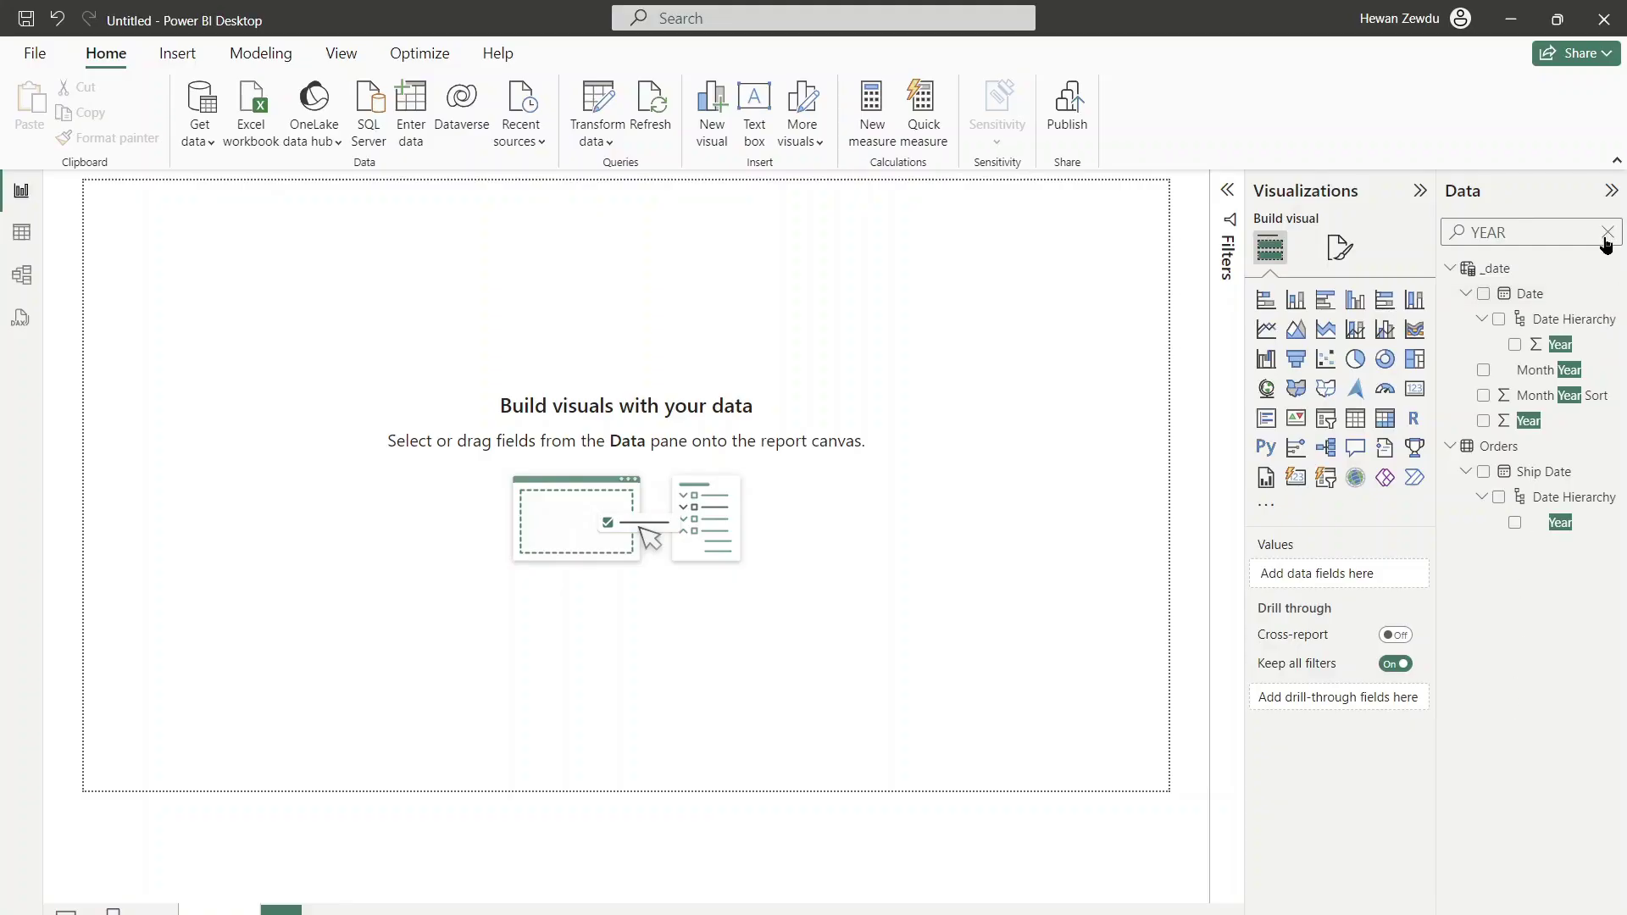
Step: Insert a line chart, move it to the page centre and enlarge it
left_click(1604, 233)
left_click(1266, 329)
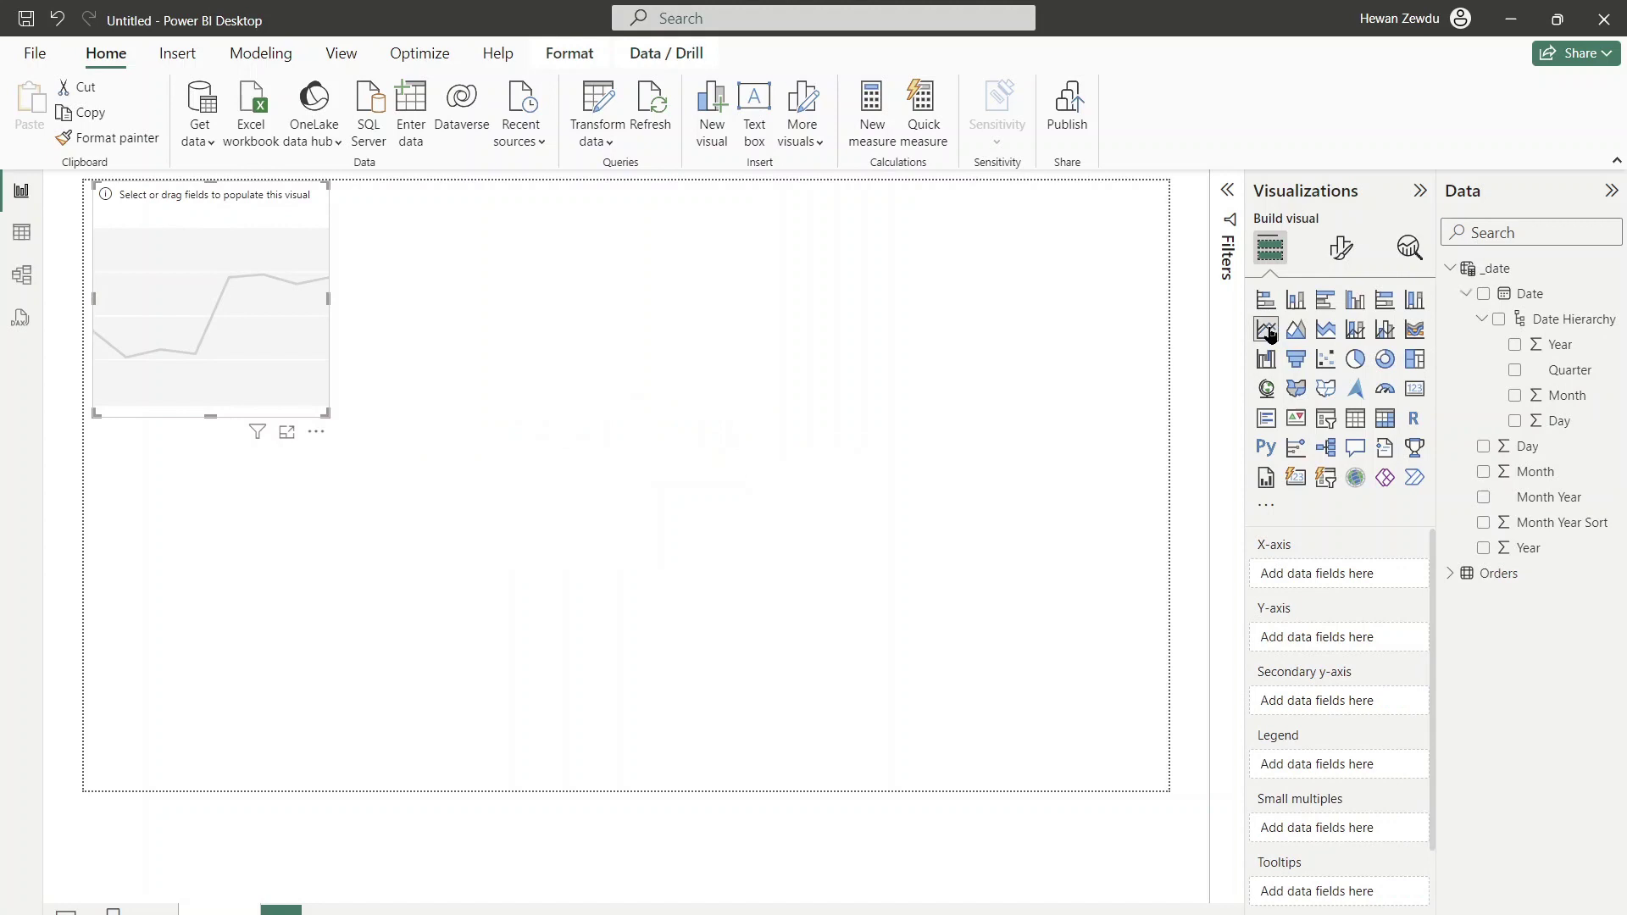
left_click_drag(261, 336, 556, 503)
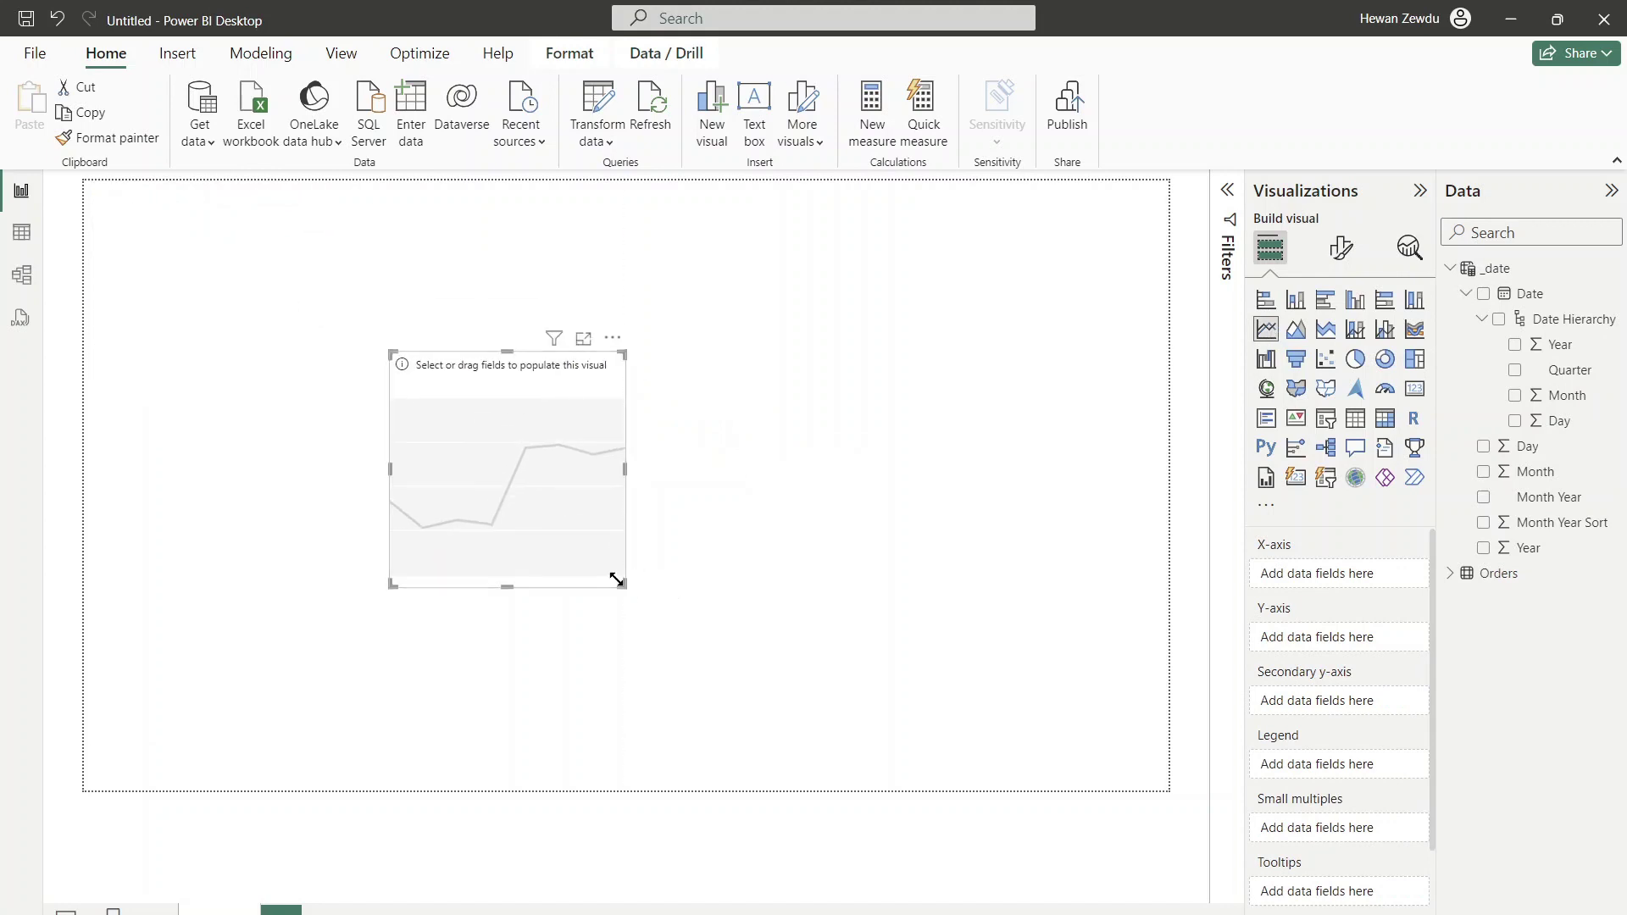
left_click_drag(623, 584, 926, 663)
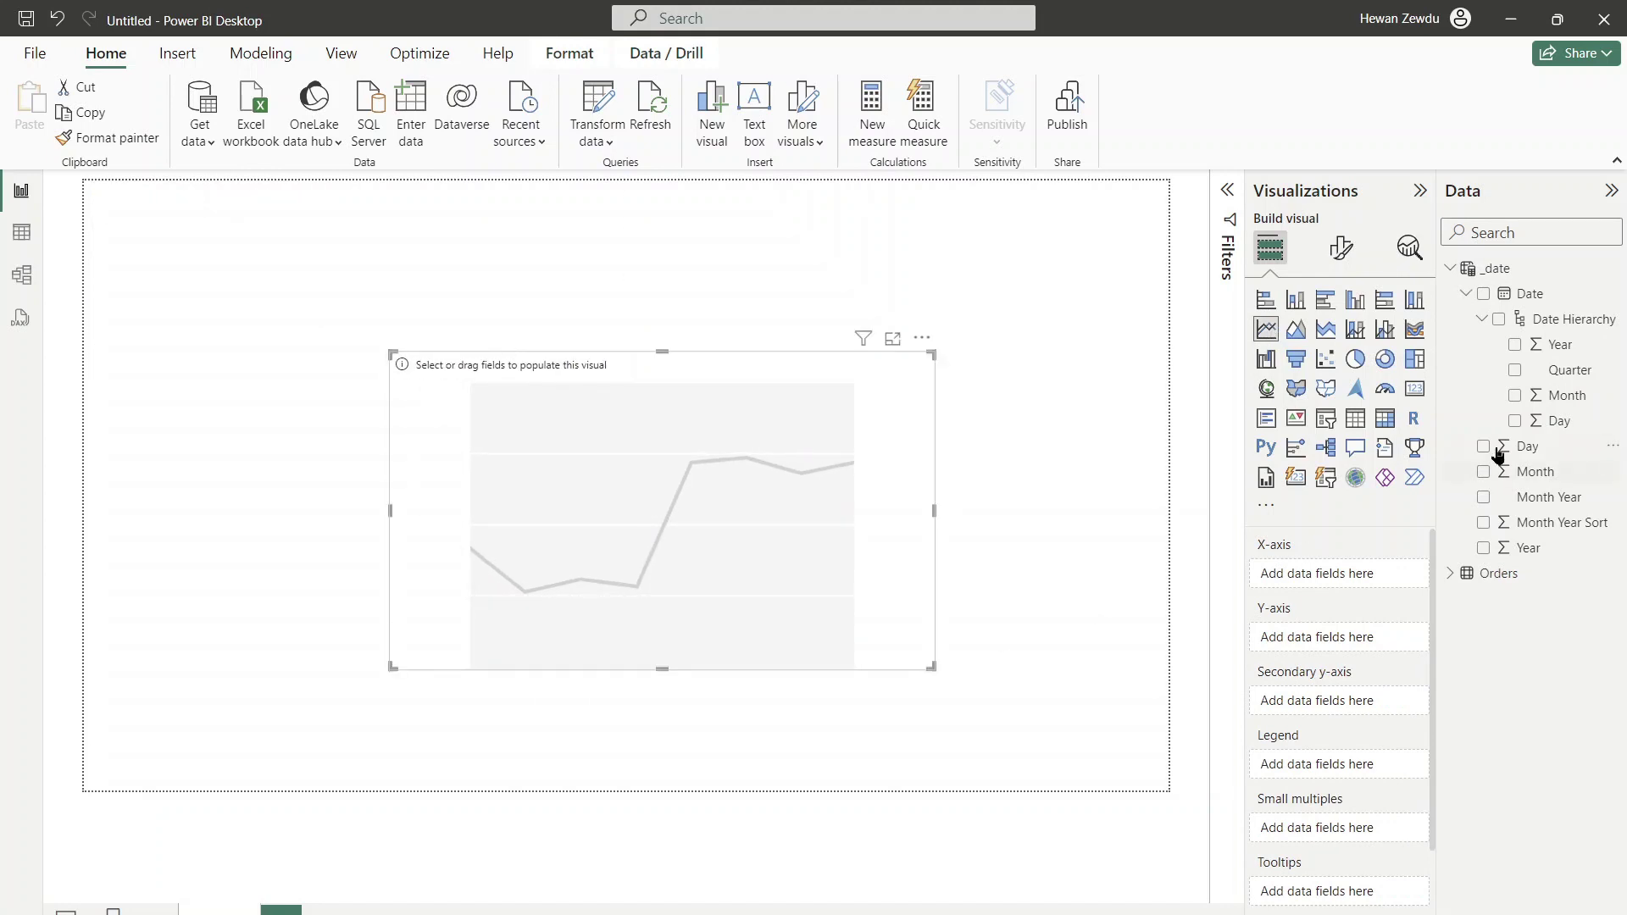
Step: Plot Sum of Sales by Month with one line per Year
left_click_drag(1565, 398, 1368, 575)
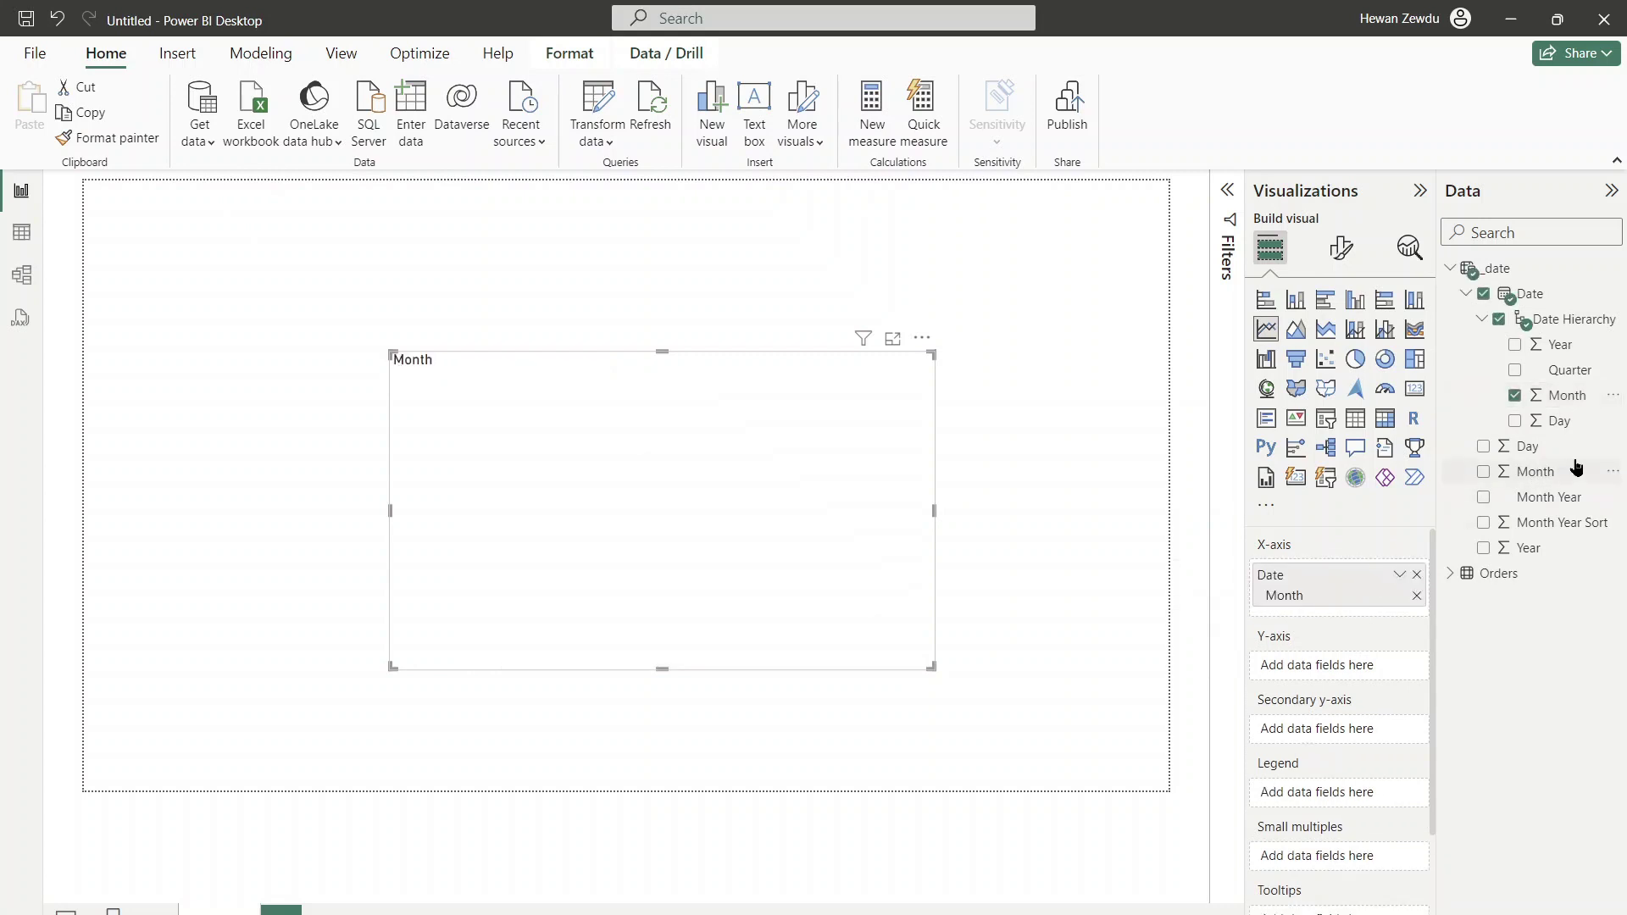
left_click_drag(1547, 549, 1354, 794)
left_click(1580, 234)
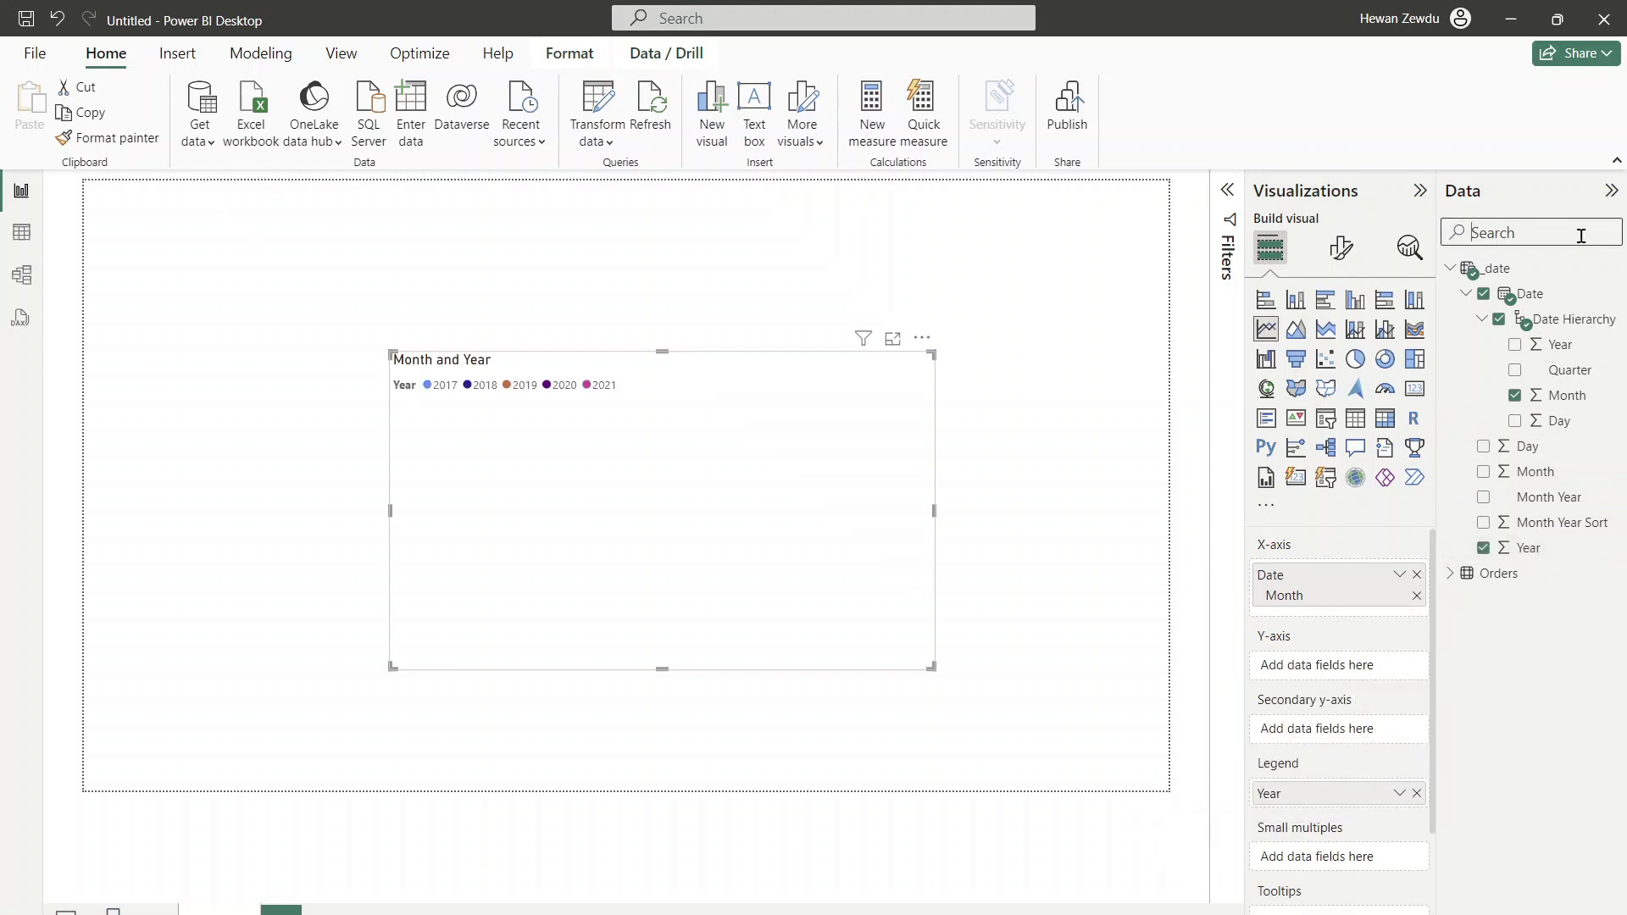
type("SAL")
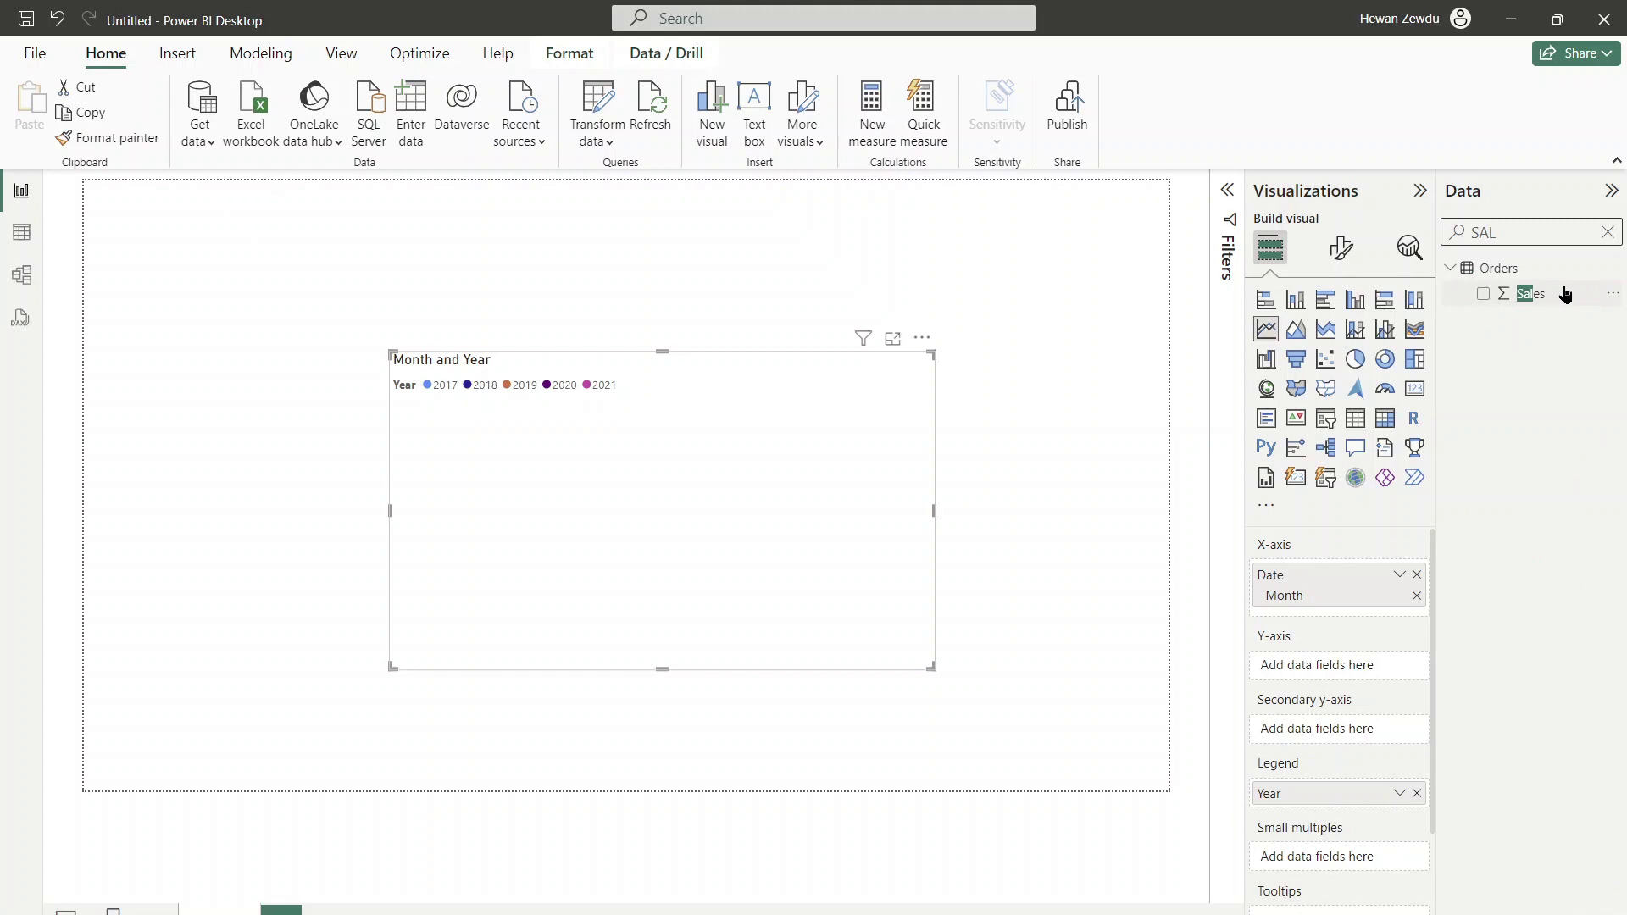
left_click_drag(1567, 294, 1364, 666)
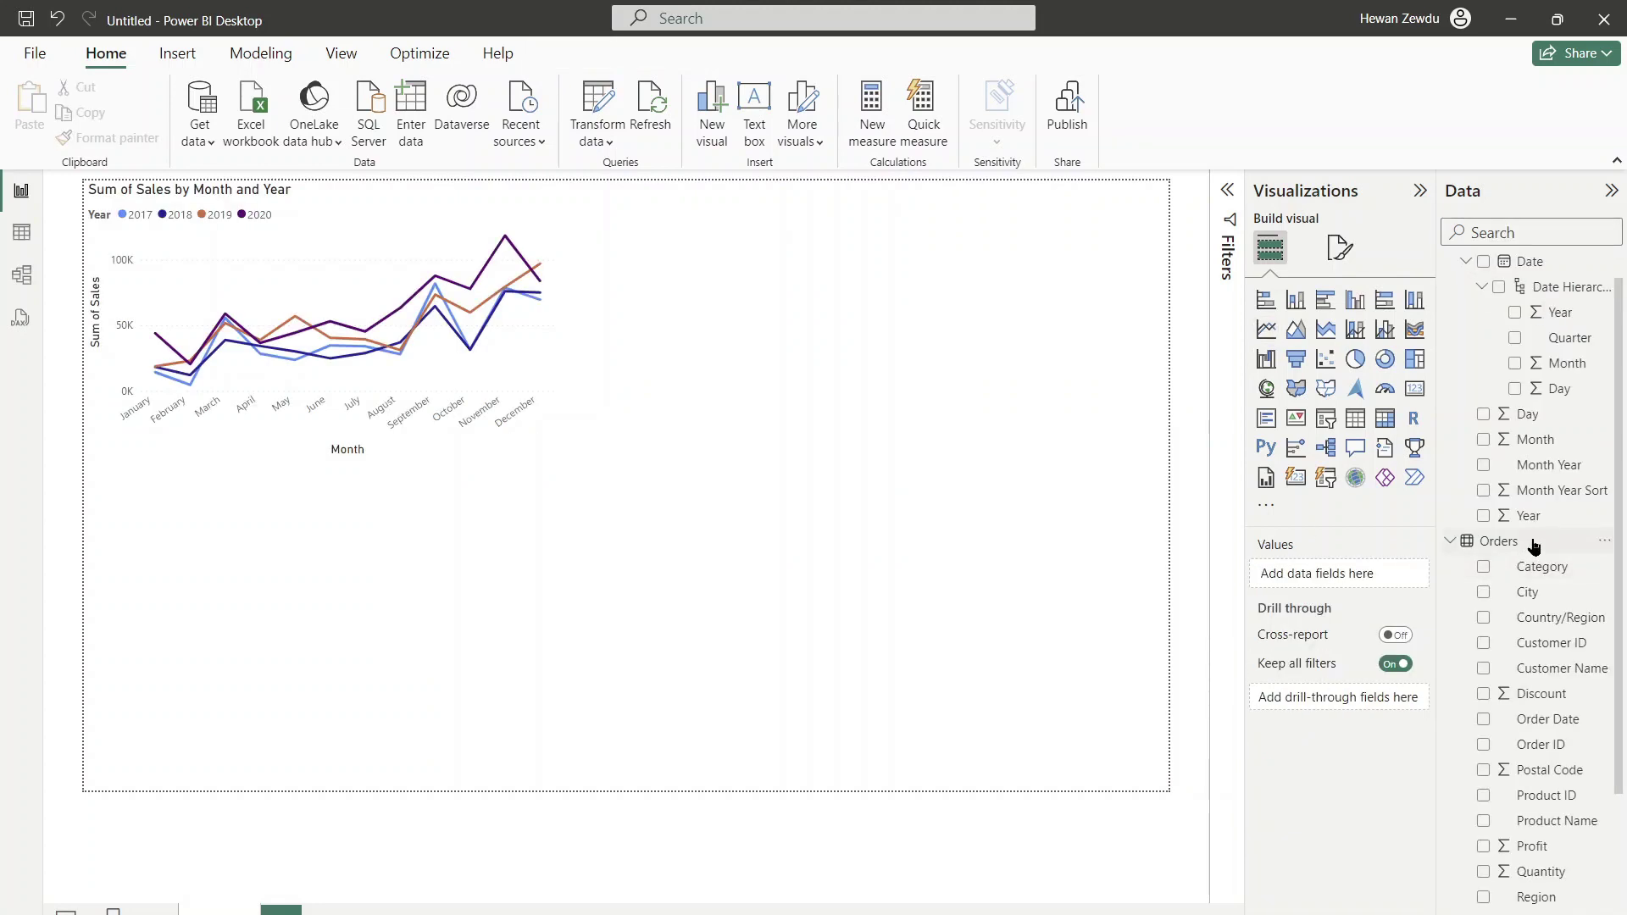
Step: Start a new Orders measure: Running Sales = CALCULATE(SUM(Orders[Sales])
left_click(1525, 542)
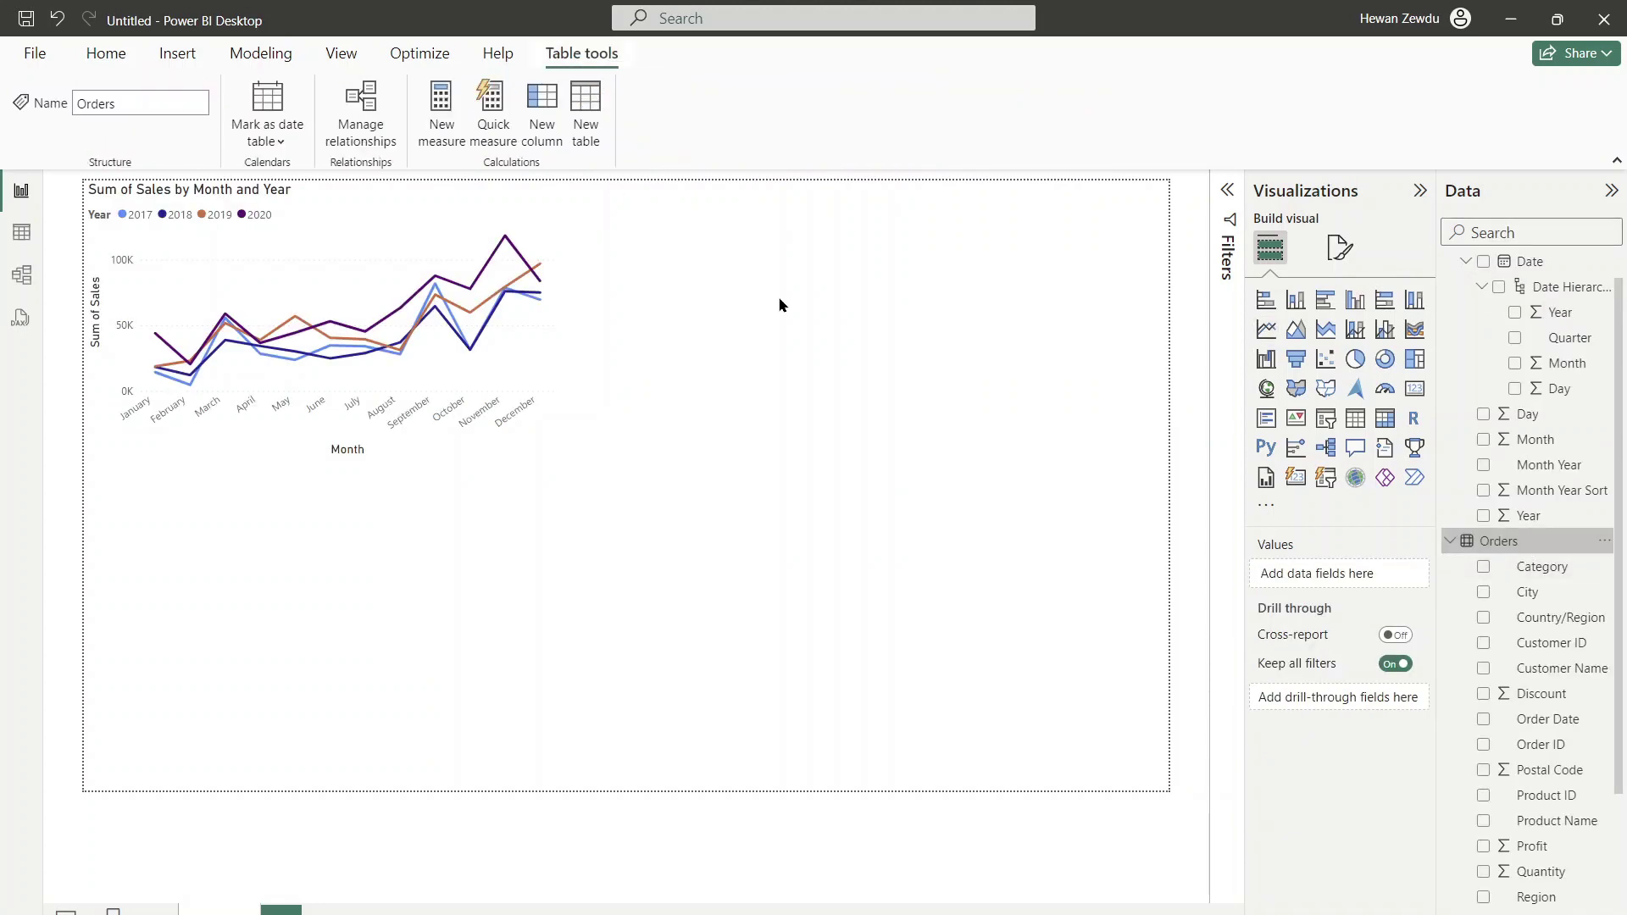
left_click(441, 108)
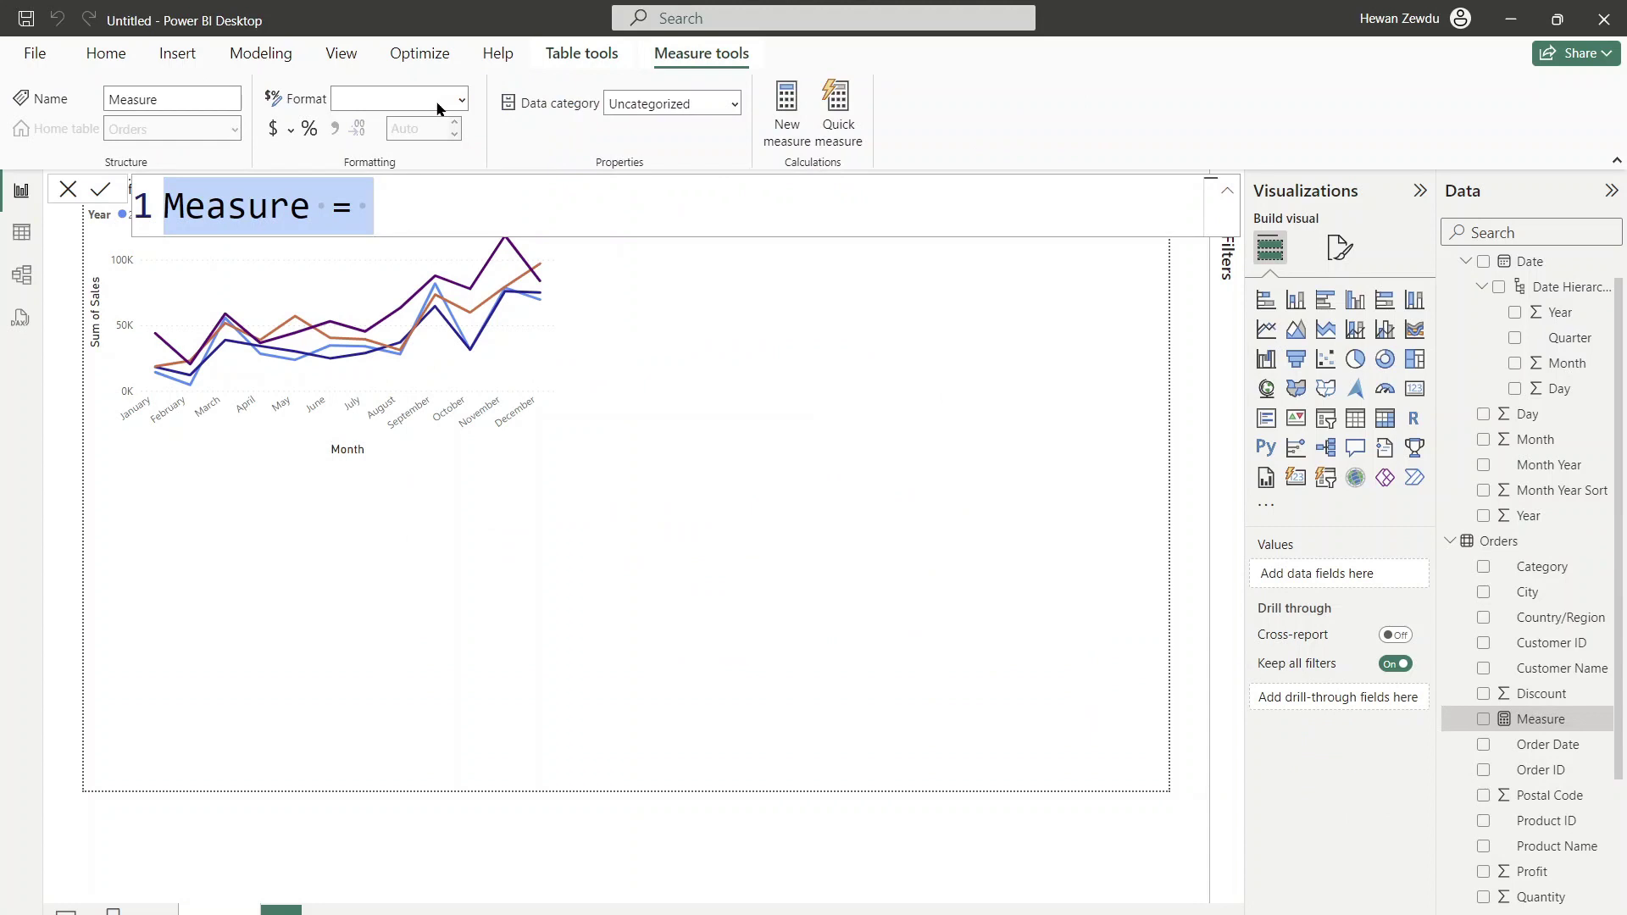
key("BackSpace")
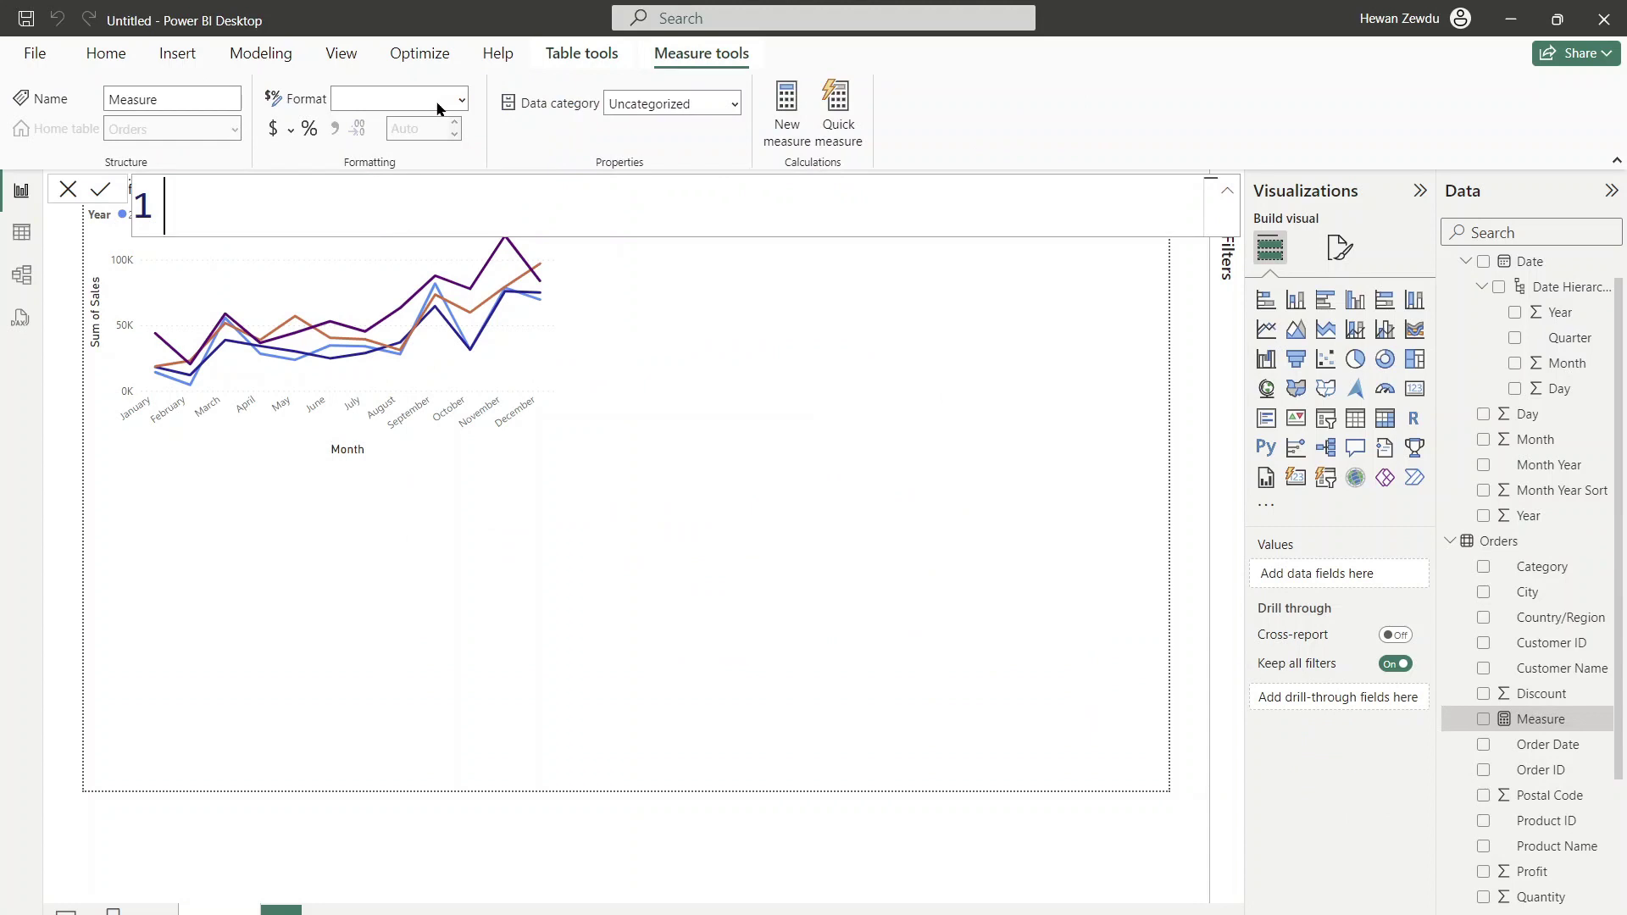
type("Running ")
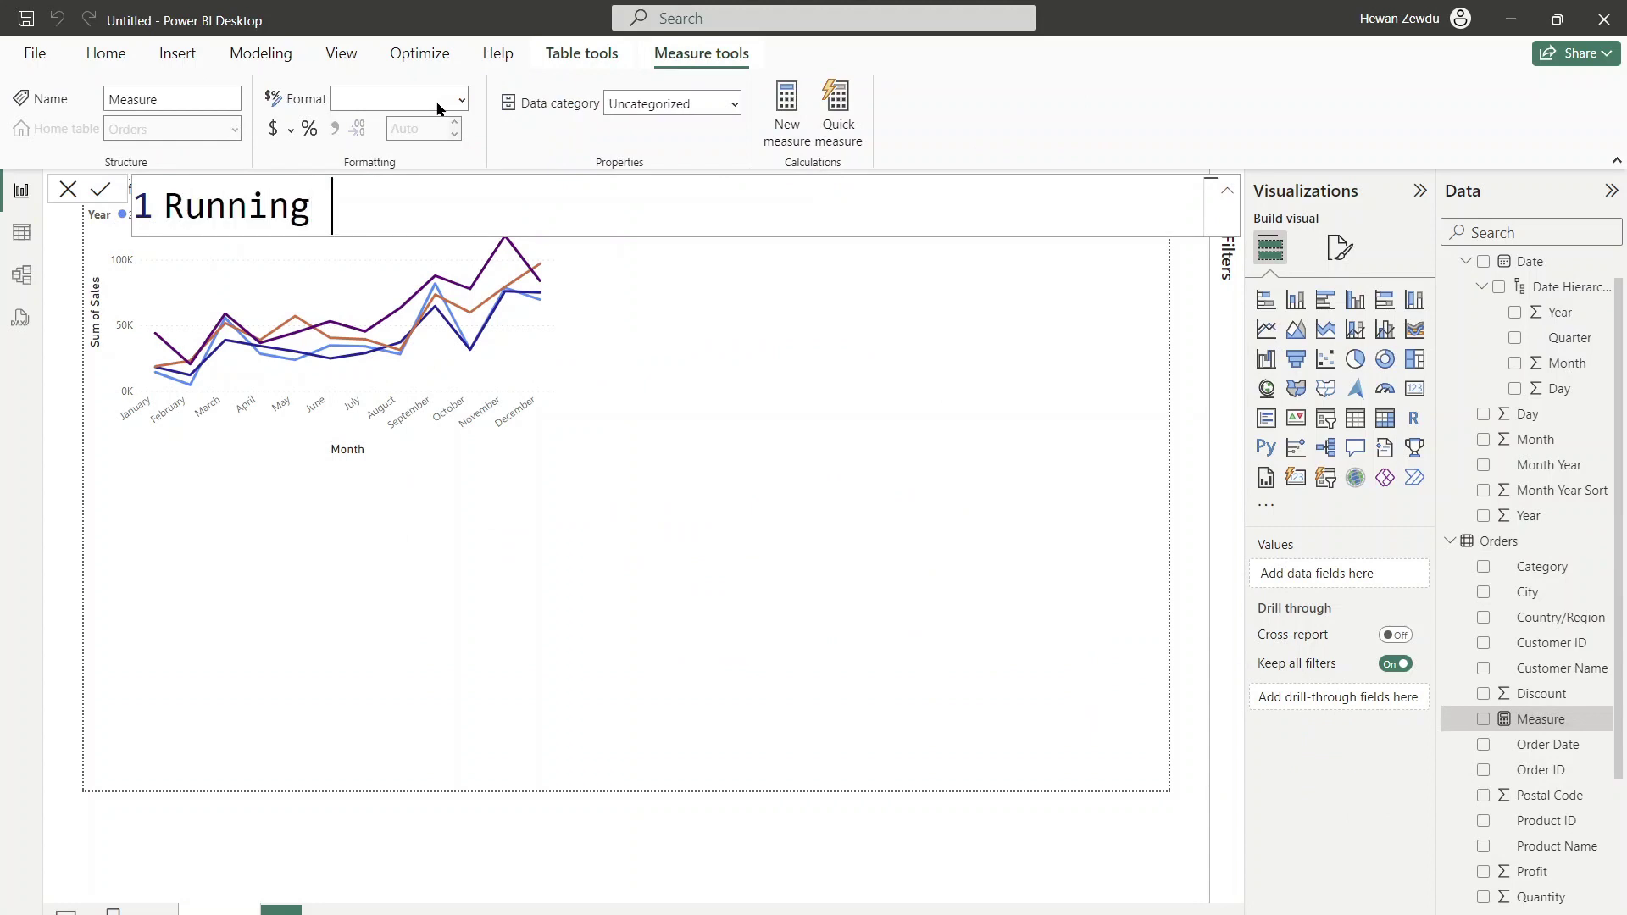
type("Sales =")
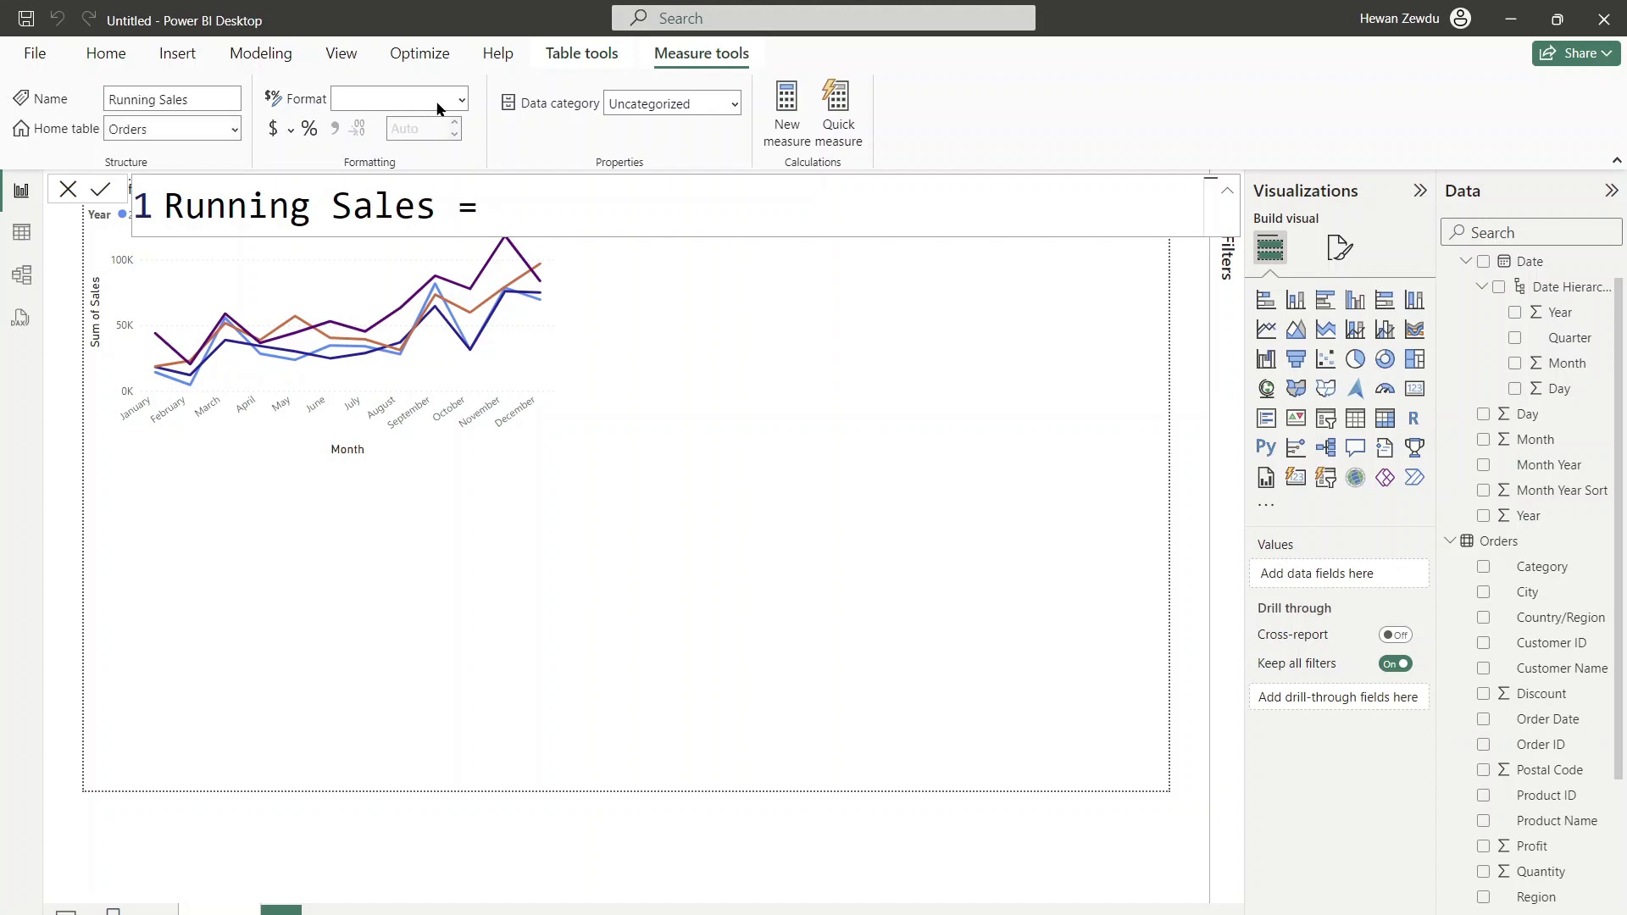
key("shift+Return")
type("calc")
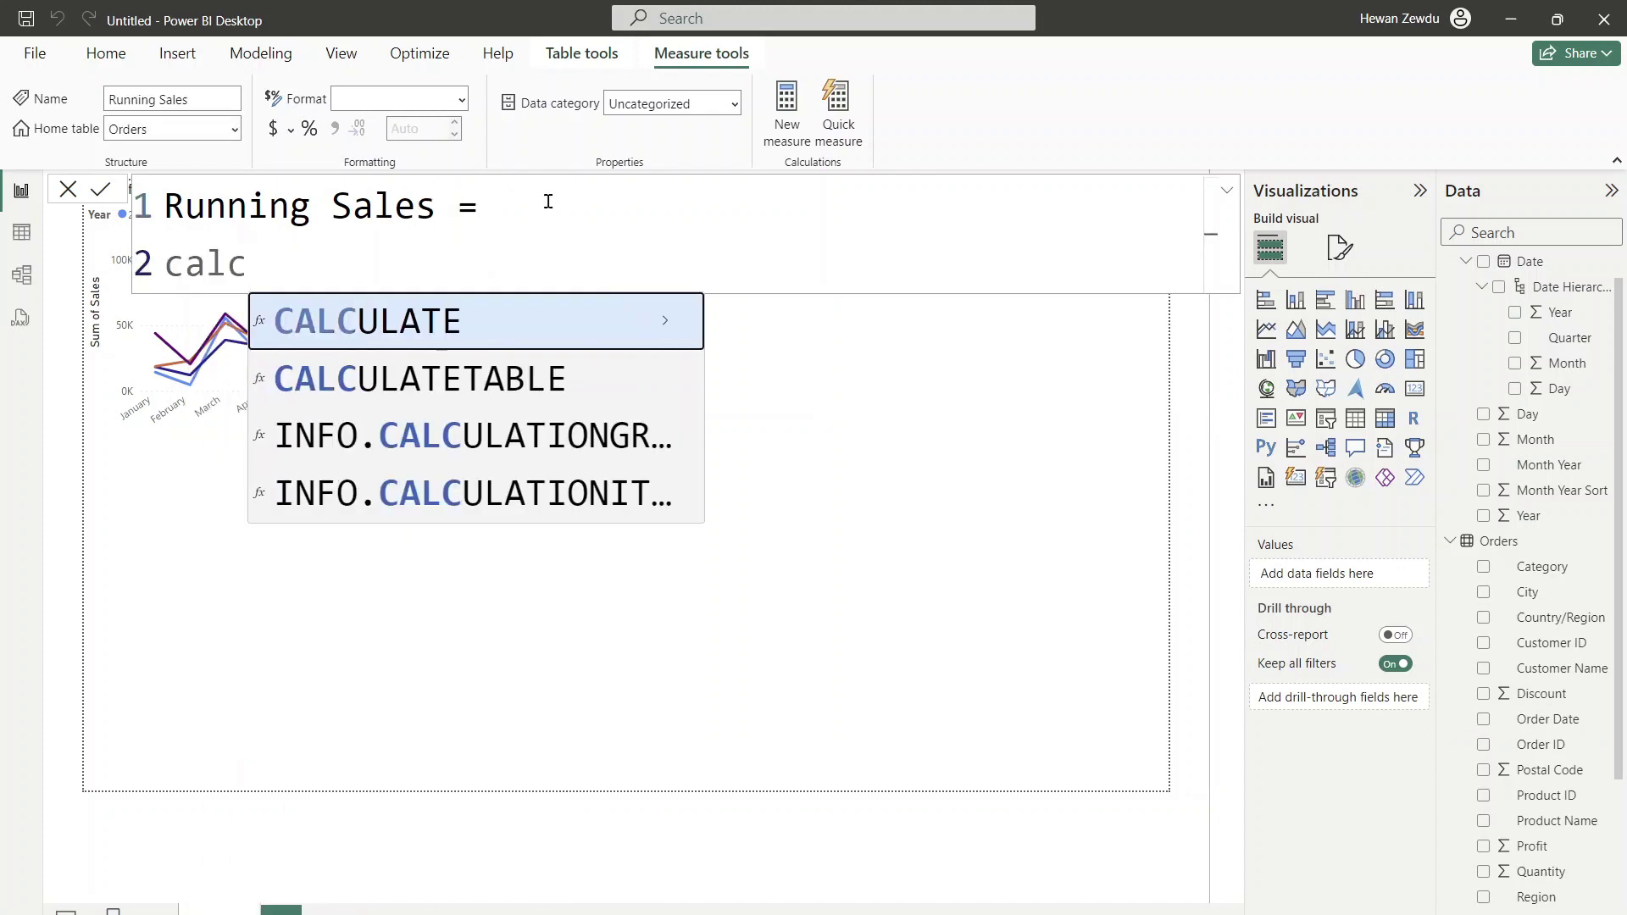
key("Tab")
key("shift+Return")
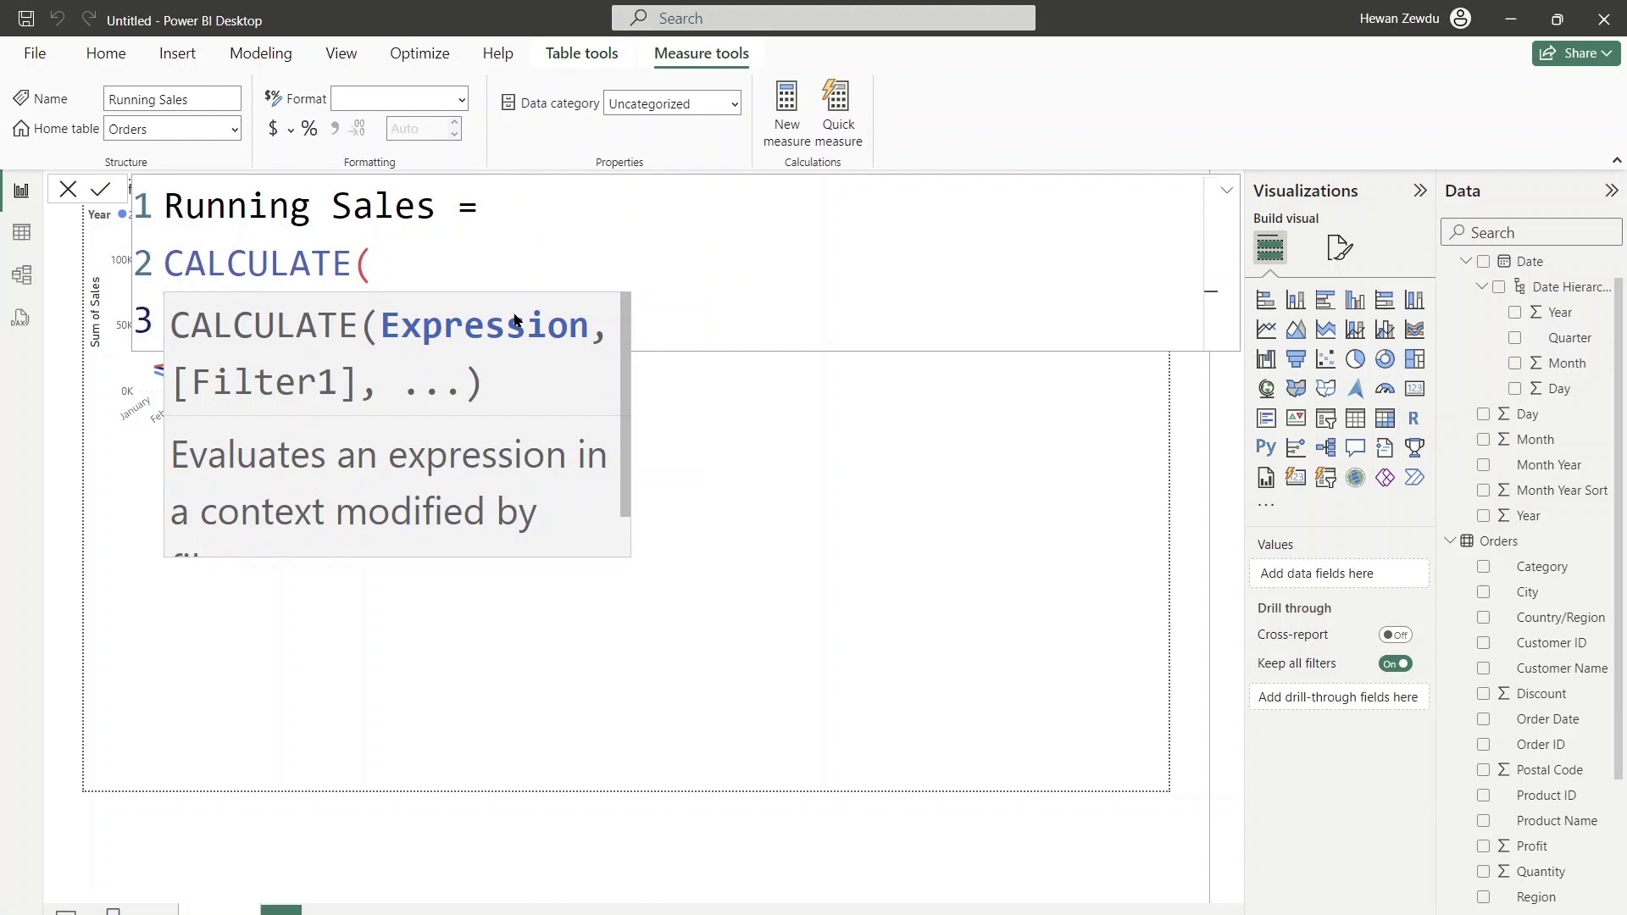
key("Tab")
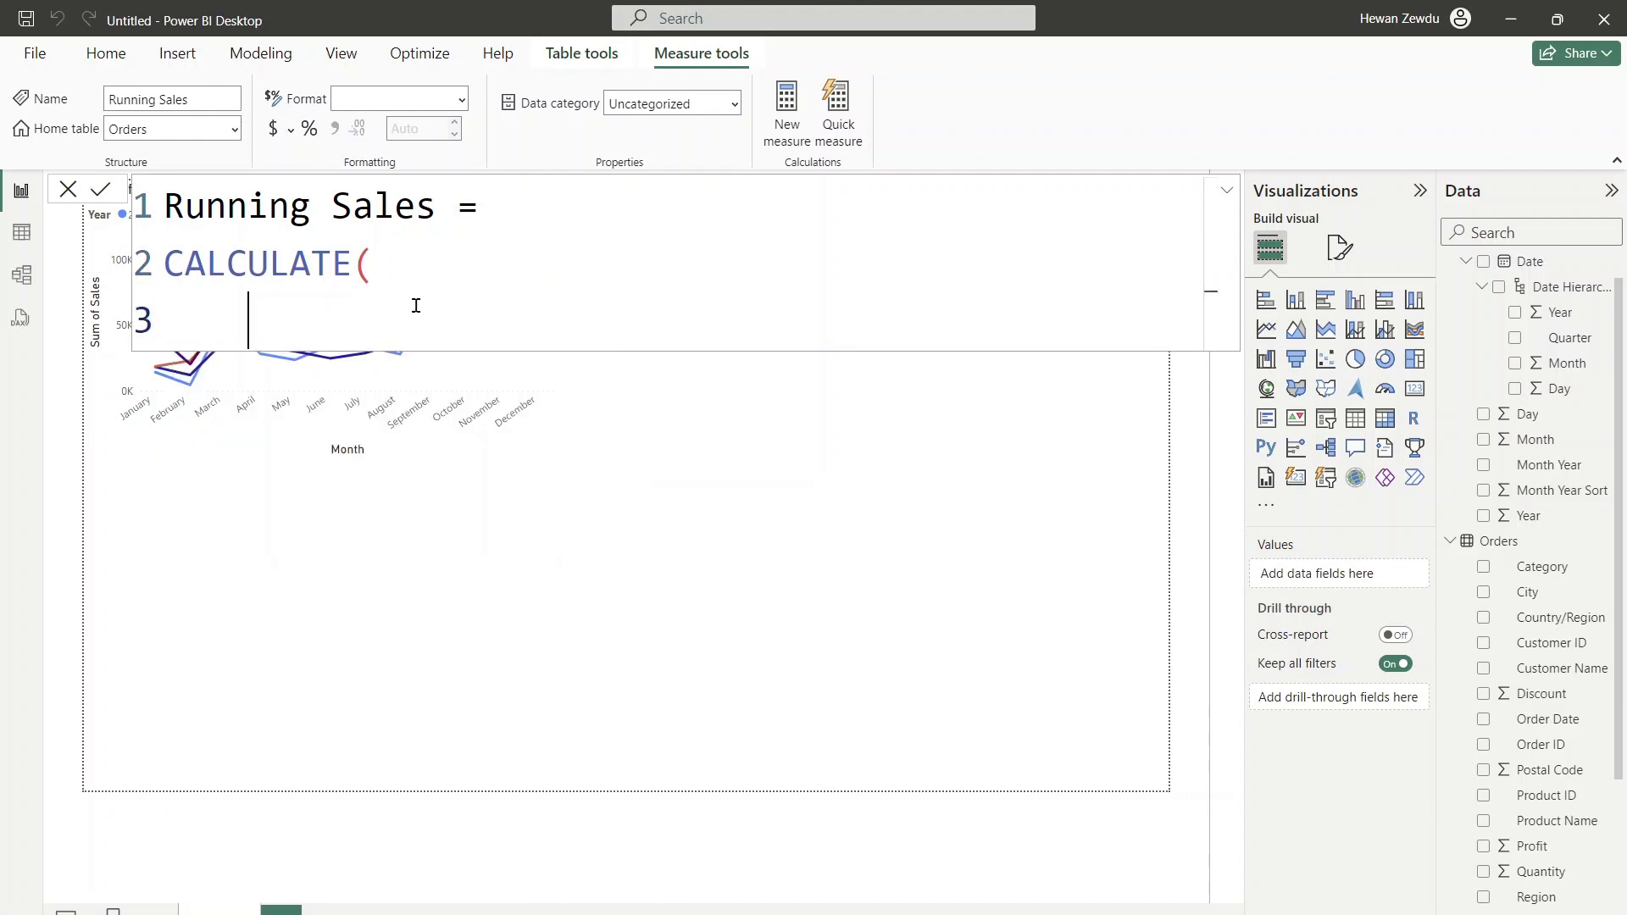
type("sum")
key("Tab")
type("sales")
key("Tab")
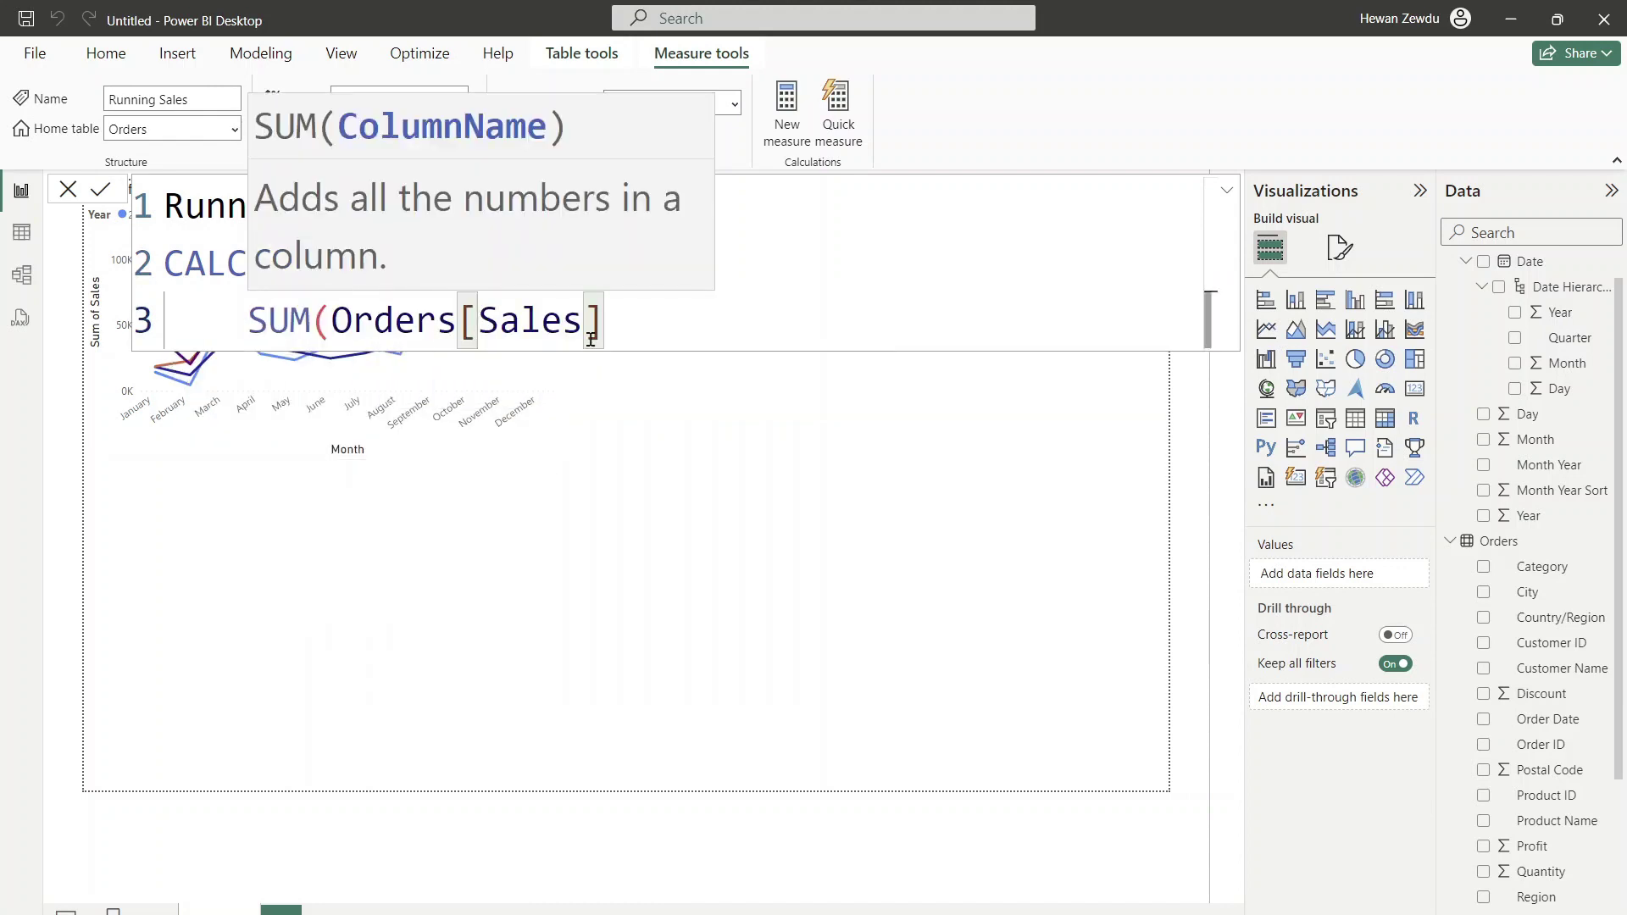
type(")")
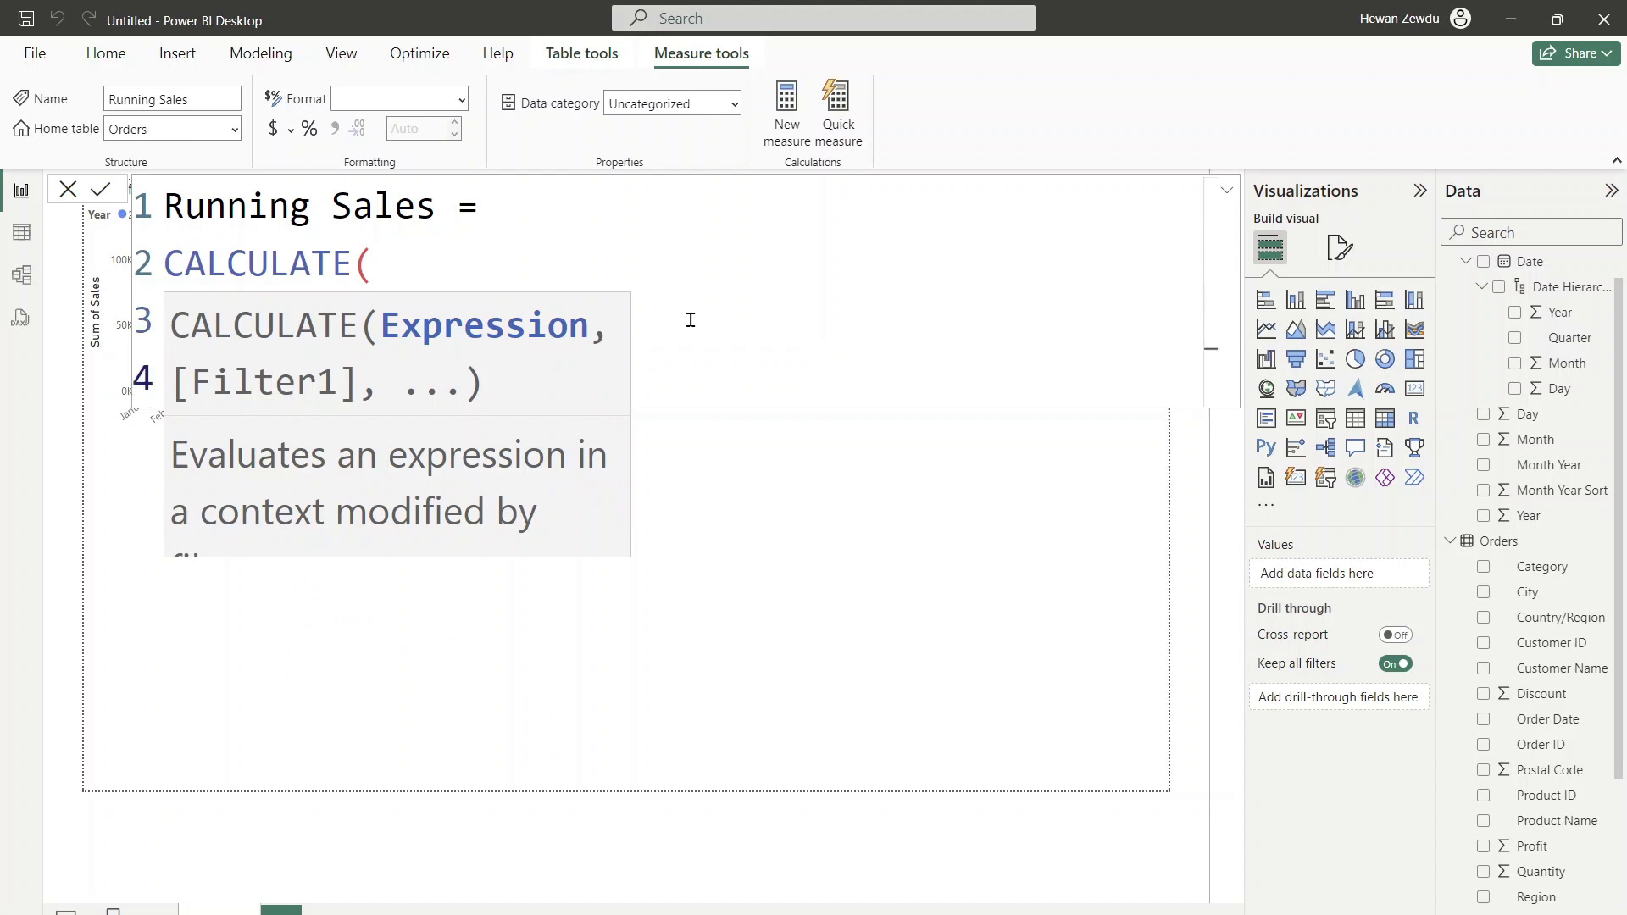
Step: Add REMOVEFILTERS() and the filter Orders[Order Date] <= MAX(Orders[Order Date])
key("shift+Return")
type(", remov")
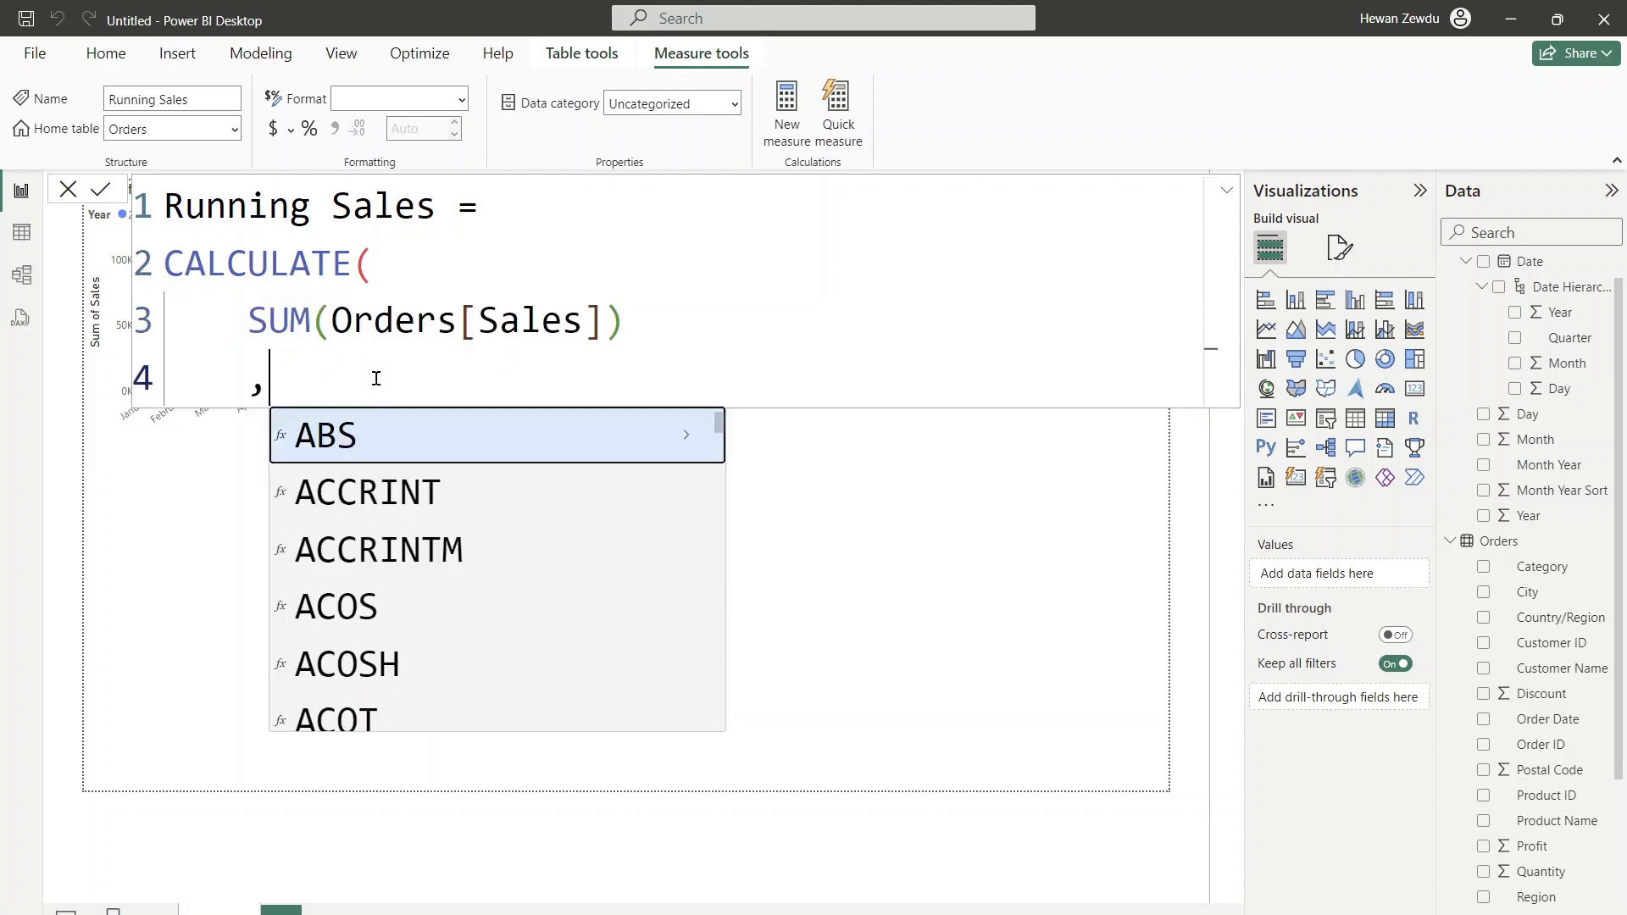
key("Tab")
type(")")
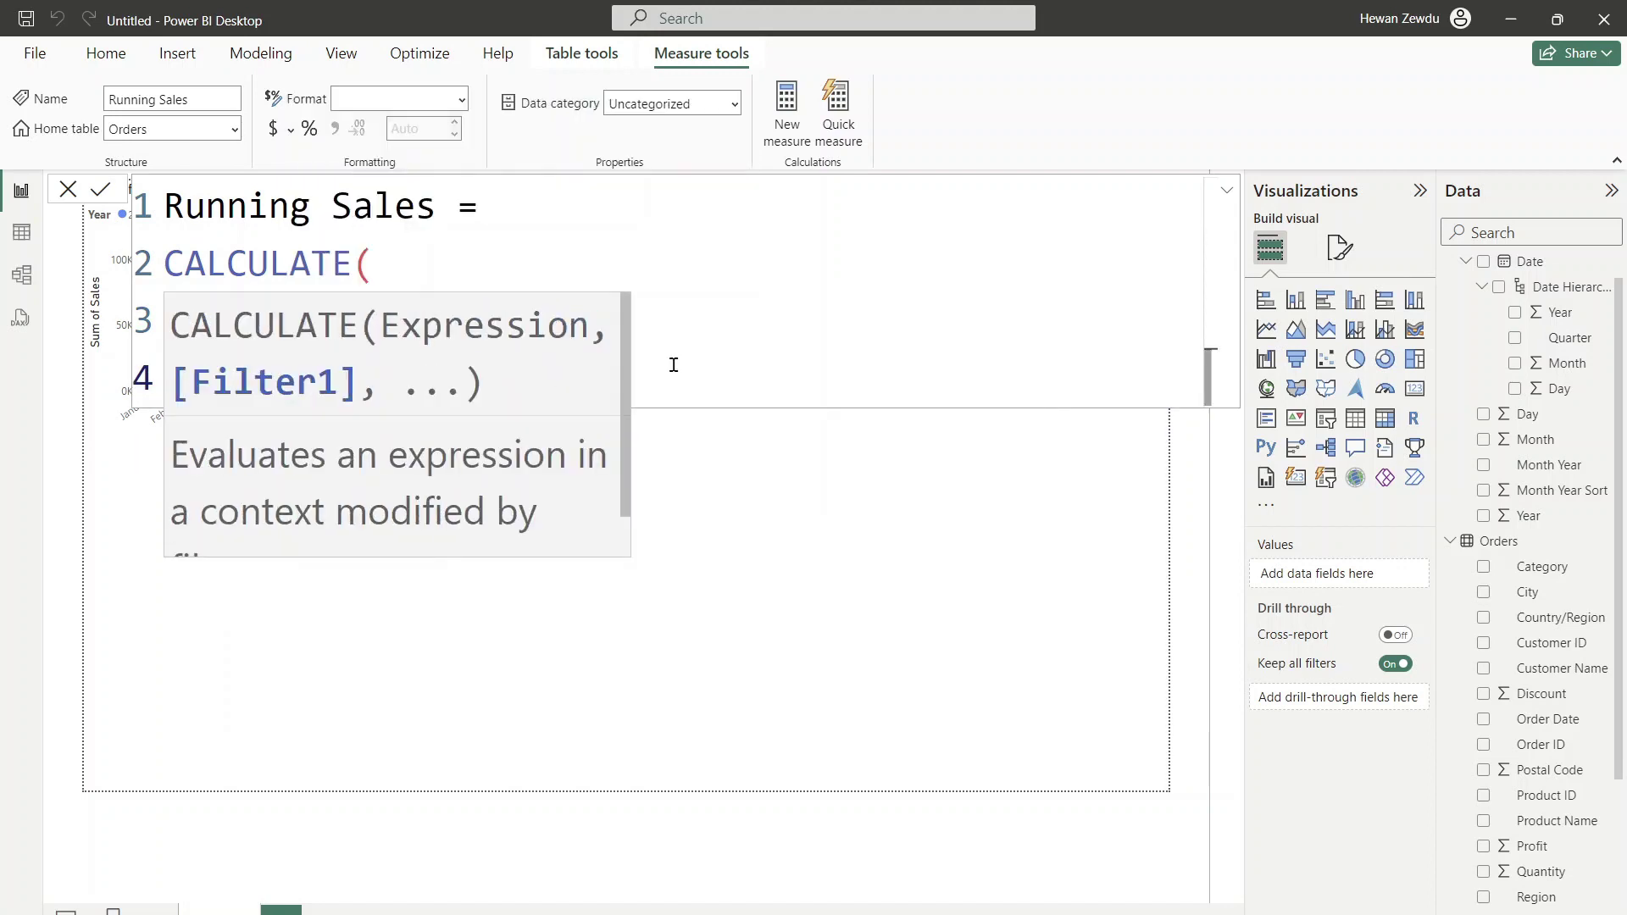
key("shift+Return")
type(",")
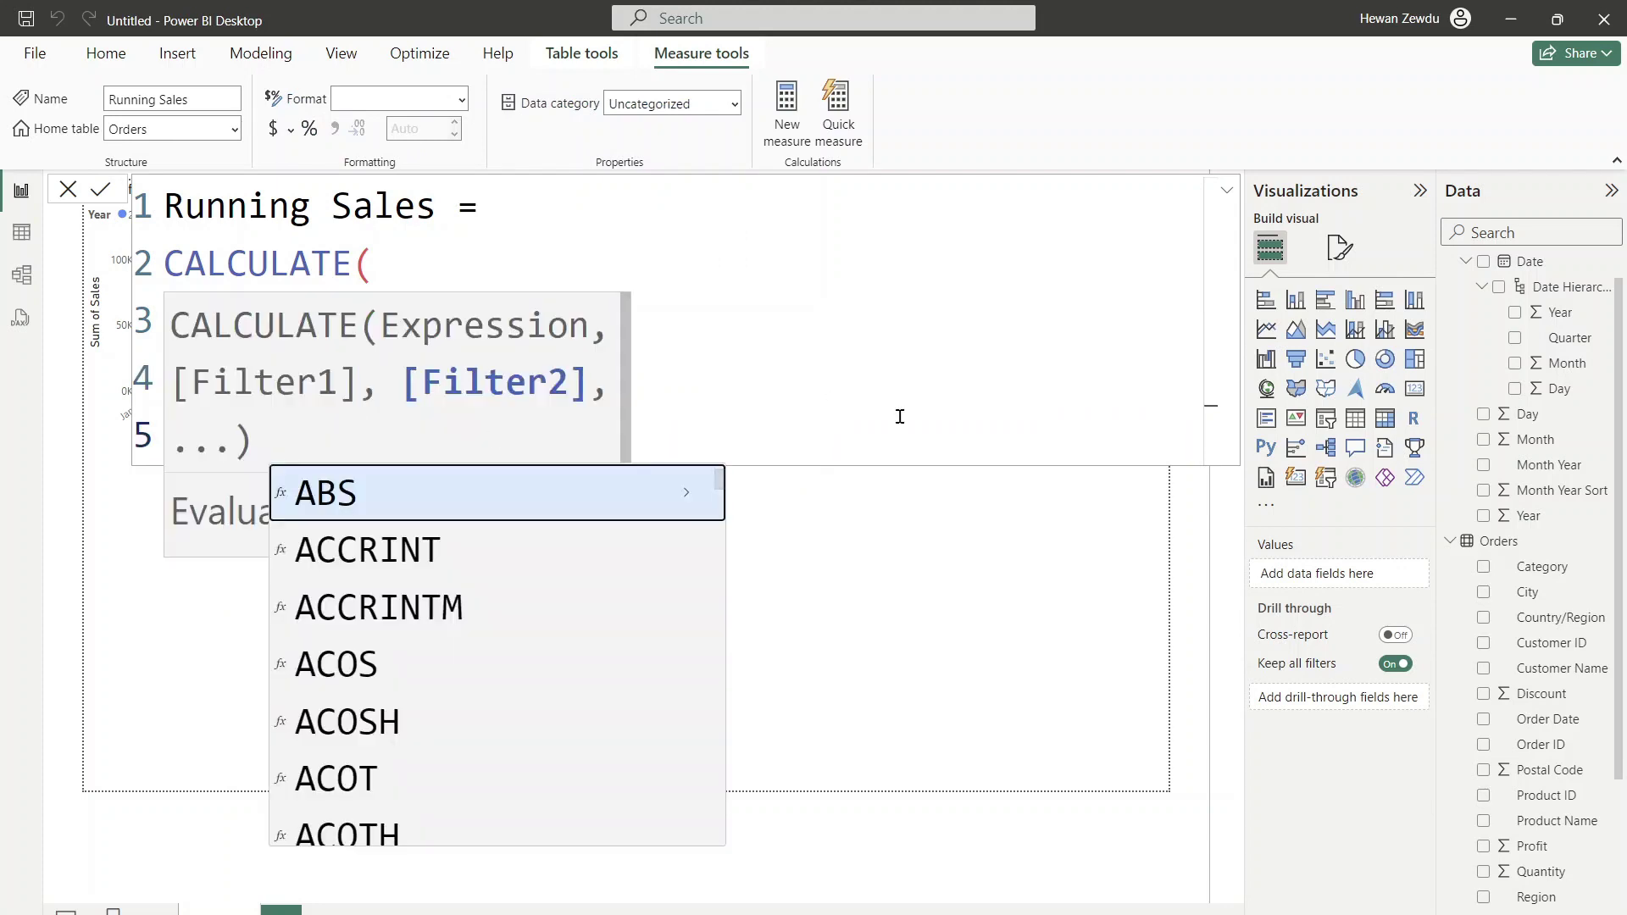
key("Escape")
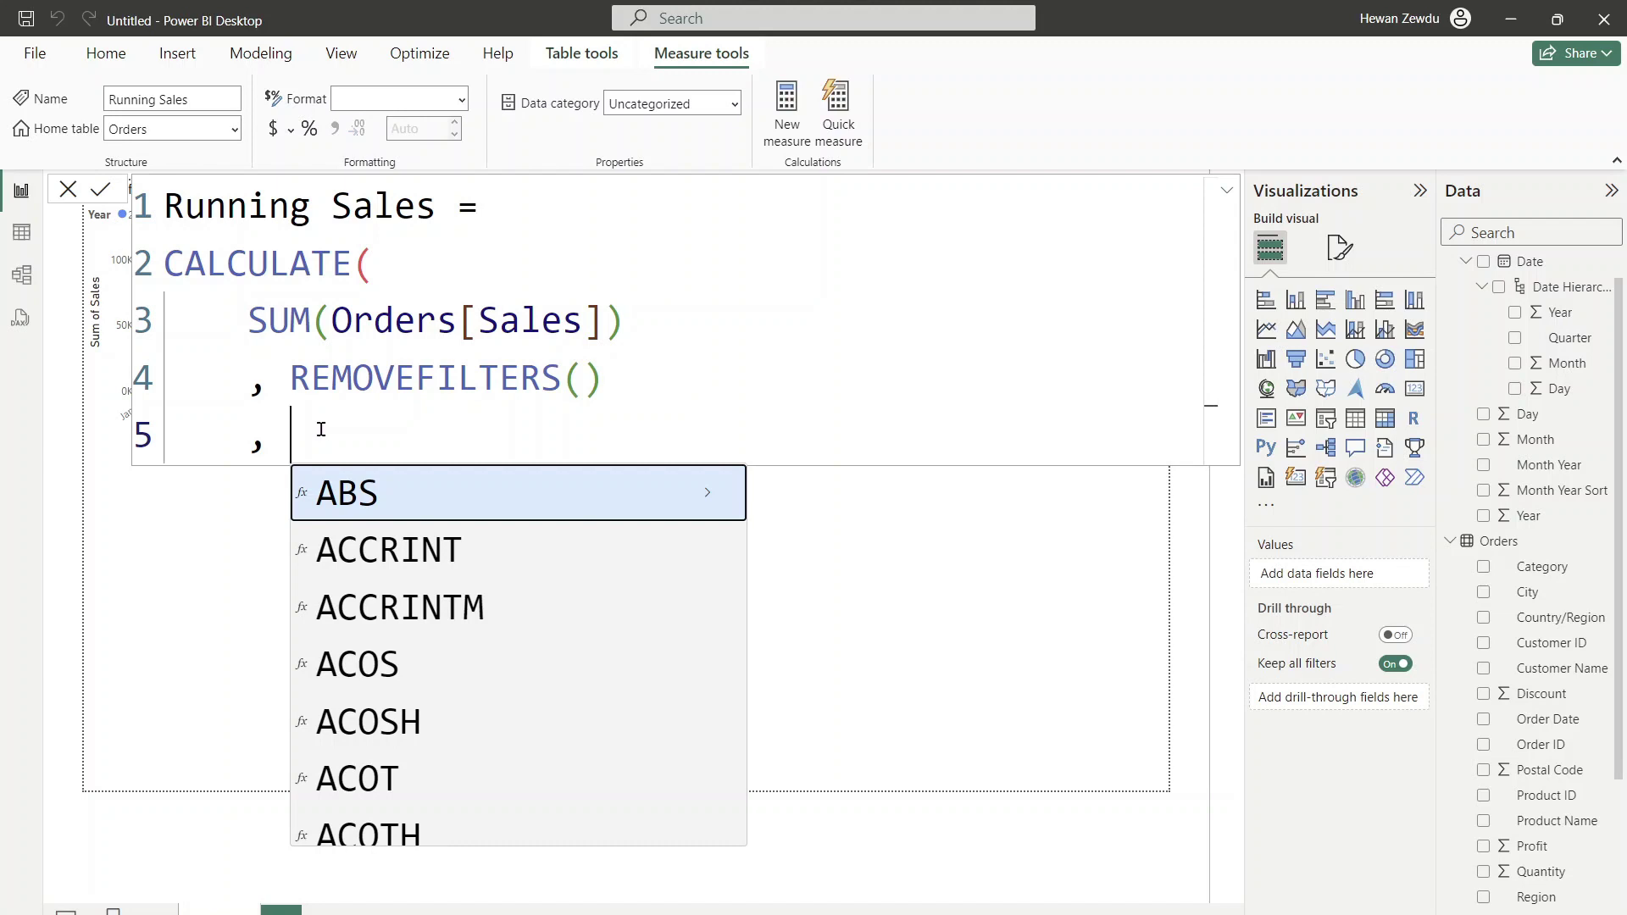
type("orders")
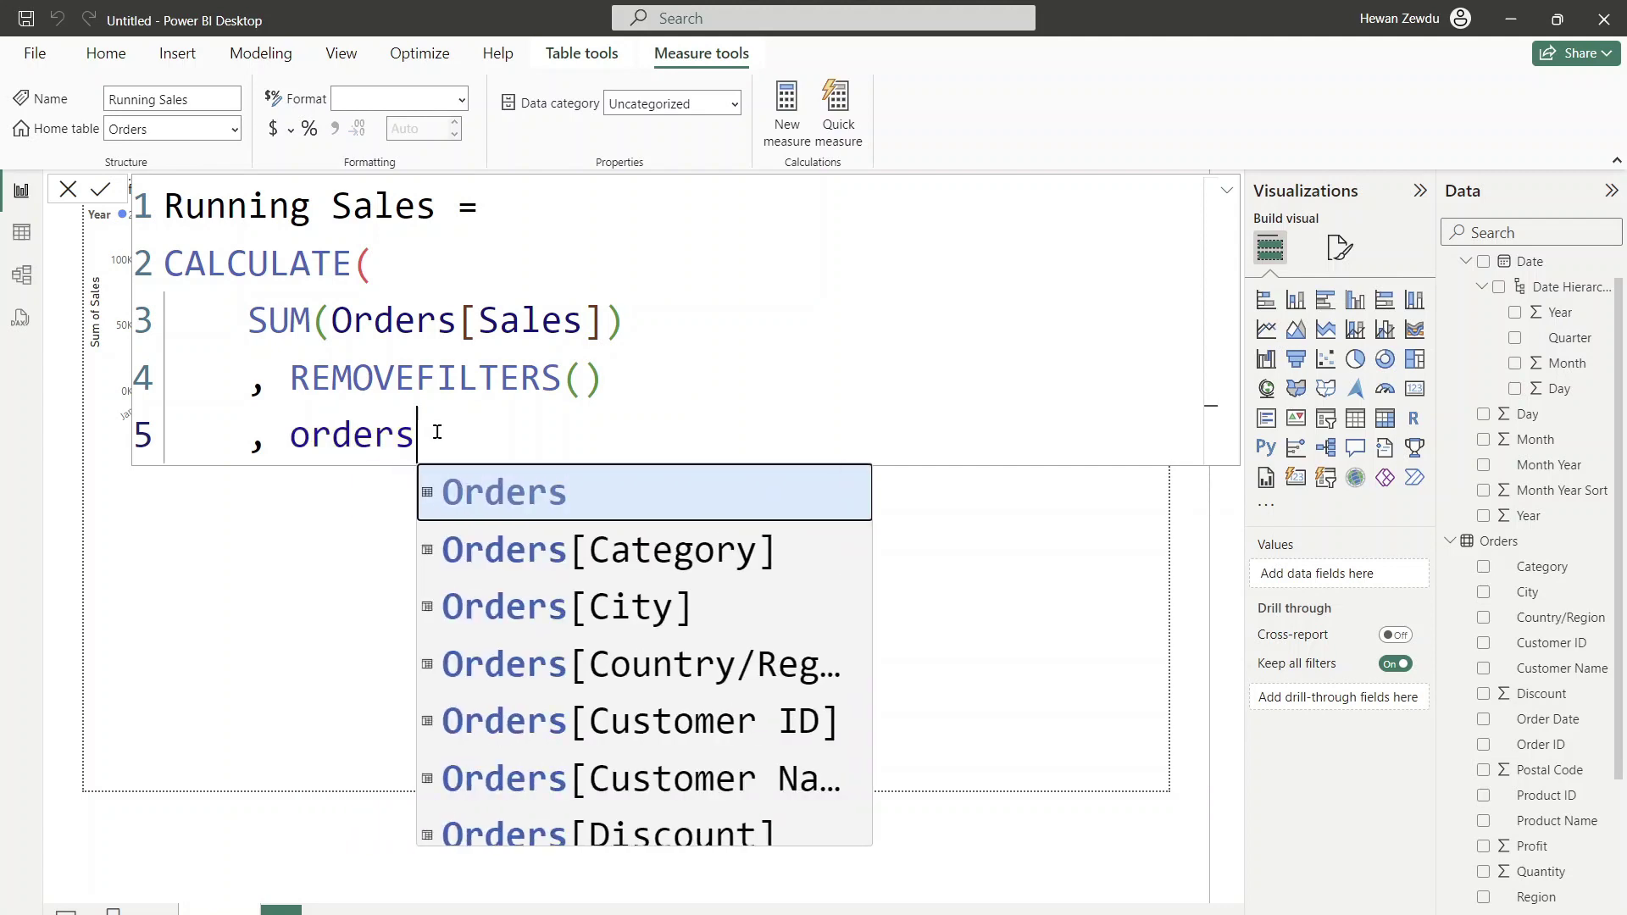
scroll(599, 678, "down", 3)
left_click(598, 715)
type("<=")
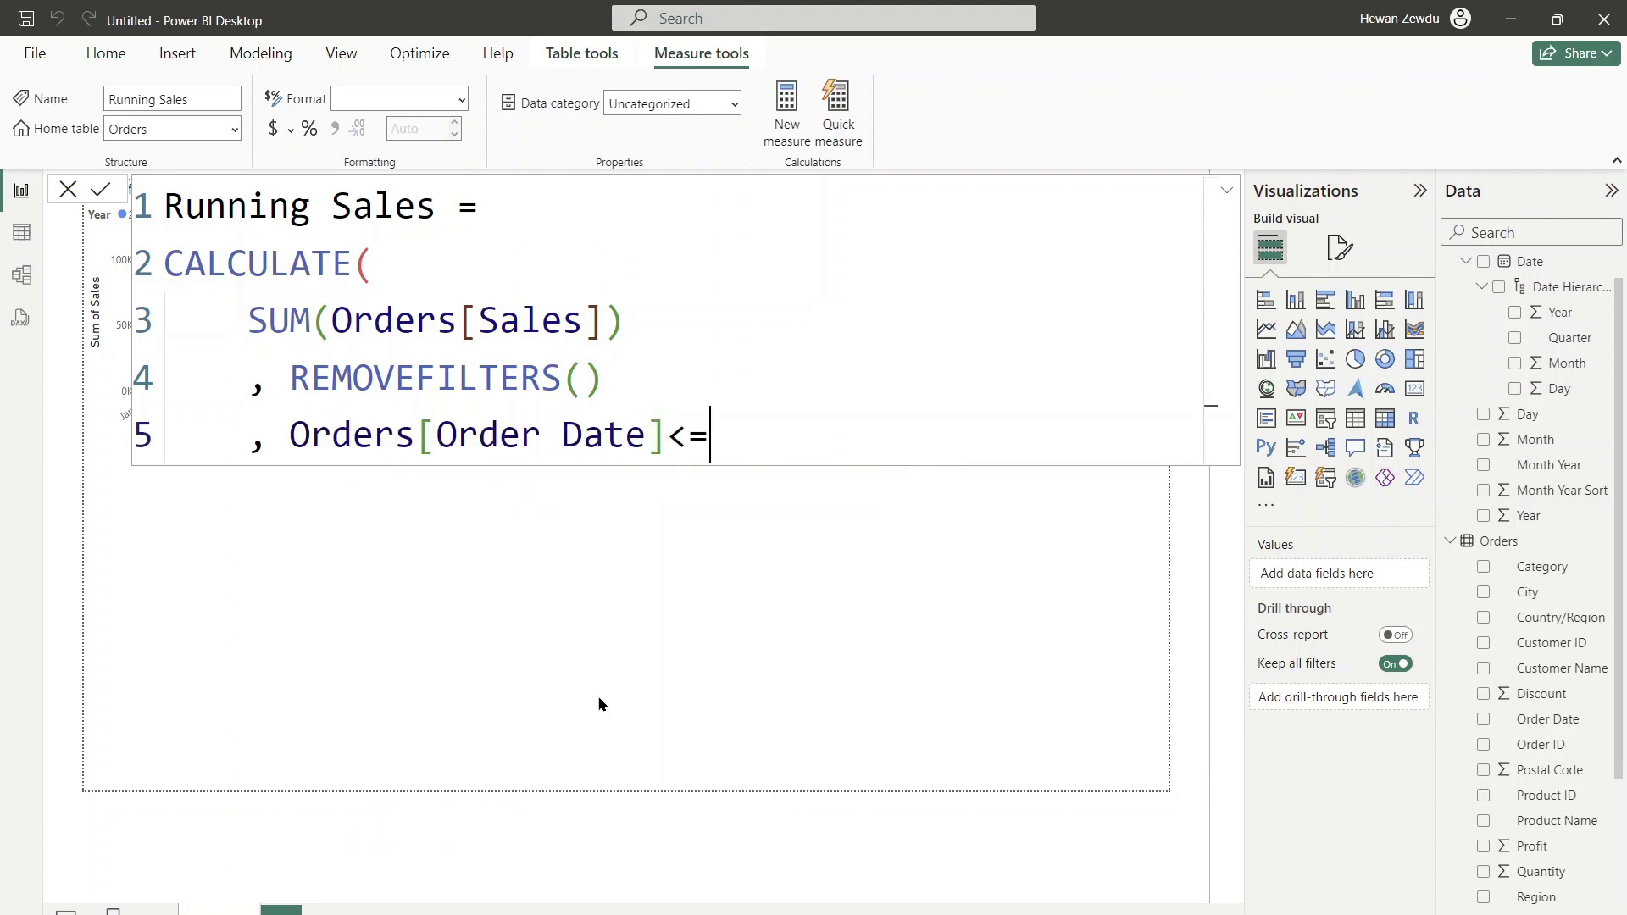
type(" max(orde")
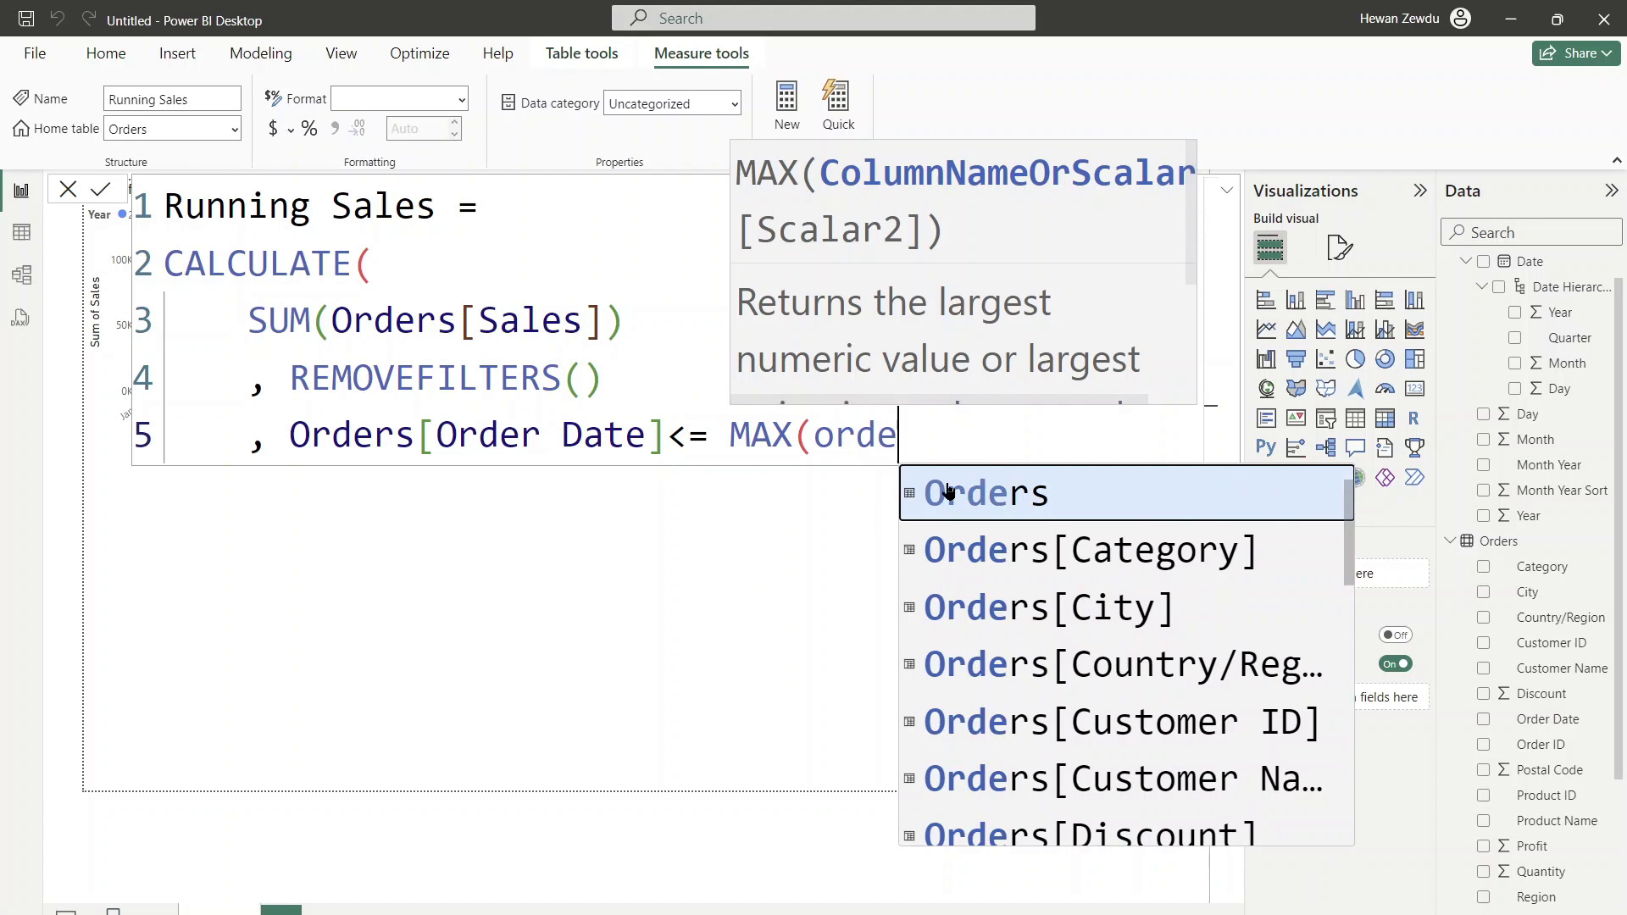
scroll(1120, 778, "down", 2)
left_click(1121, 778)
key("shift+Return")
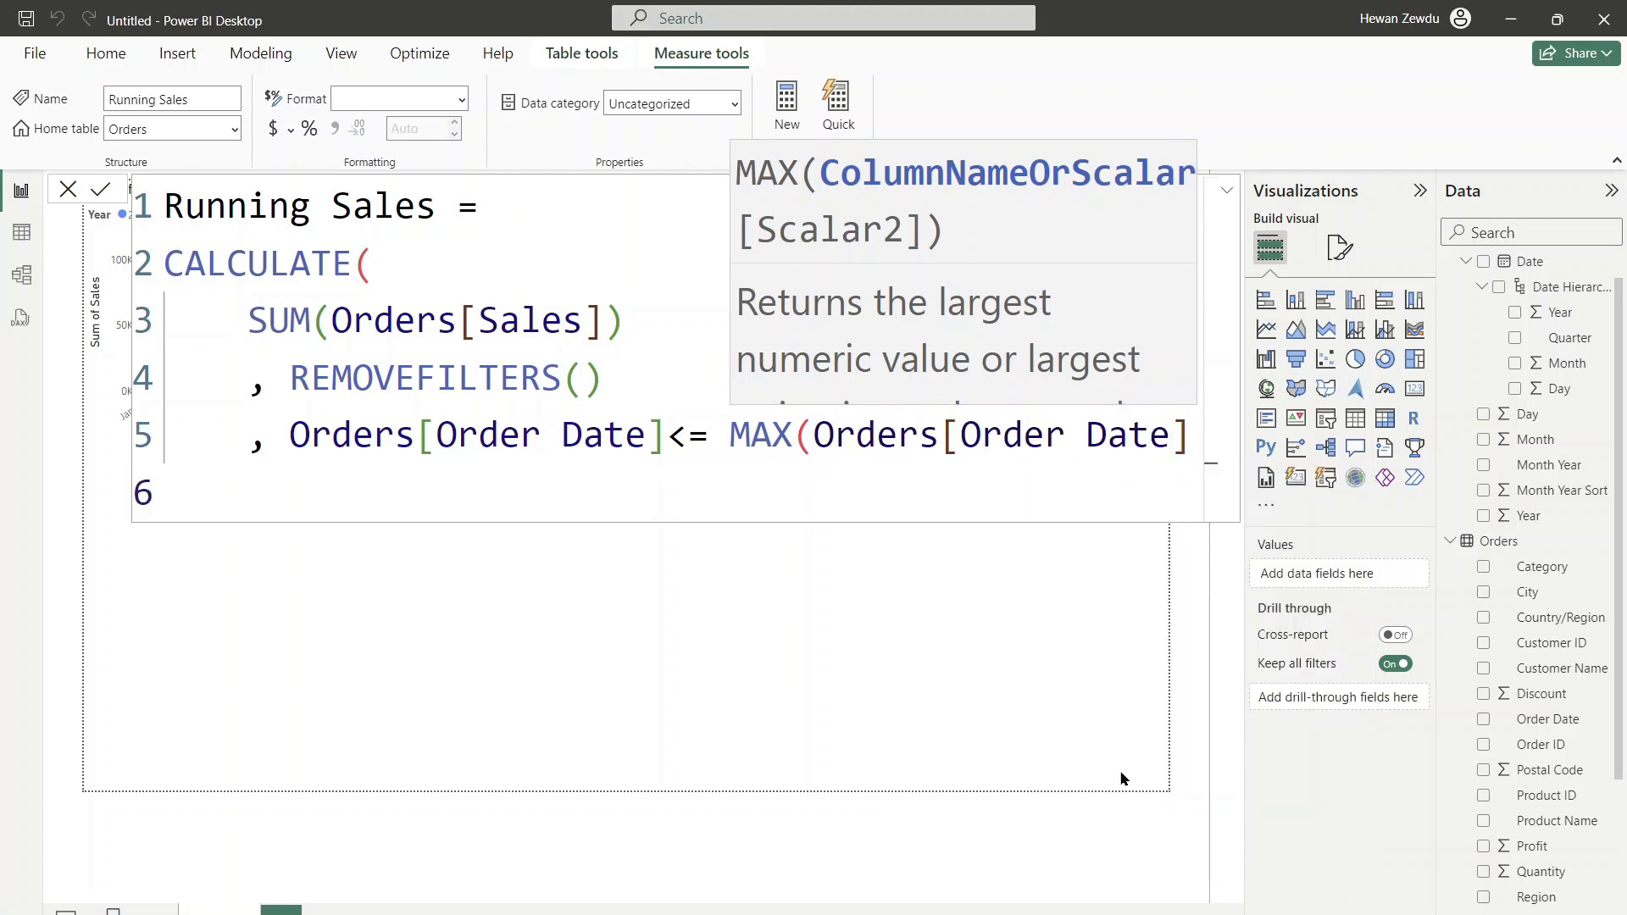
Step: Close the parentheses and commit the Running Sales measure
type("))")
key("shift+Tab")
left_click(1019, 742)
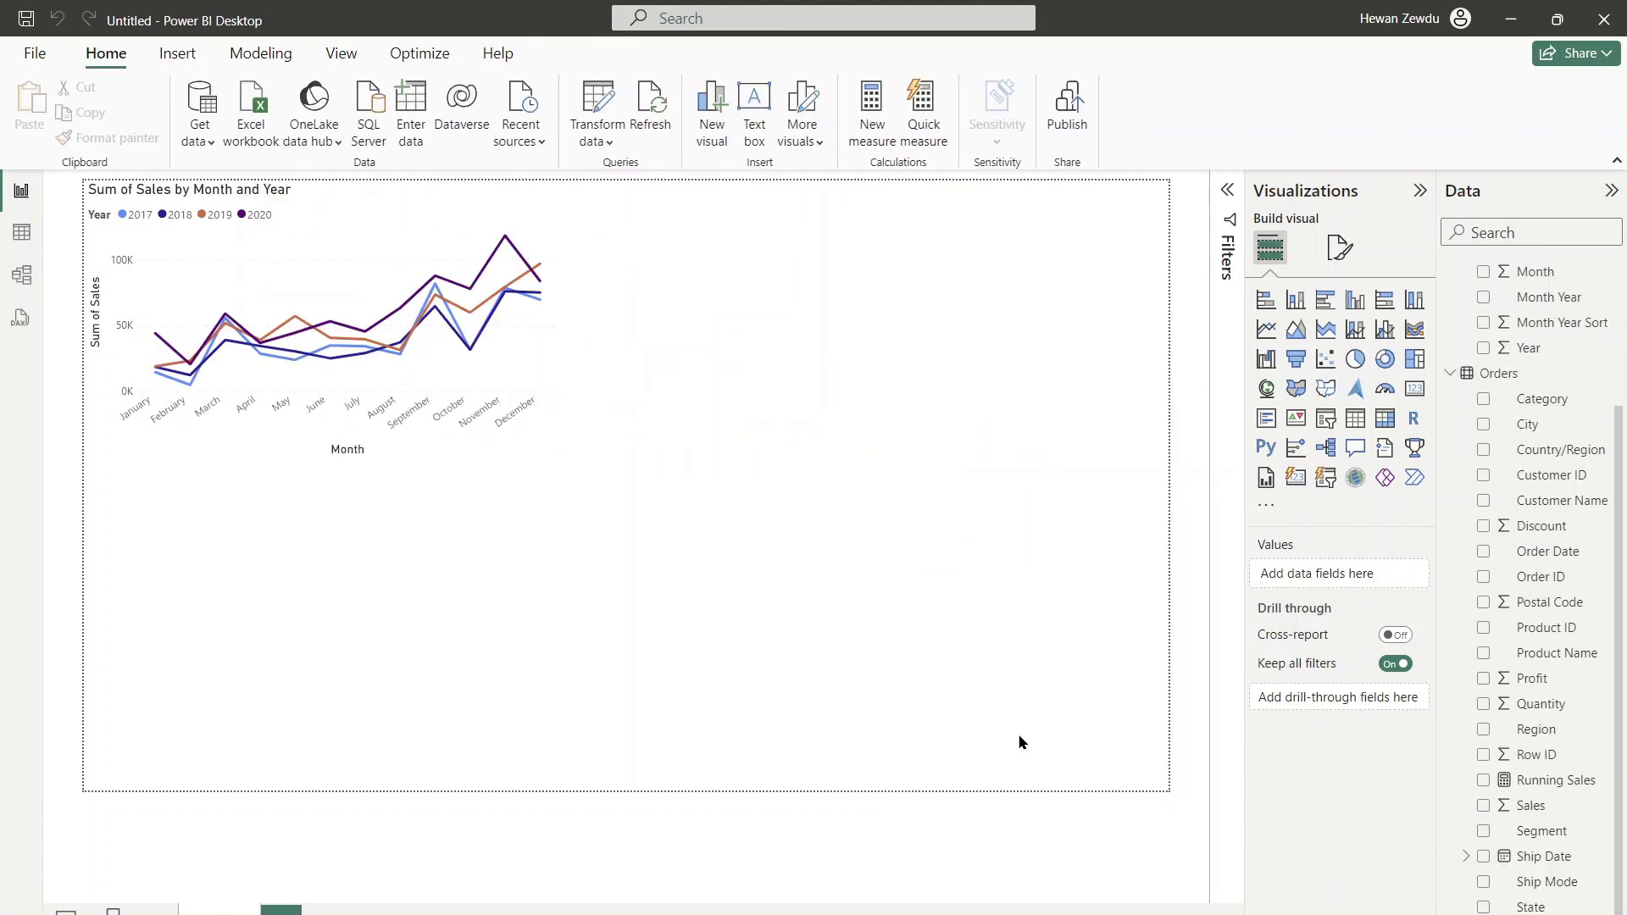
Step: Add a line chart of Running Sales by Month Year, split by Year
left_click(1266, 329)
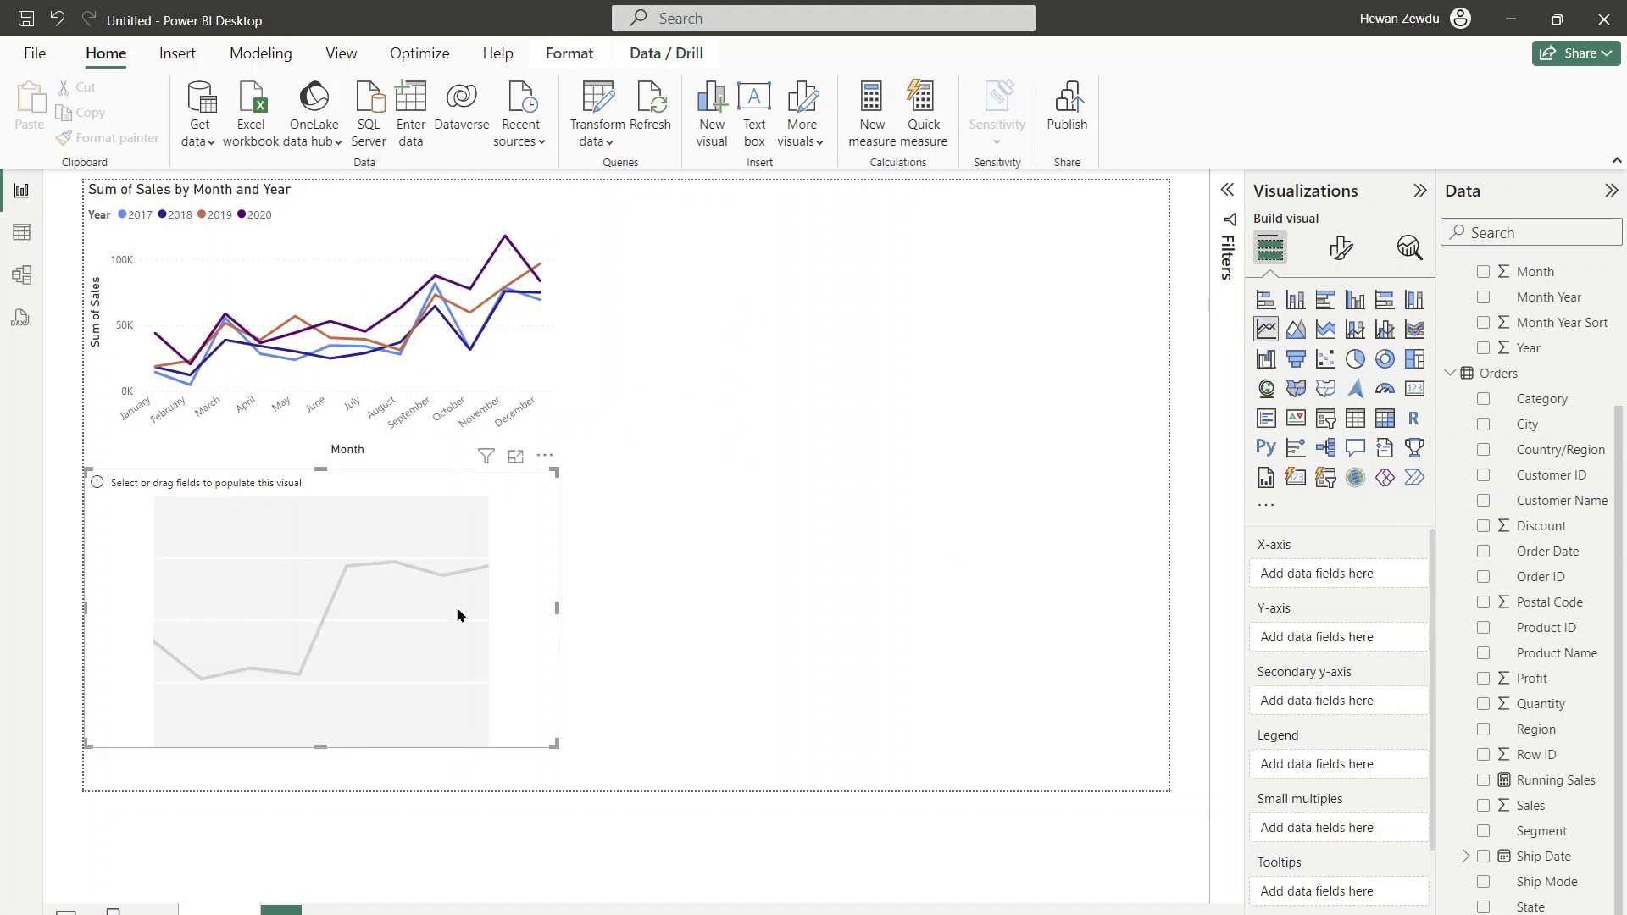
left_click_drag(457, 615, 824, 483)
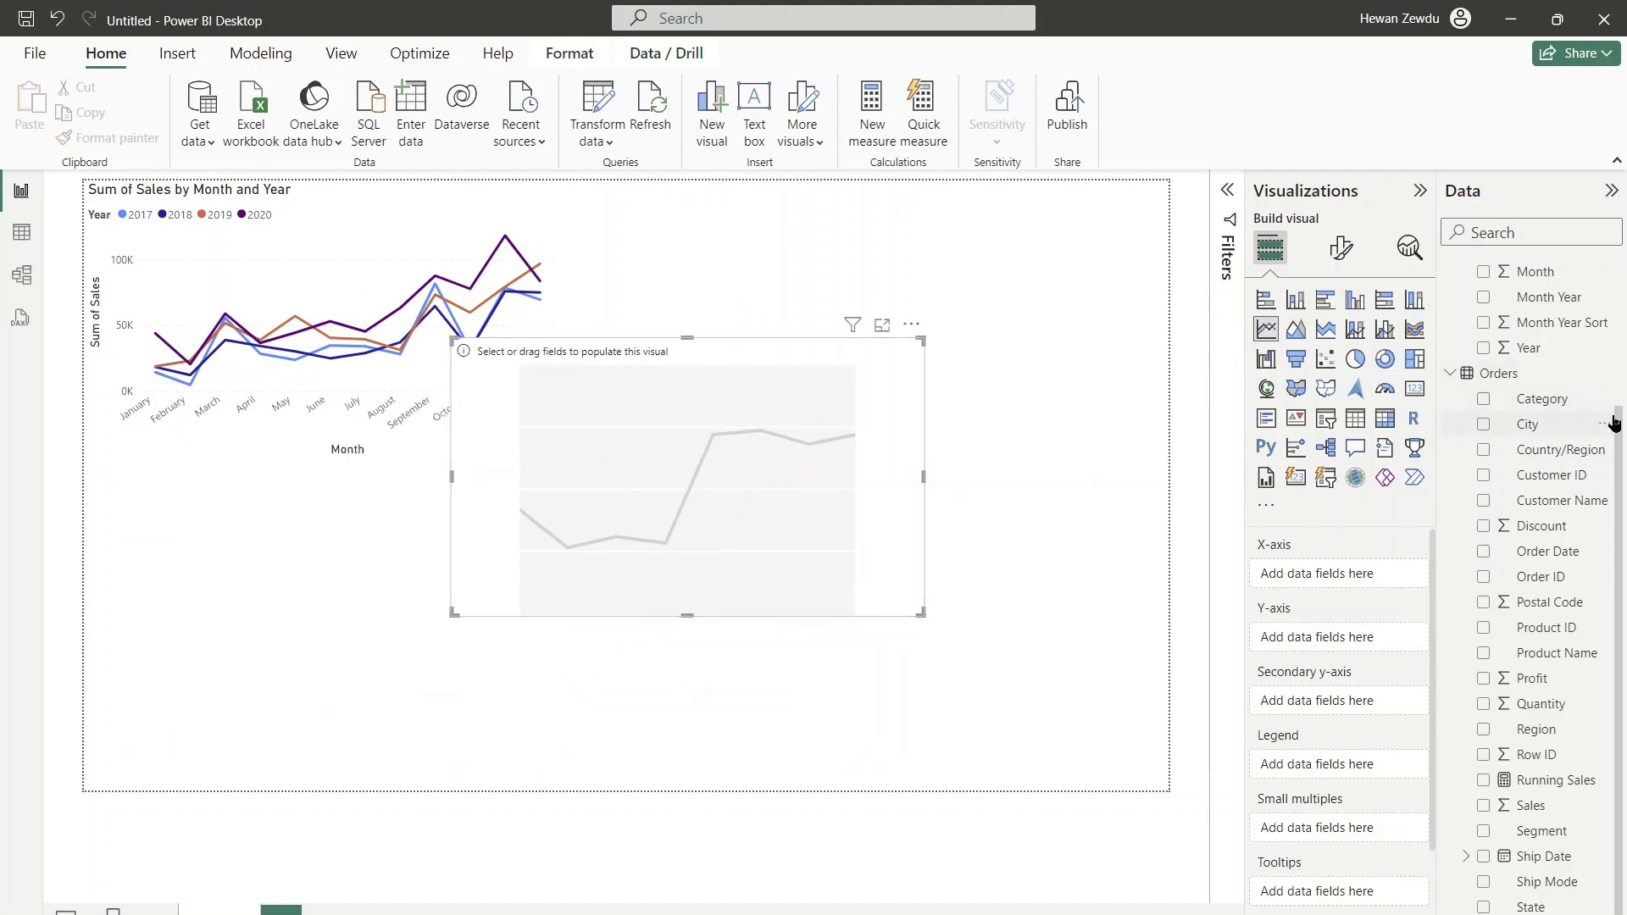
scroll(1617, 421, "up", 2)
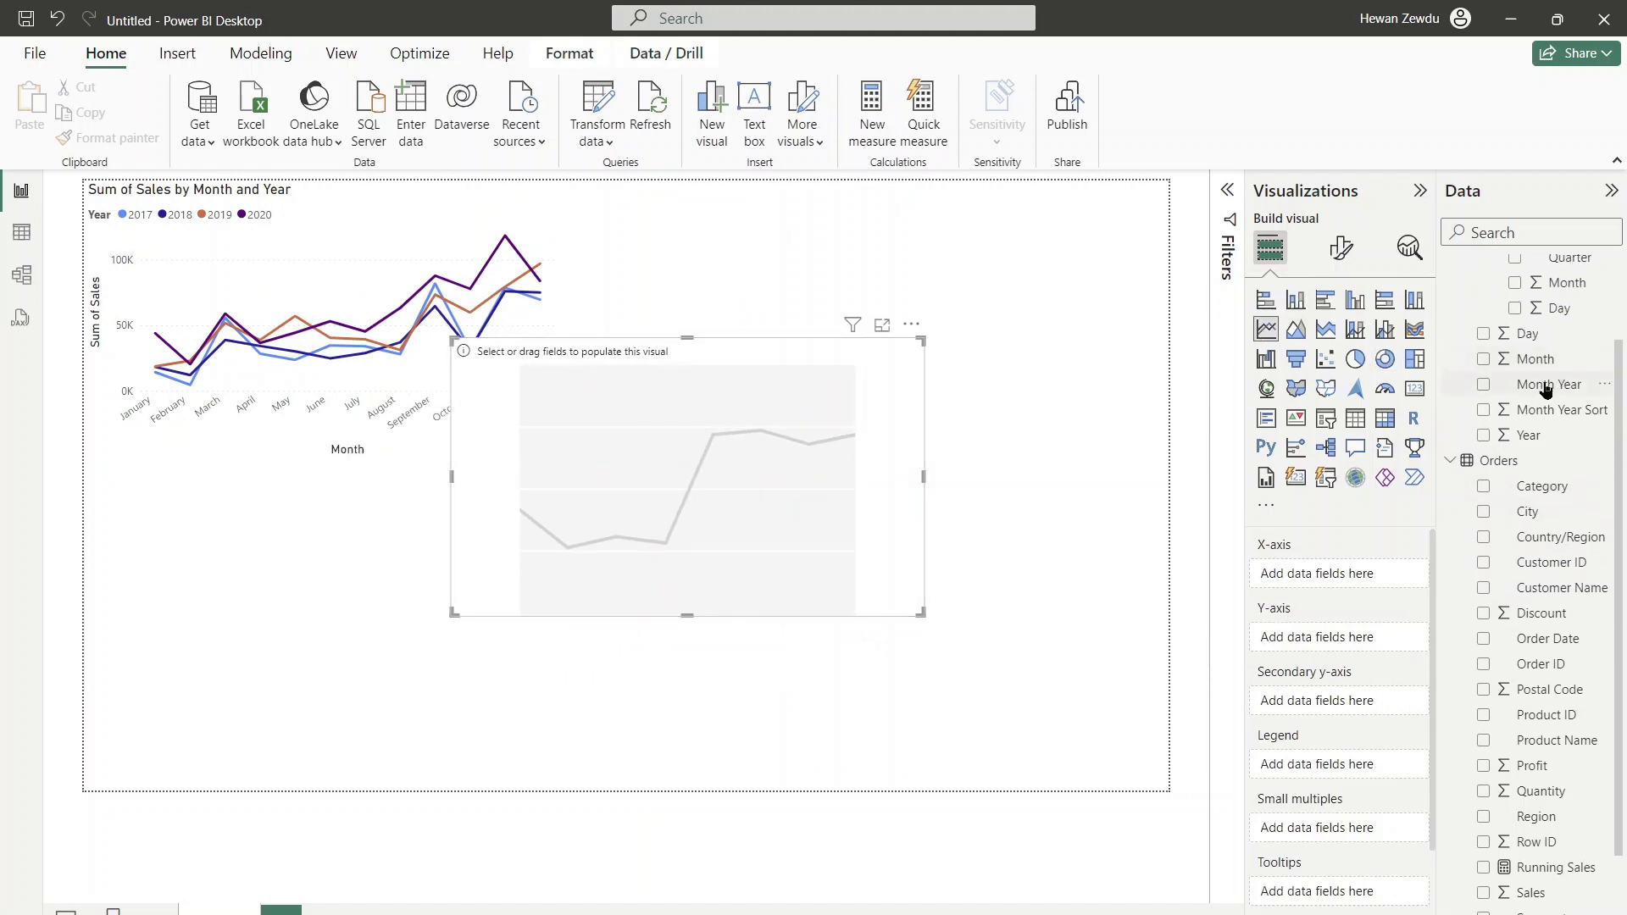
left_click_drag(1547, 389, 1338, 573)
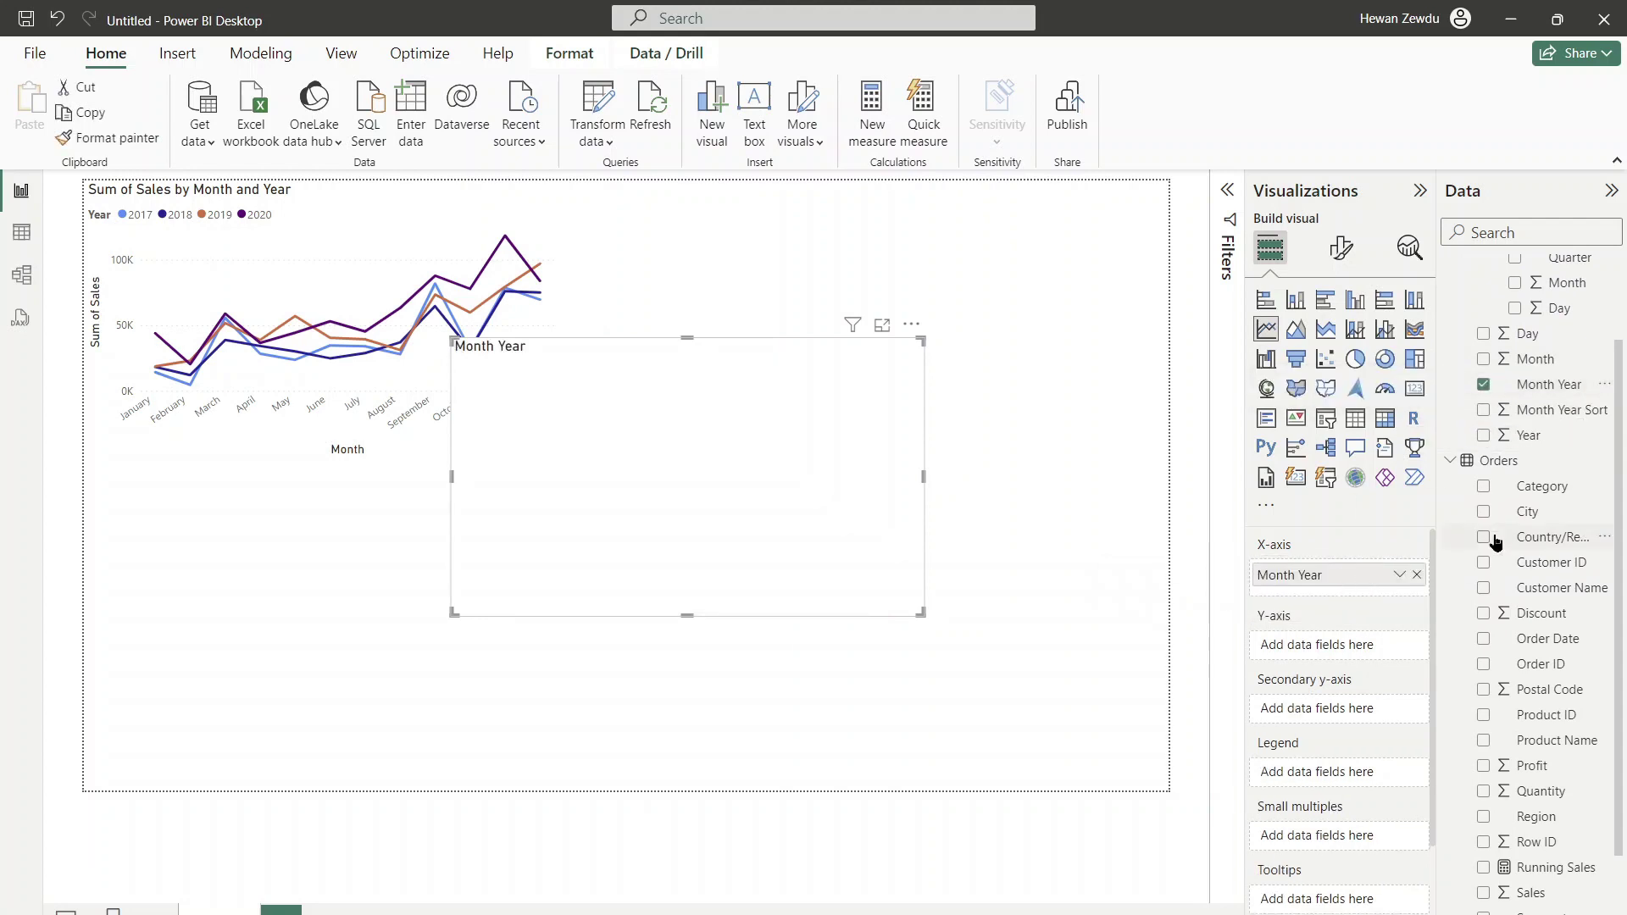
scroll(1495, 542, "up", 2)
type("runn")
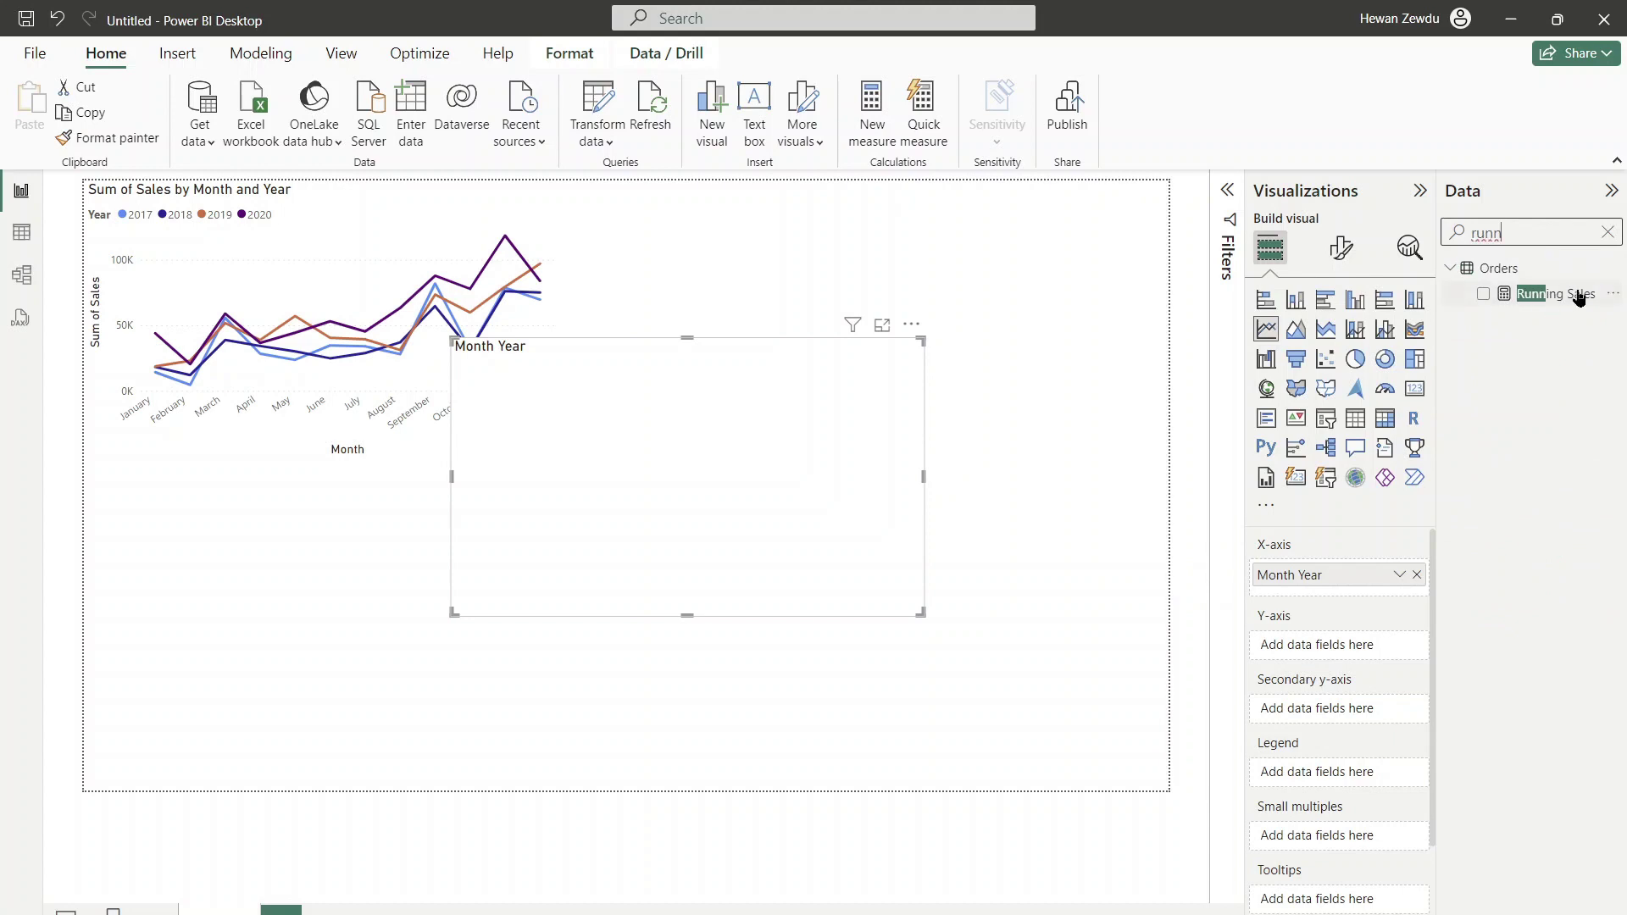
left_click_drag(1577, 297, 1372, 651)
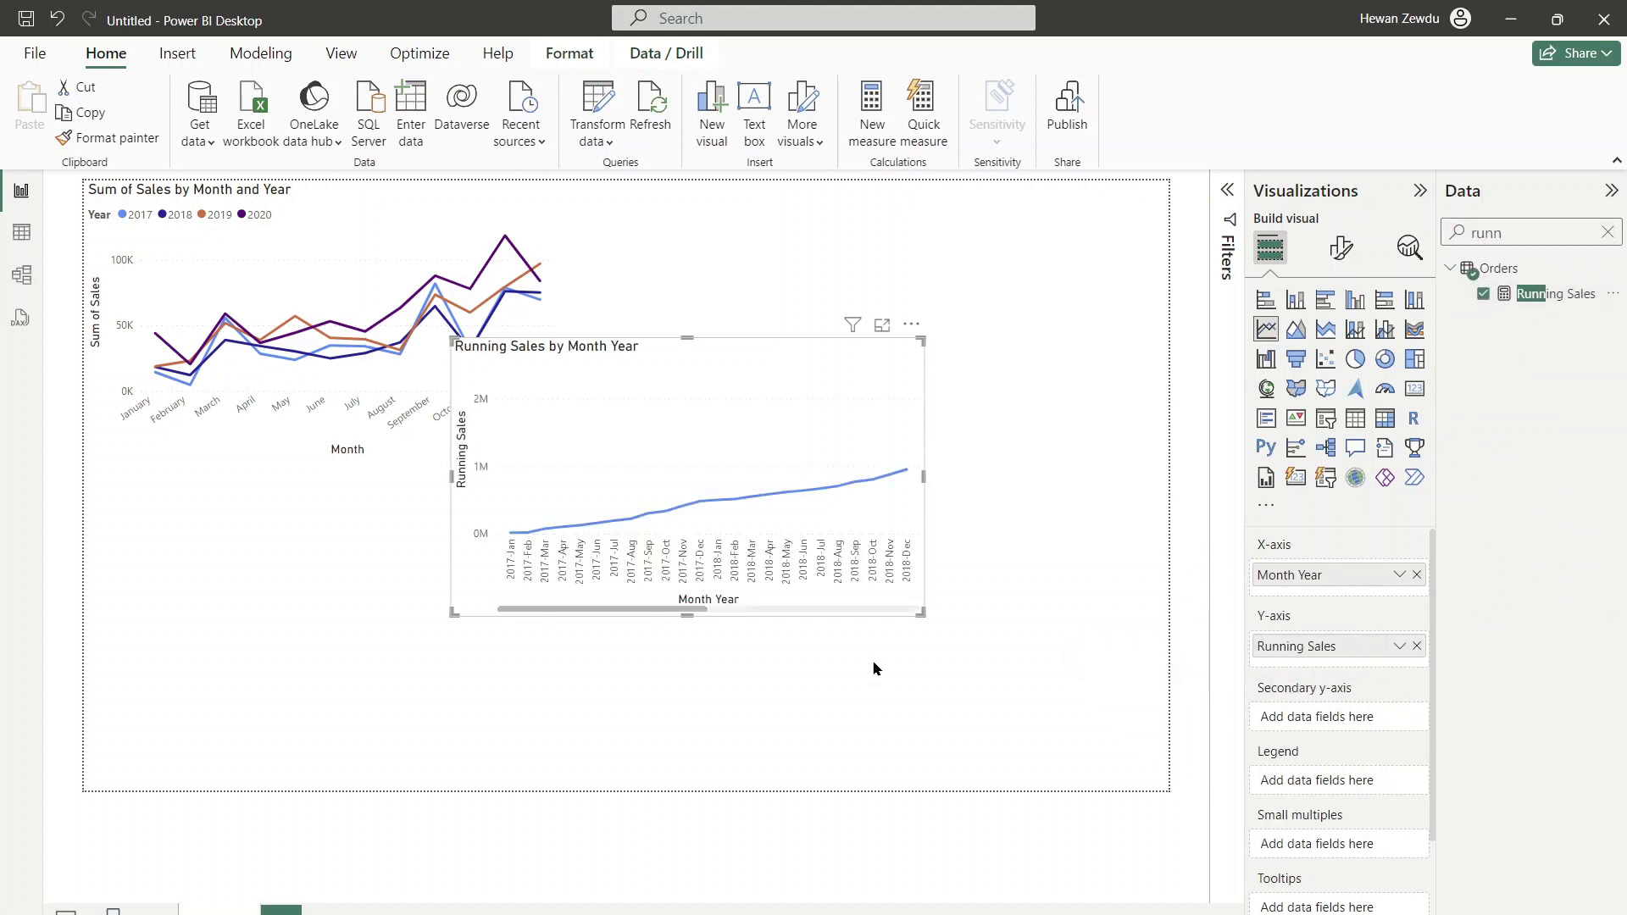
left_click_drag(921, 611, 1133, 753)
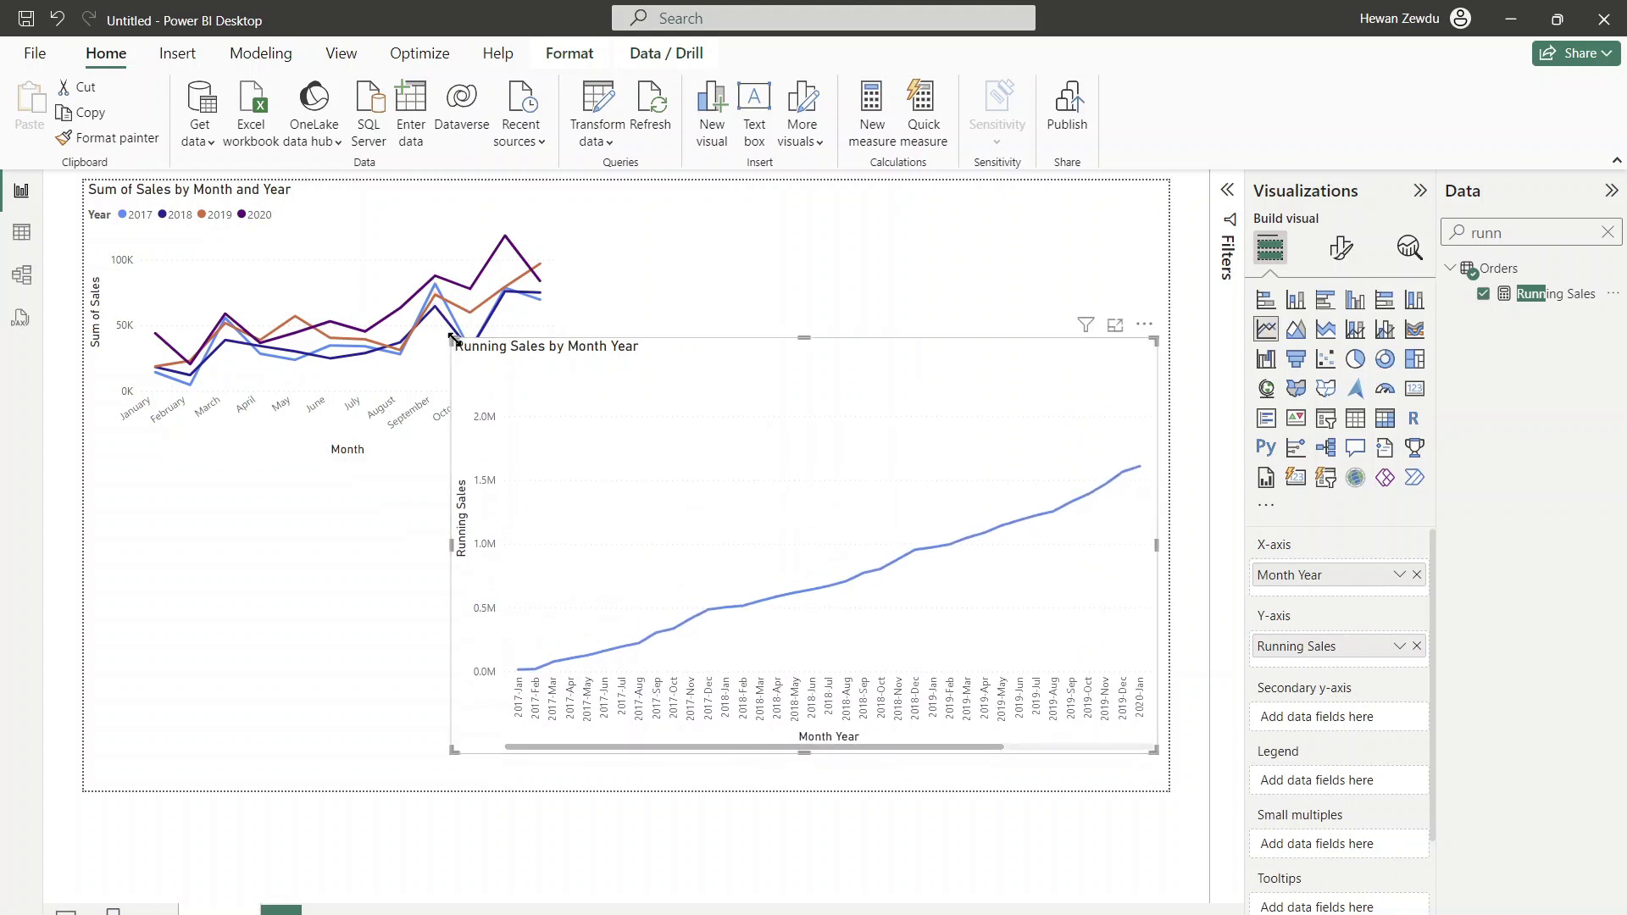
left_click_drag(452, 337, 188, 252)
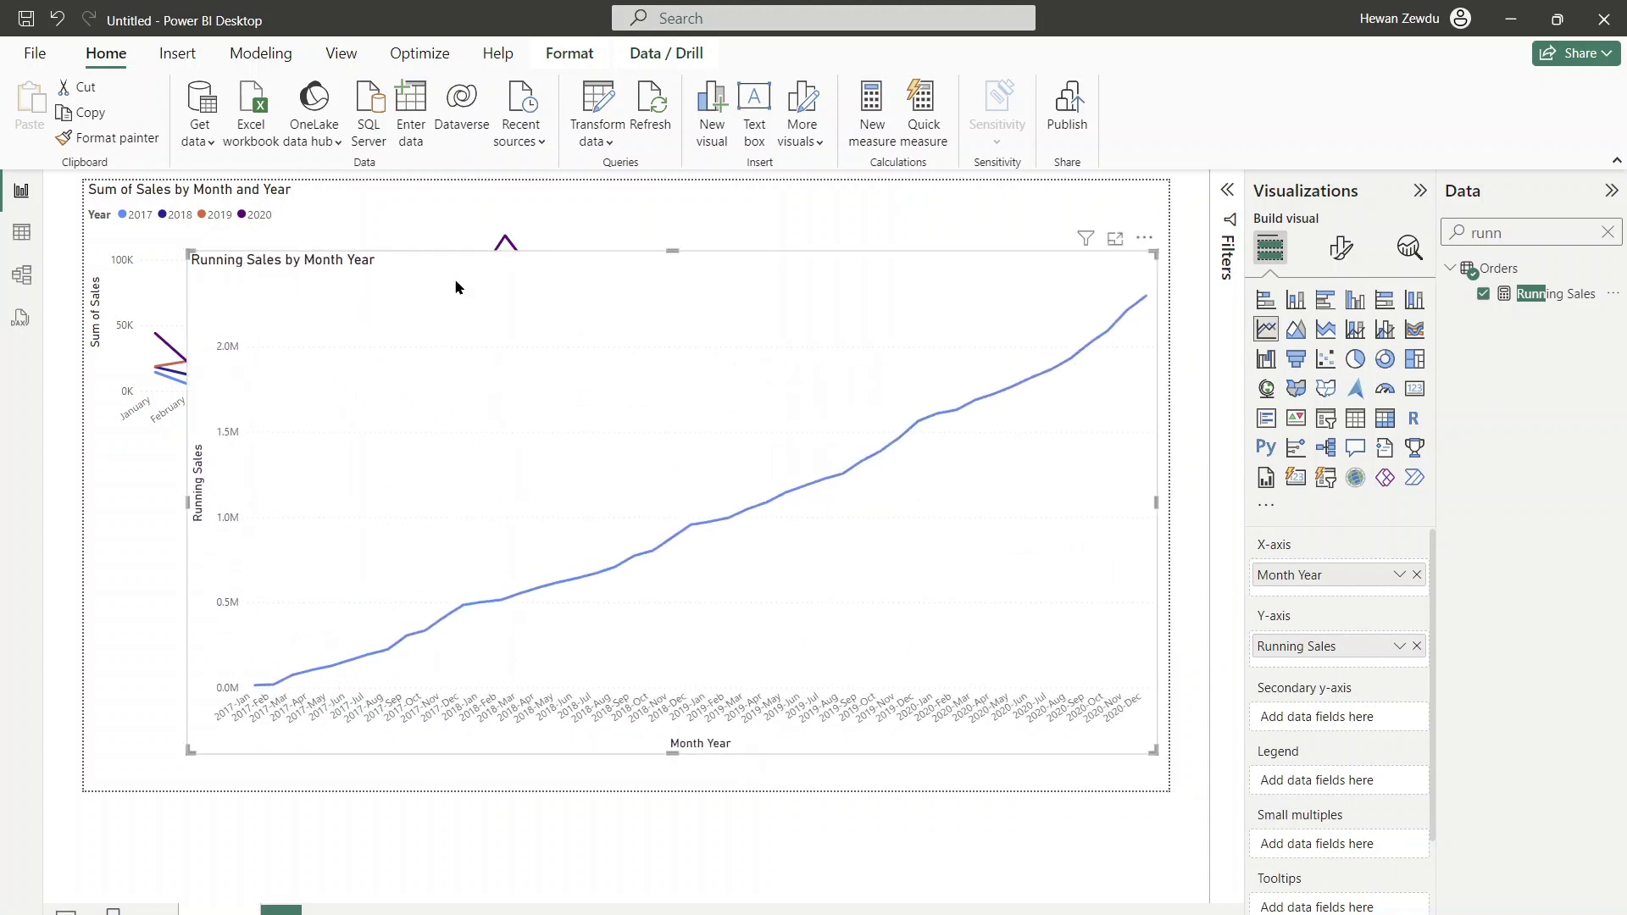
left_click(1607, 234)
left_click_drag(1569, 345, 1383, 786)
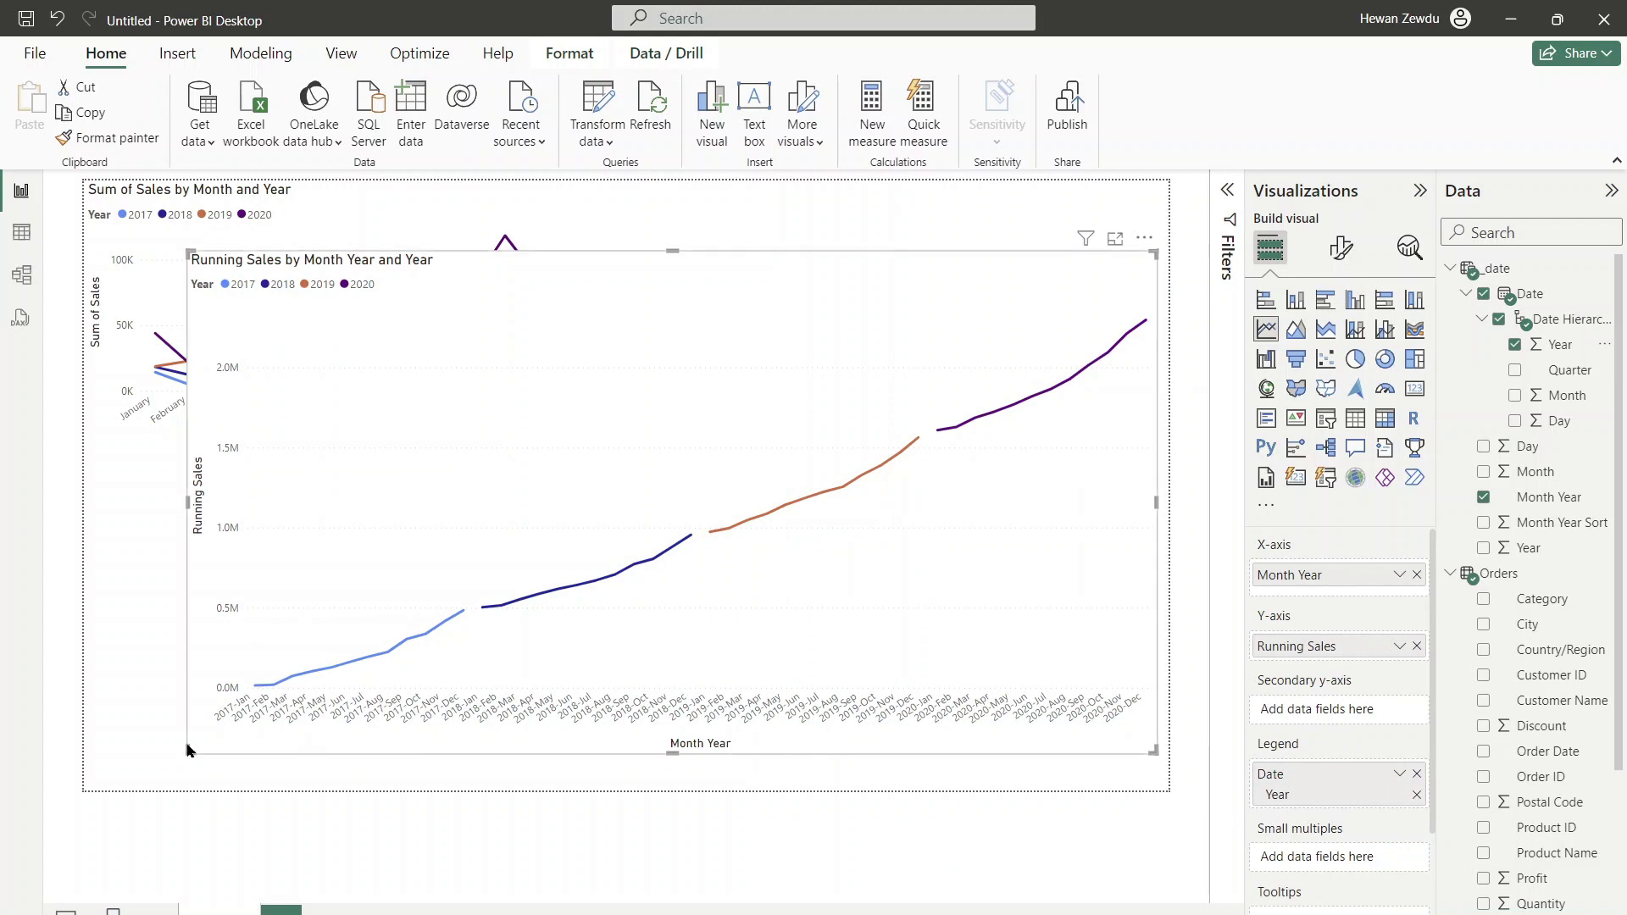
Step: Resize the Running Sales chart and place it top right, beside Sum of Sales
left_click_drag(190, 751, 644, 543)
mouse_move(1126, 363)
left_mouse_down()
mouse_move(1082, 360)
mouse_move(1153, 364)
left_mouse_up()
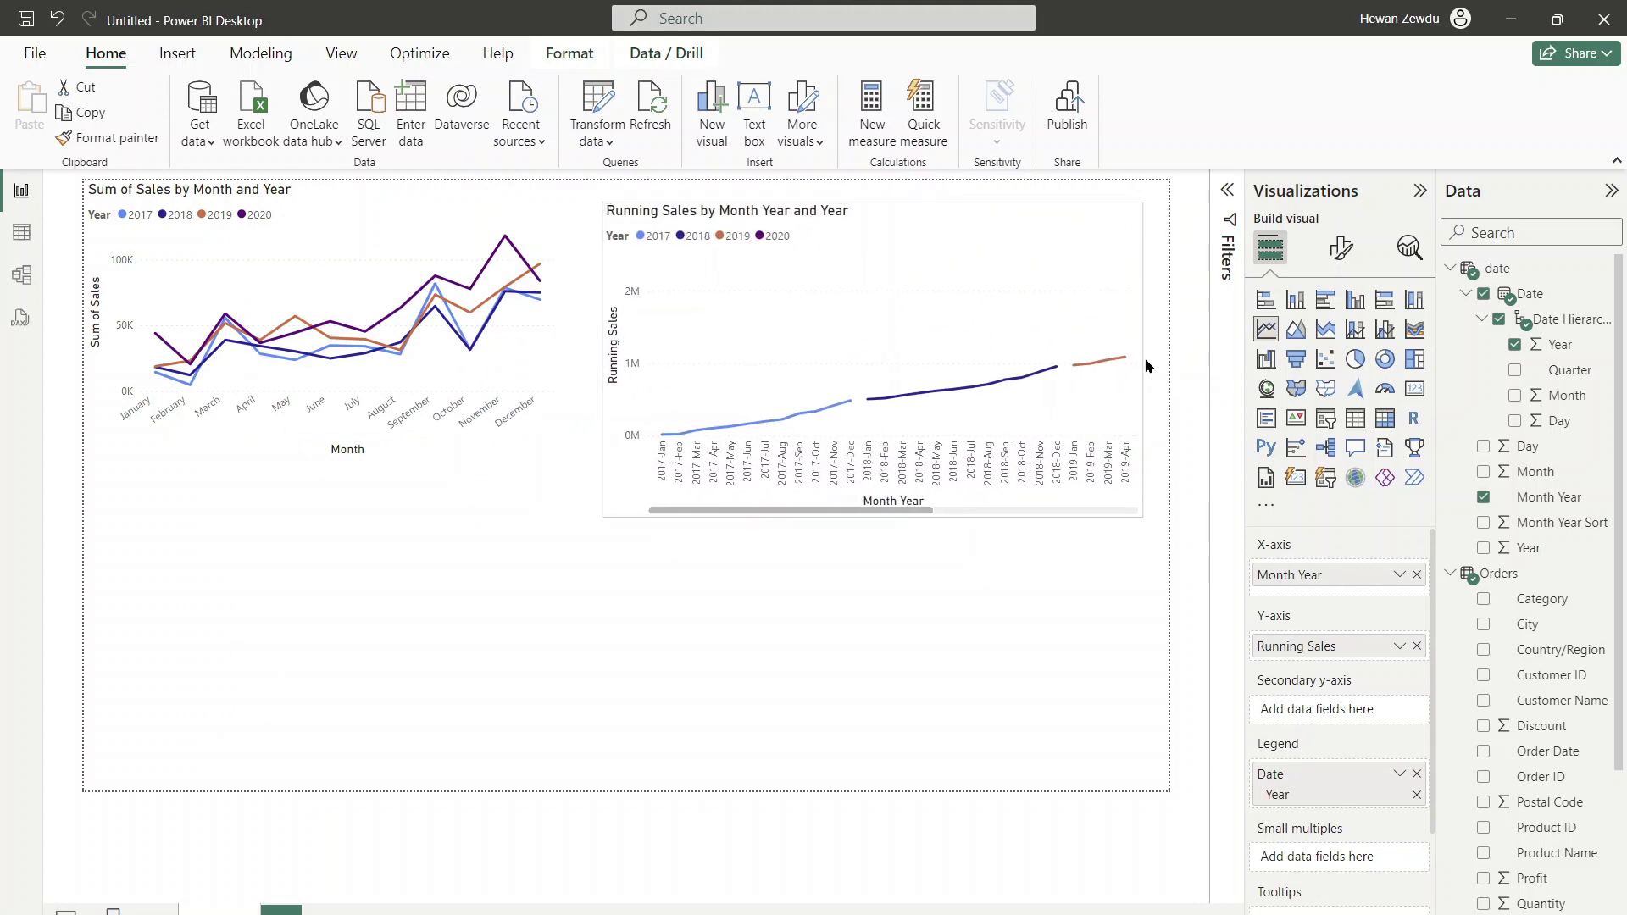
left_click_drag(876, 514, 877, 489)
left_click(893, 618)
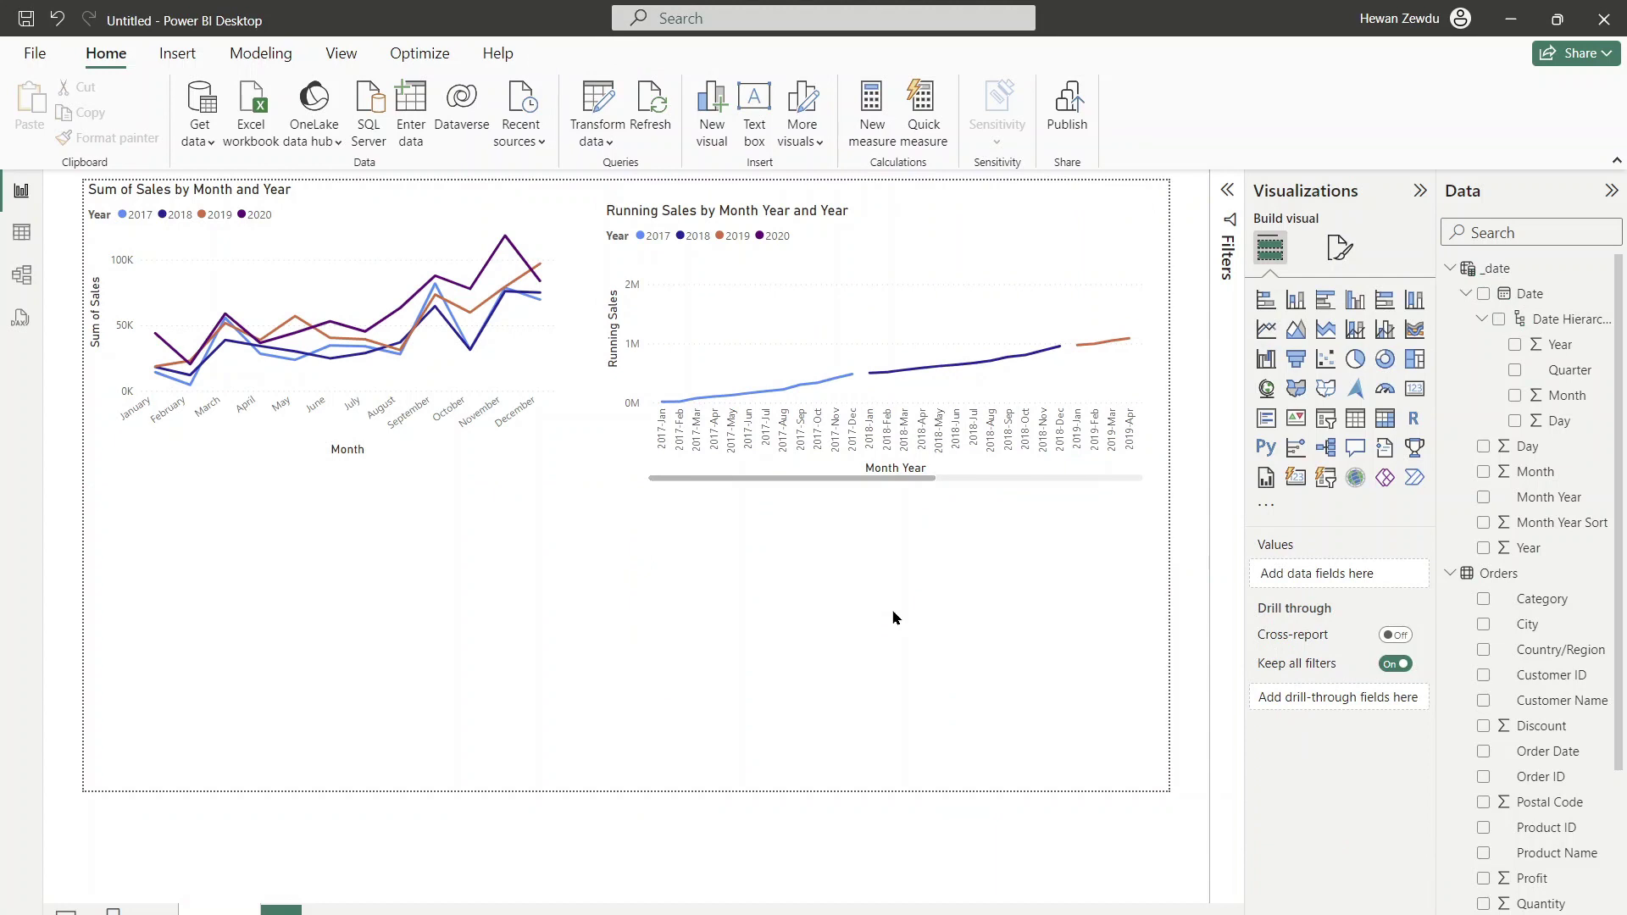
Step: Duplicate the Running Sales chart and switch its axis from Month Year to Month
left_click(1013, 283)
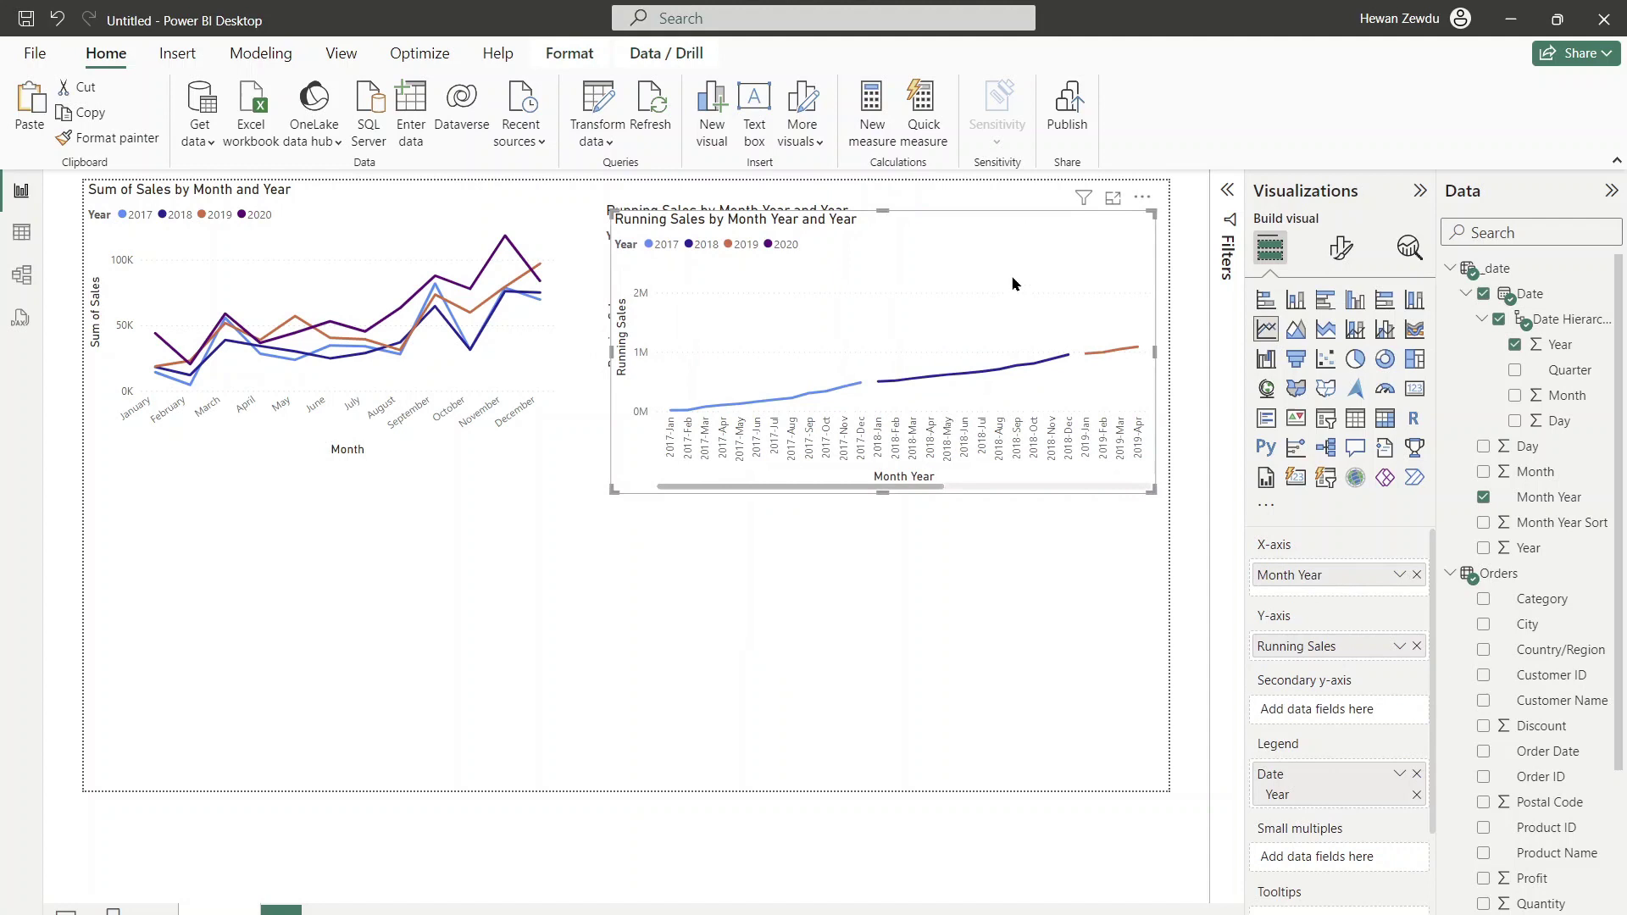
key("ctrl+c")
key("ctrl+v")
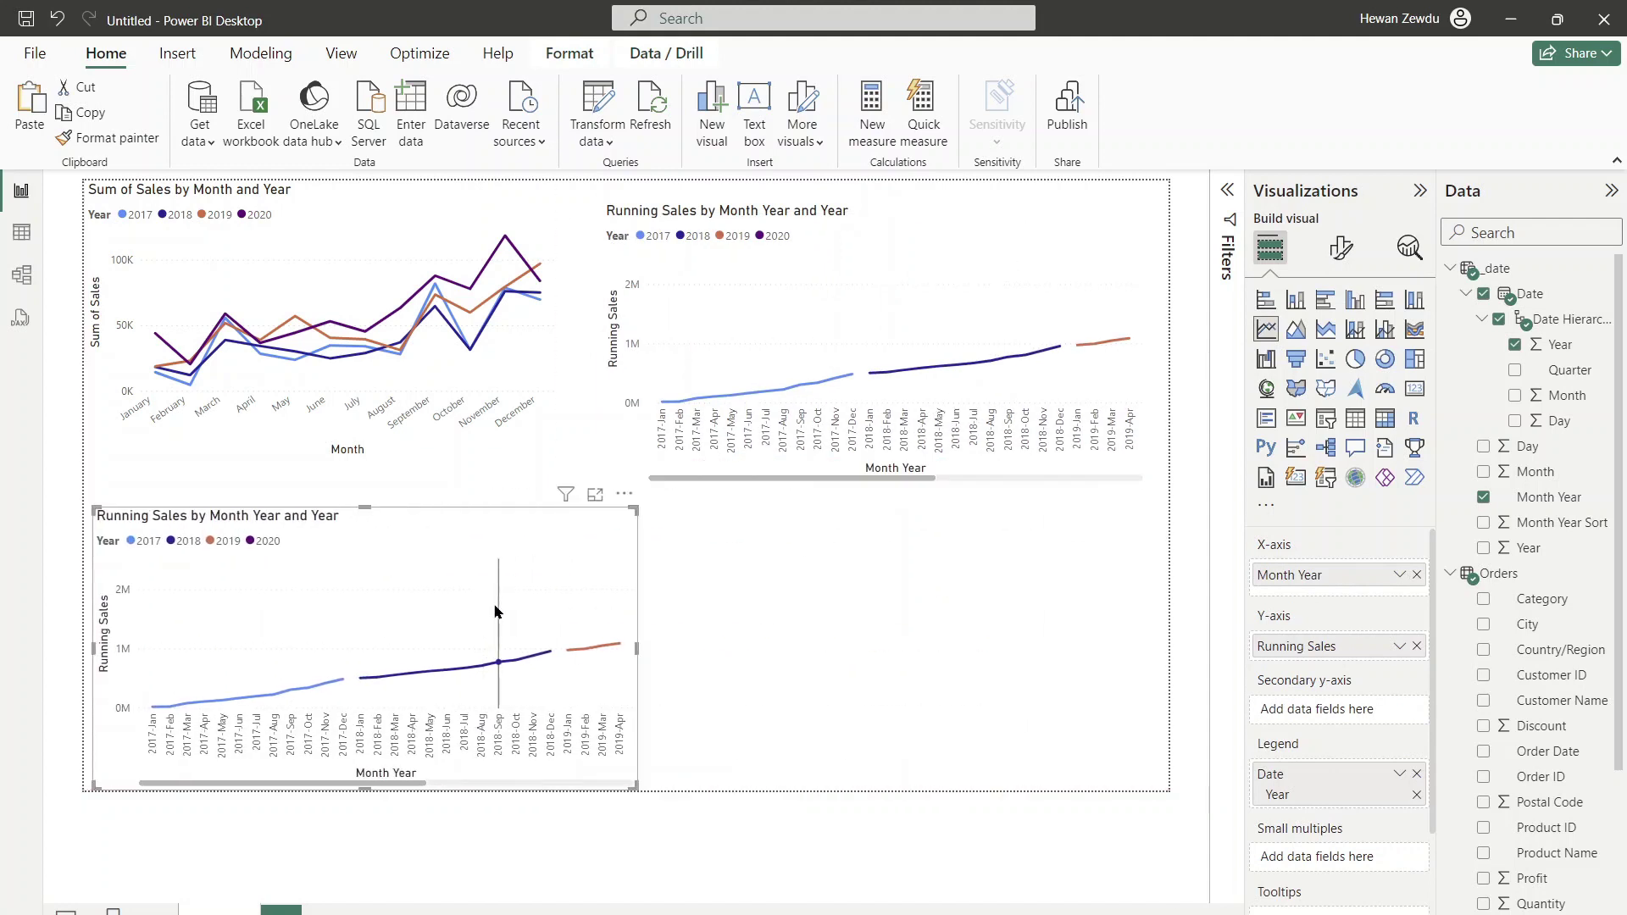
left_click(1416, 575)
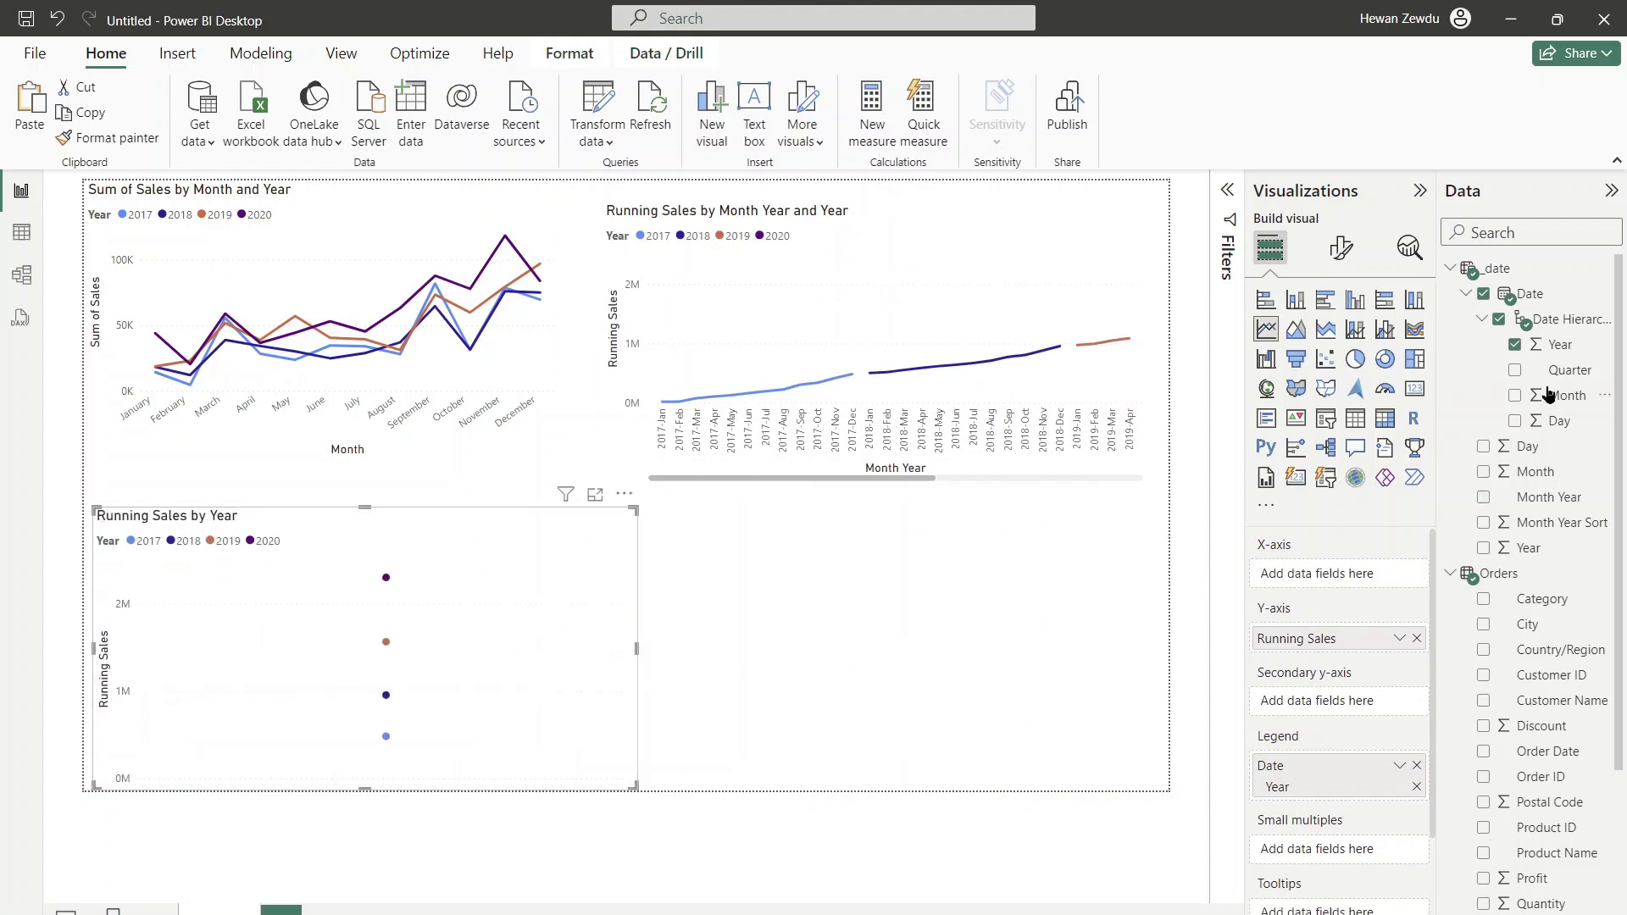
left_click_drag(1583, 399, 1347, 581)
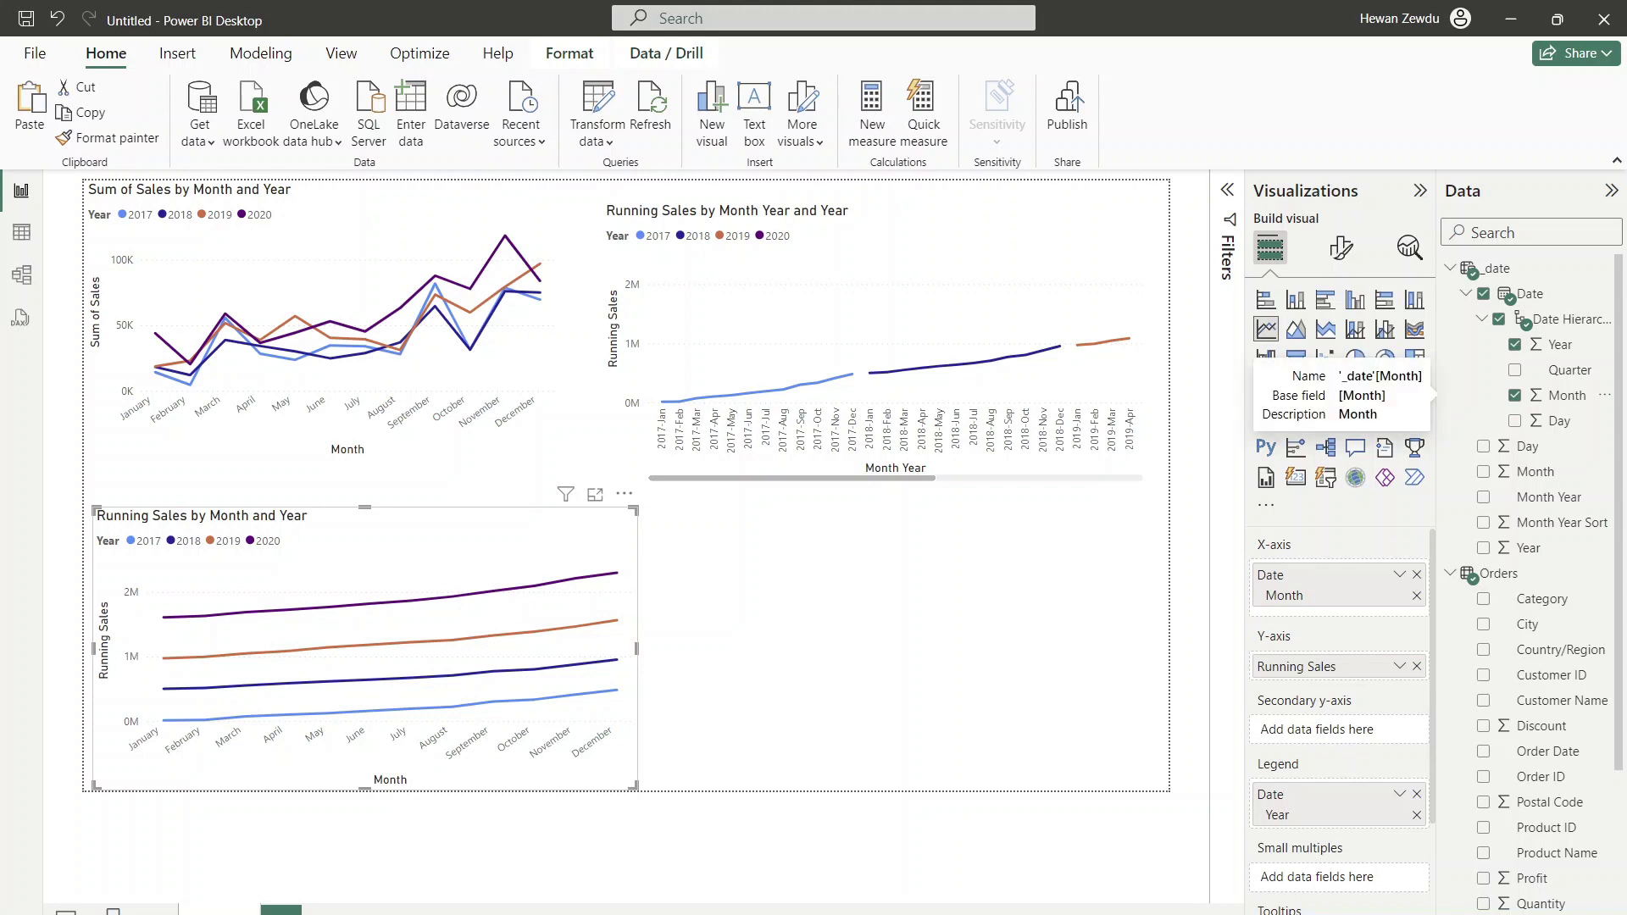
left_click(1549, 575)
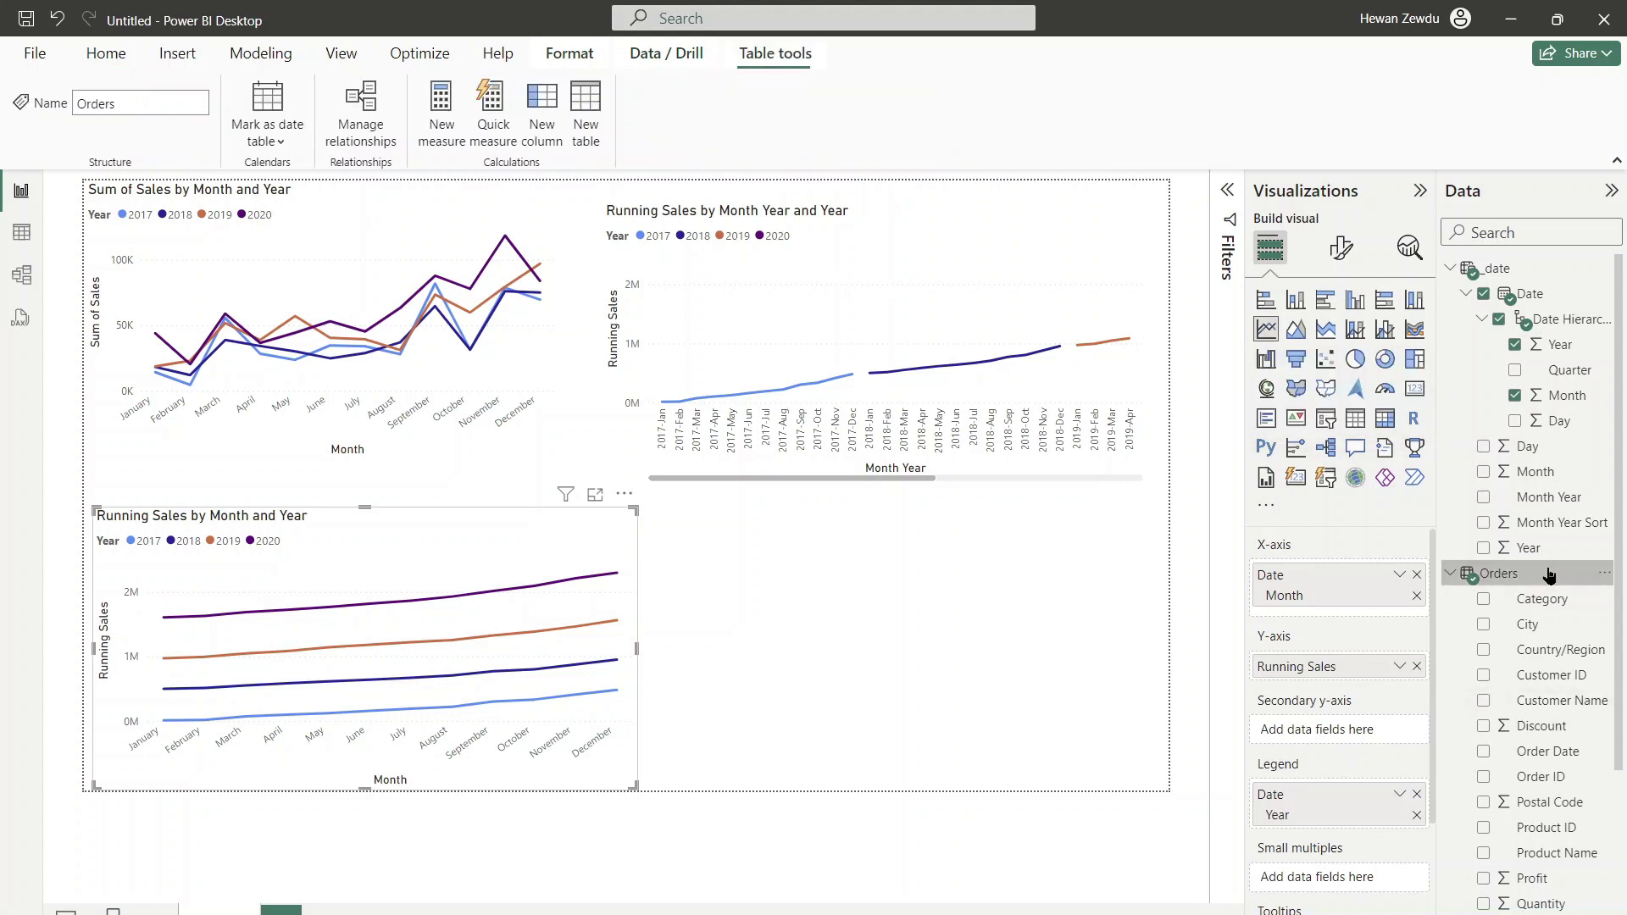
Step: Start a new measure: Running Total Sales per Year = CALCULATE(SUM(Orders[Sales]),
left_click(438, 114)
key("BackSpace")
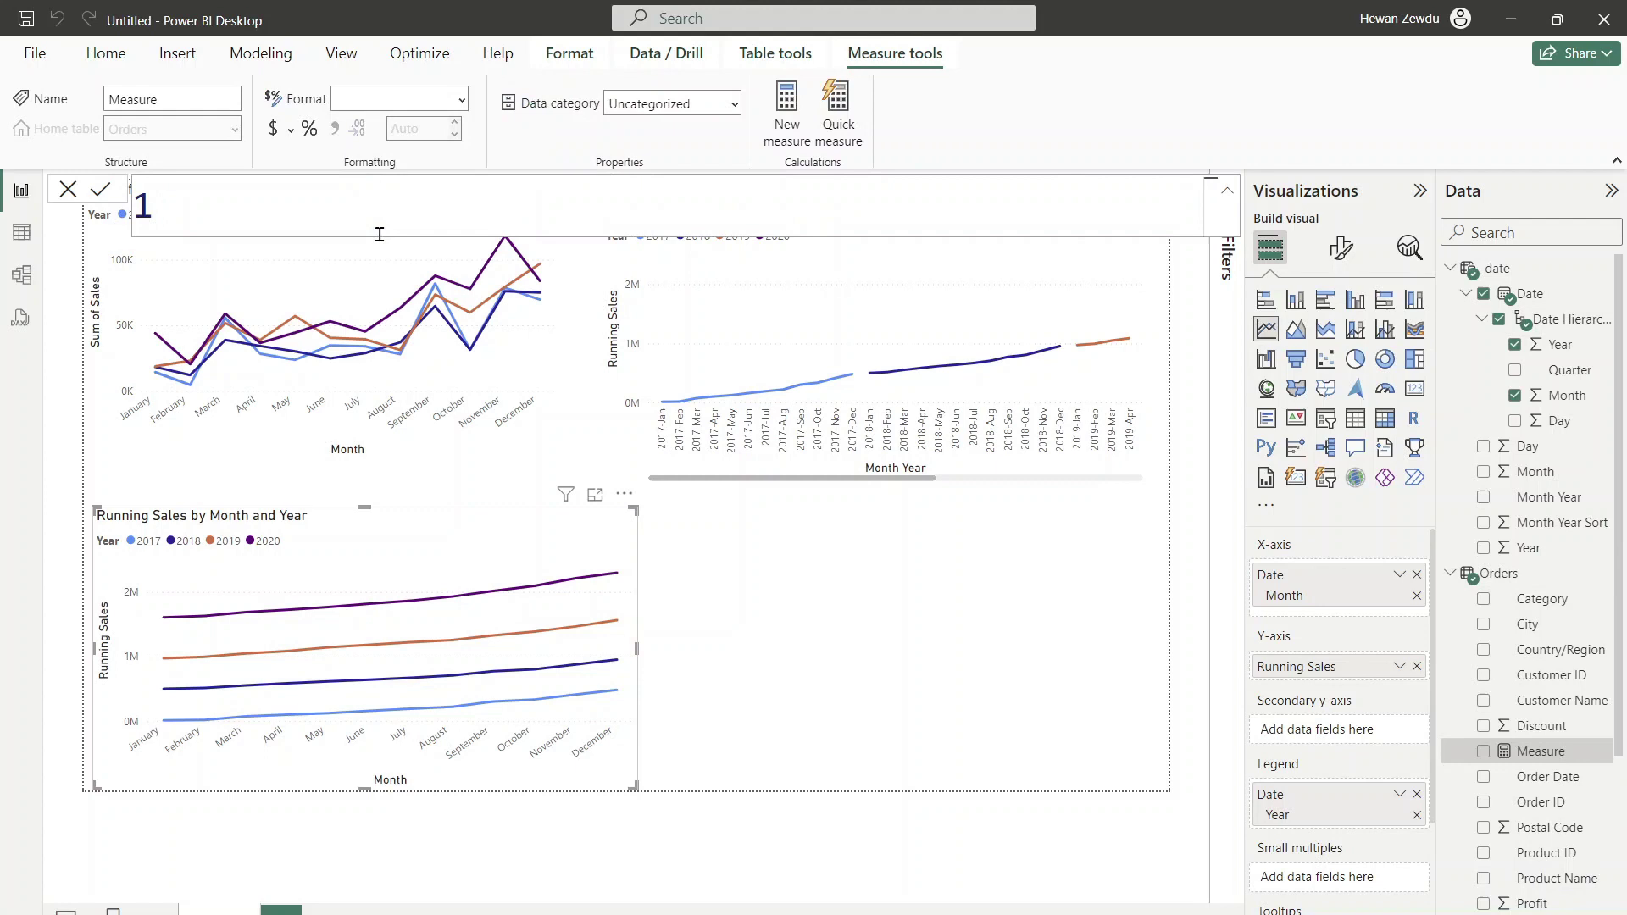
type("S")
key("BackSpace")
type("Runni")
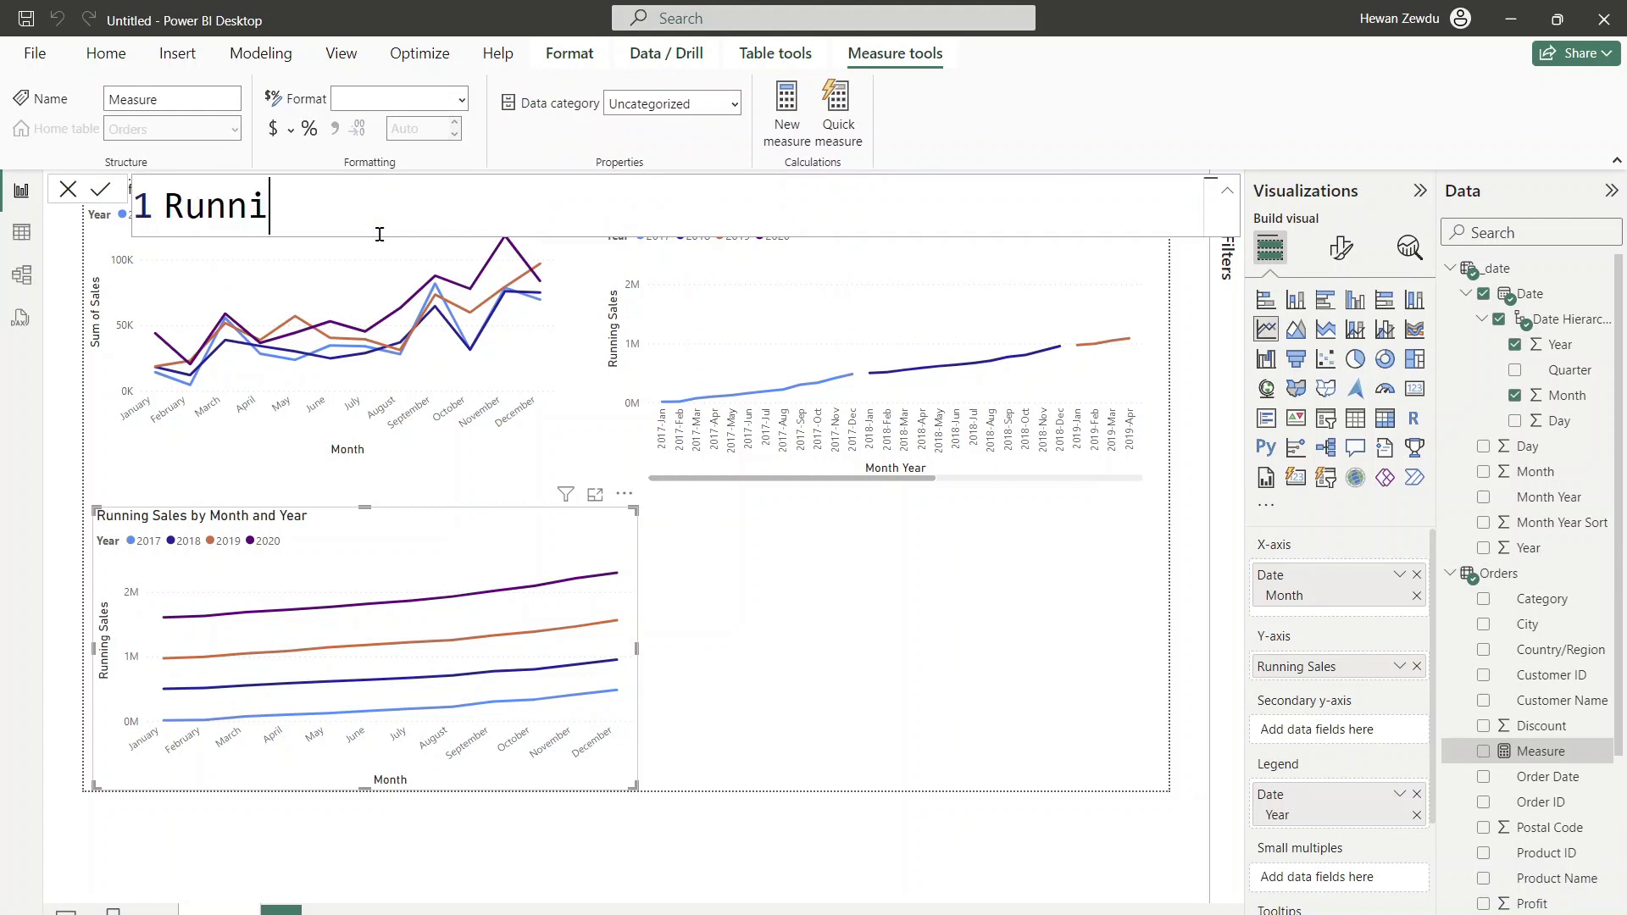
type("ng Total ")
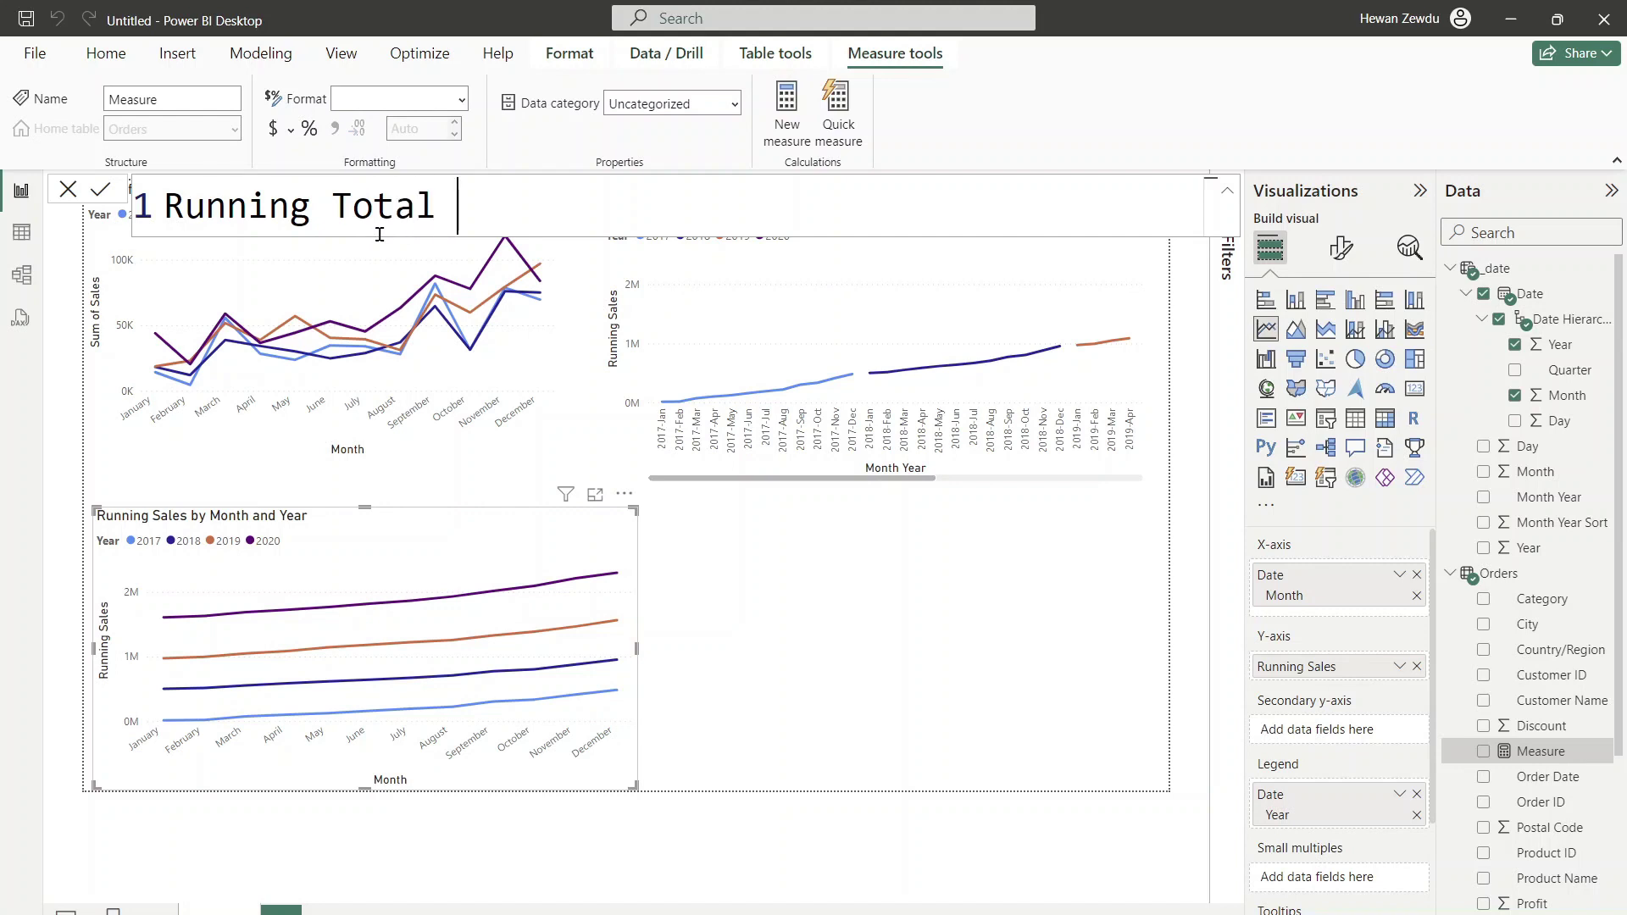
type("Sales per ")
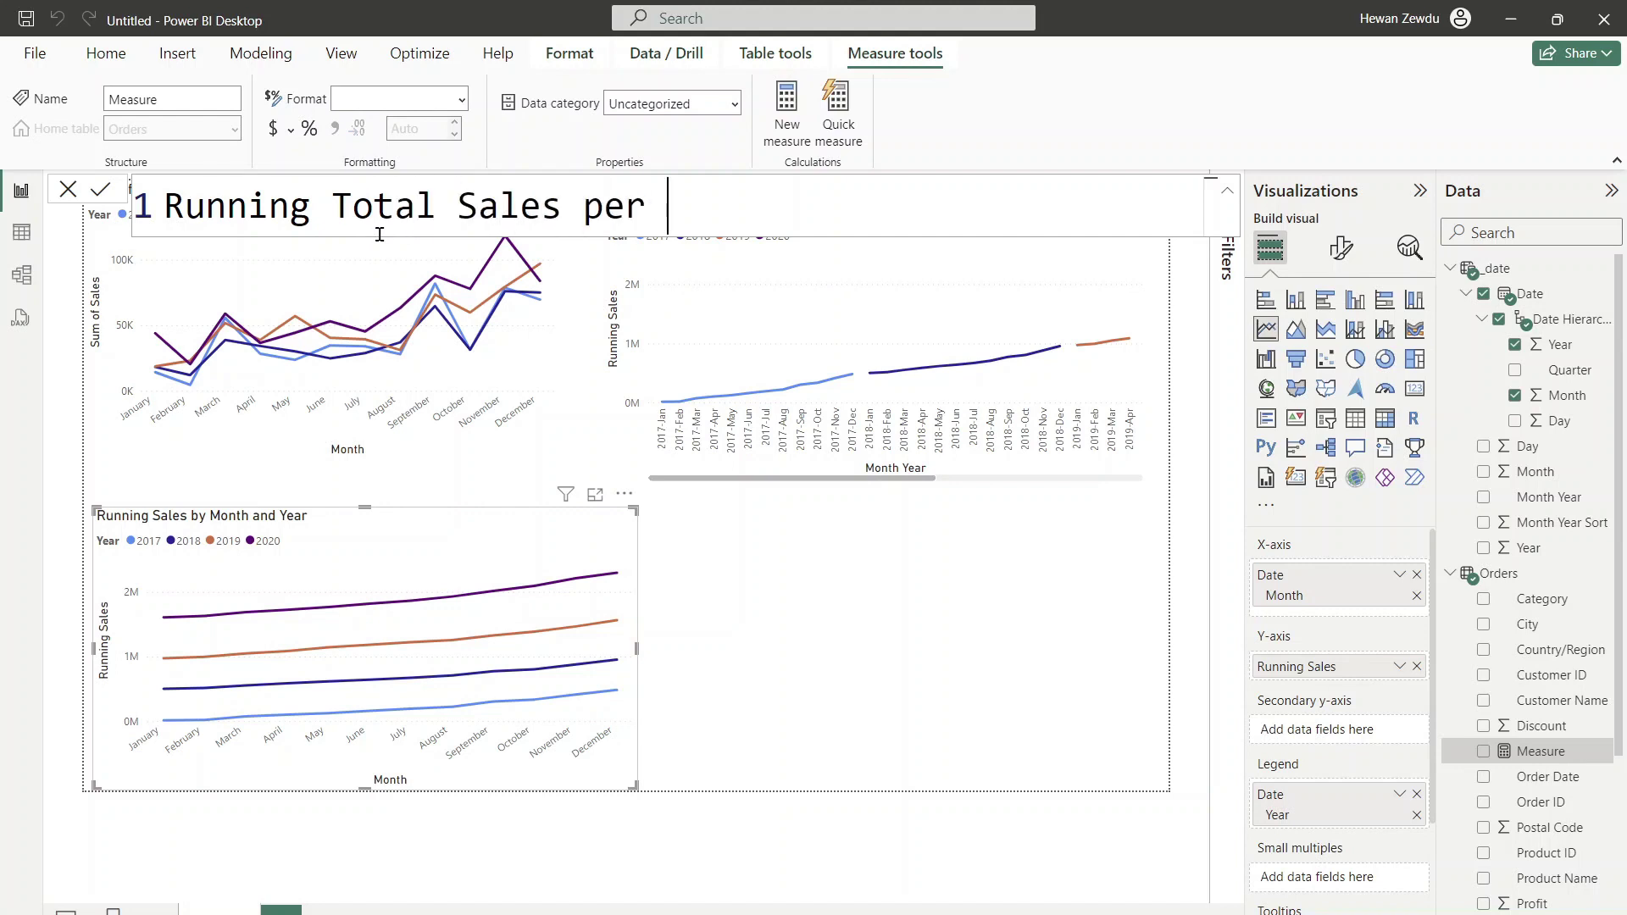
type("Year =")
key("shift+Return")
type("ca")
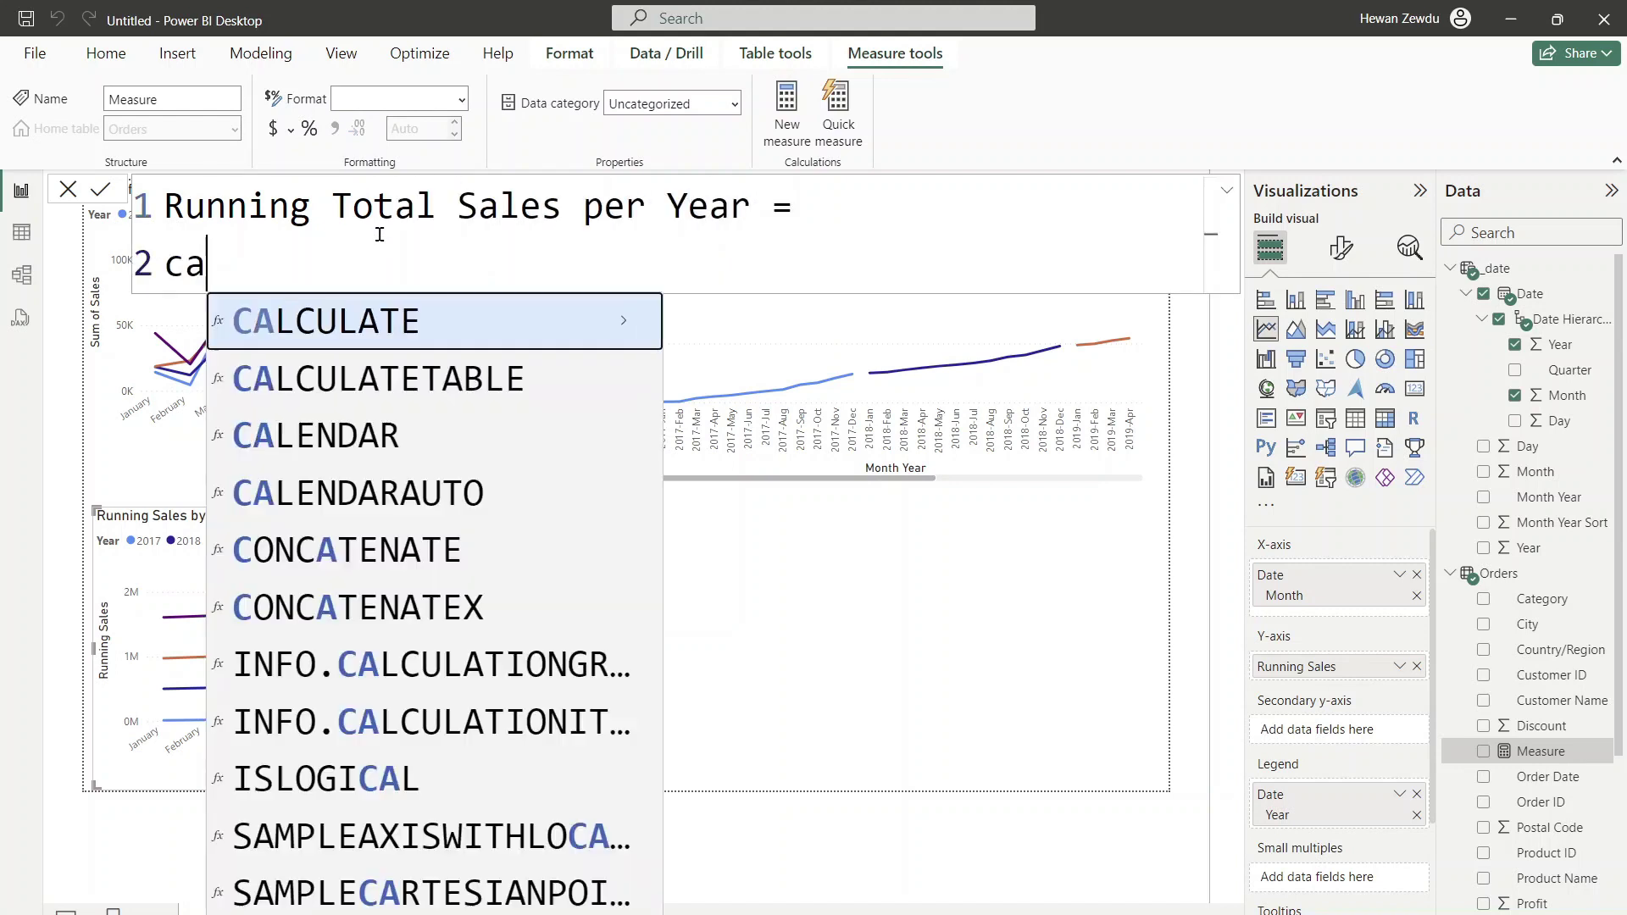
key("Tab")
key("shift+Return")
type("sum")
key("Tab")
type("s")
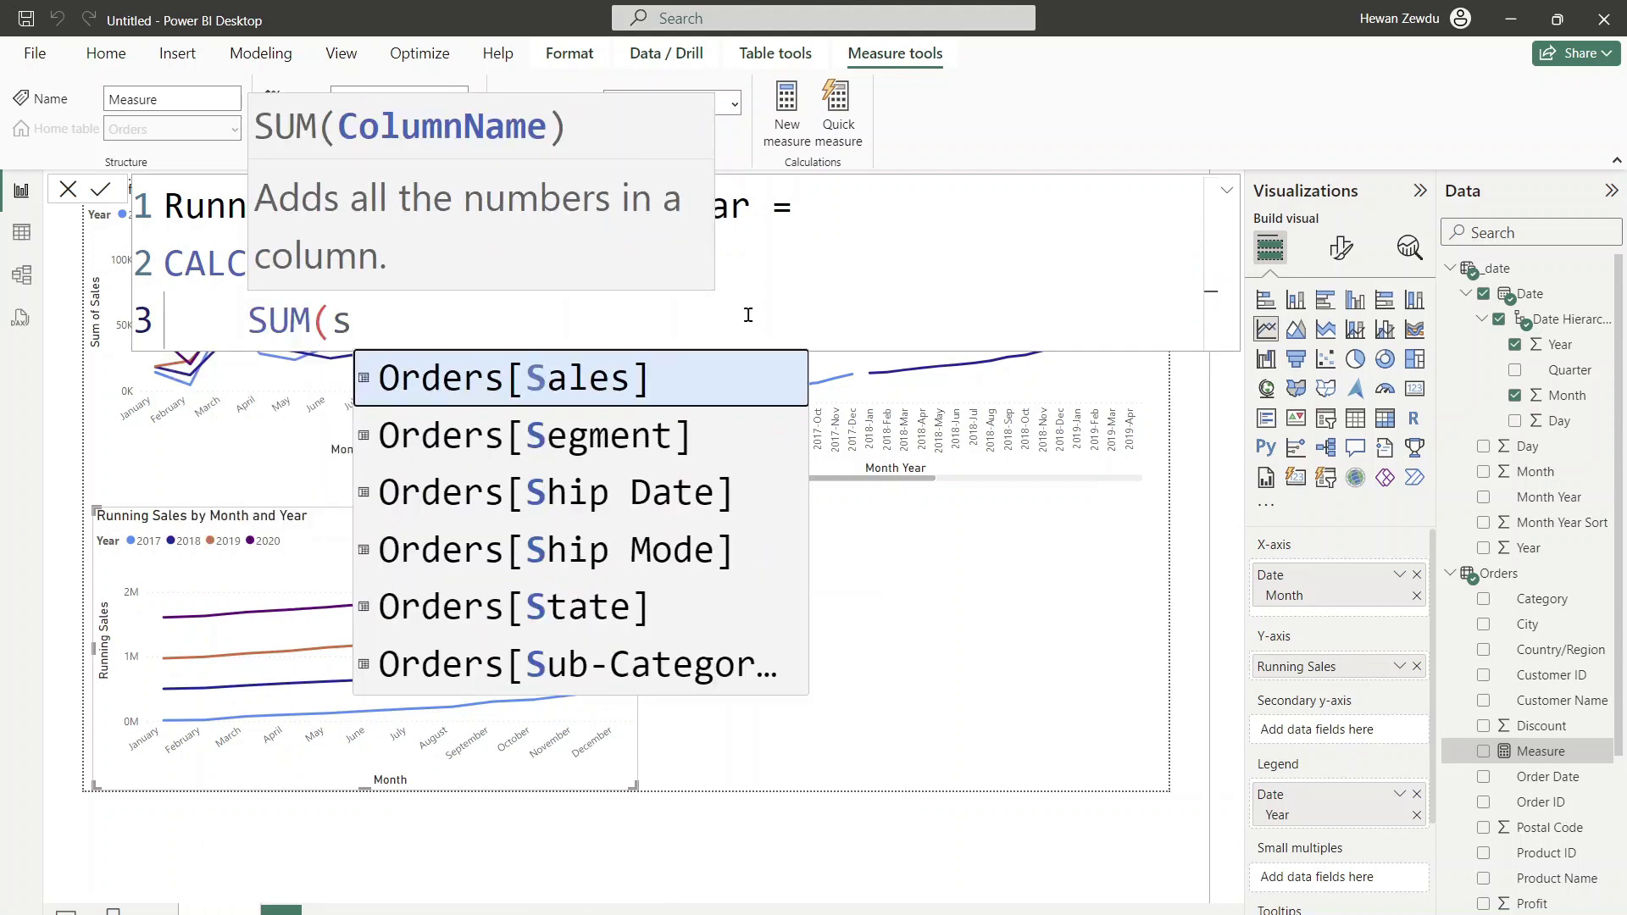
key("Tab")
type("),")
key("shift+Return")
key("Escape")
Step: Add FILTER over CALCULATETABLE(SUMMARIZE('_date', _date[Month]))
type("filt")
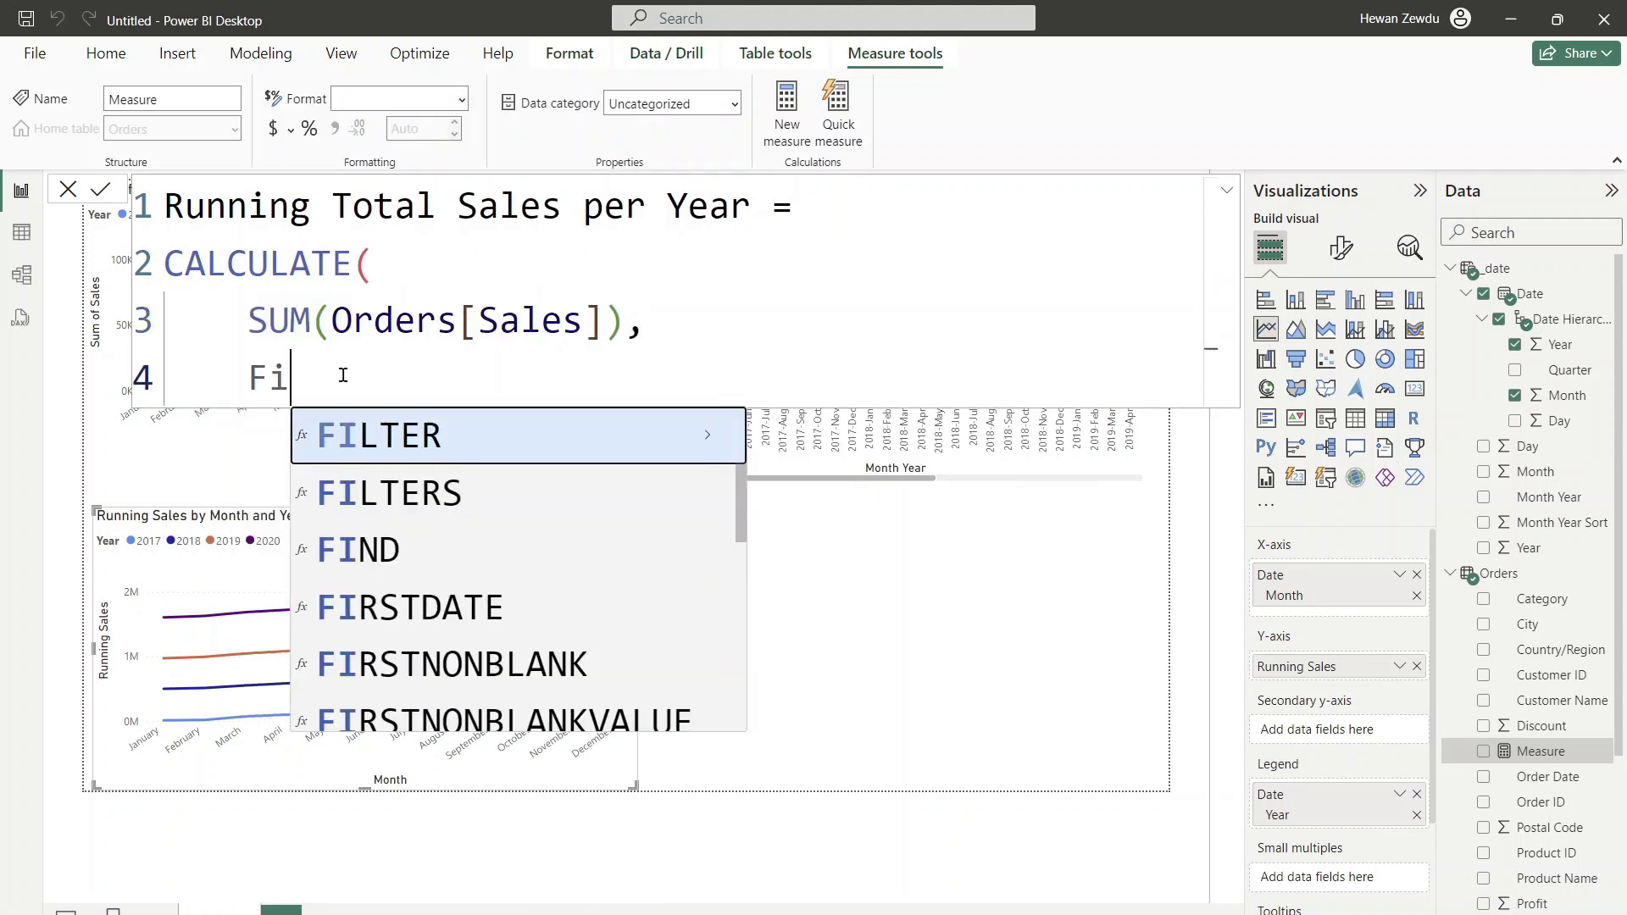
key("Tab")
key("shift+Return")
type("calc")
key("Tab")
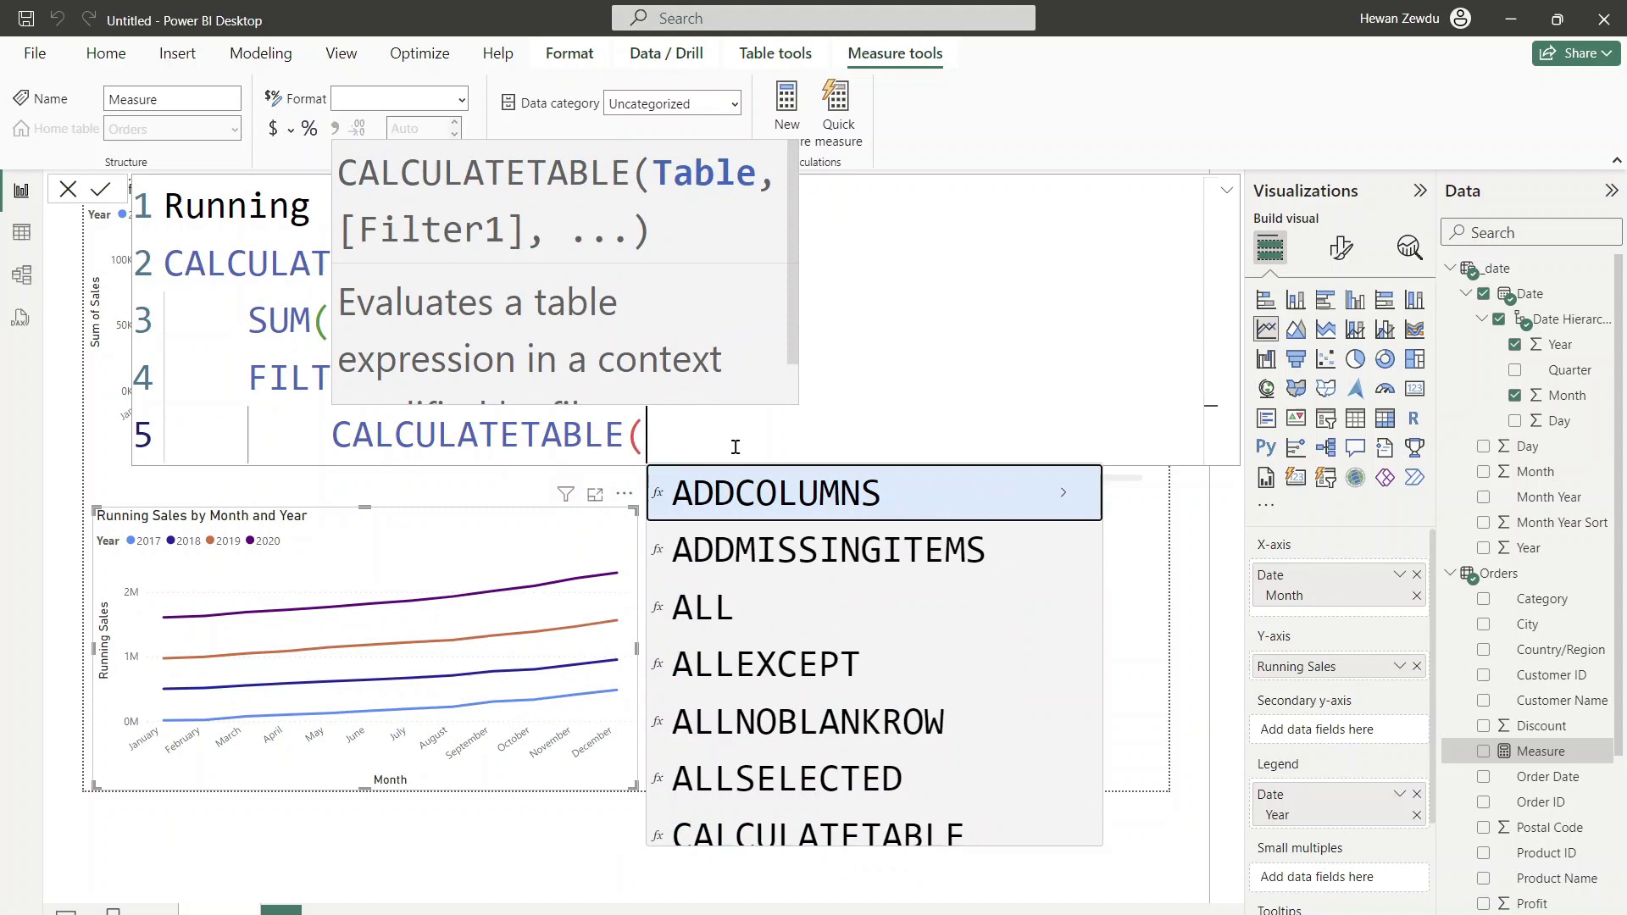
key("shift+Return")
type("summ")
key("Tab")
type("'")
left_click(805, 548)
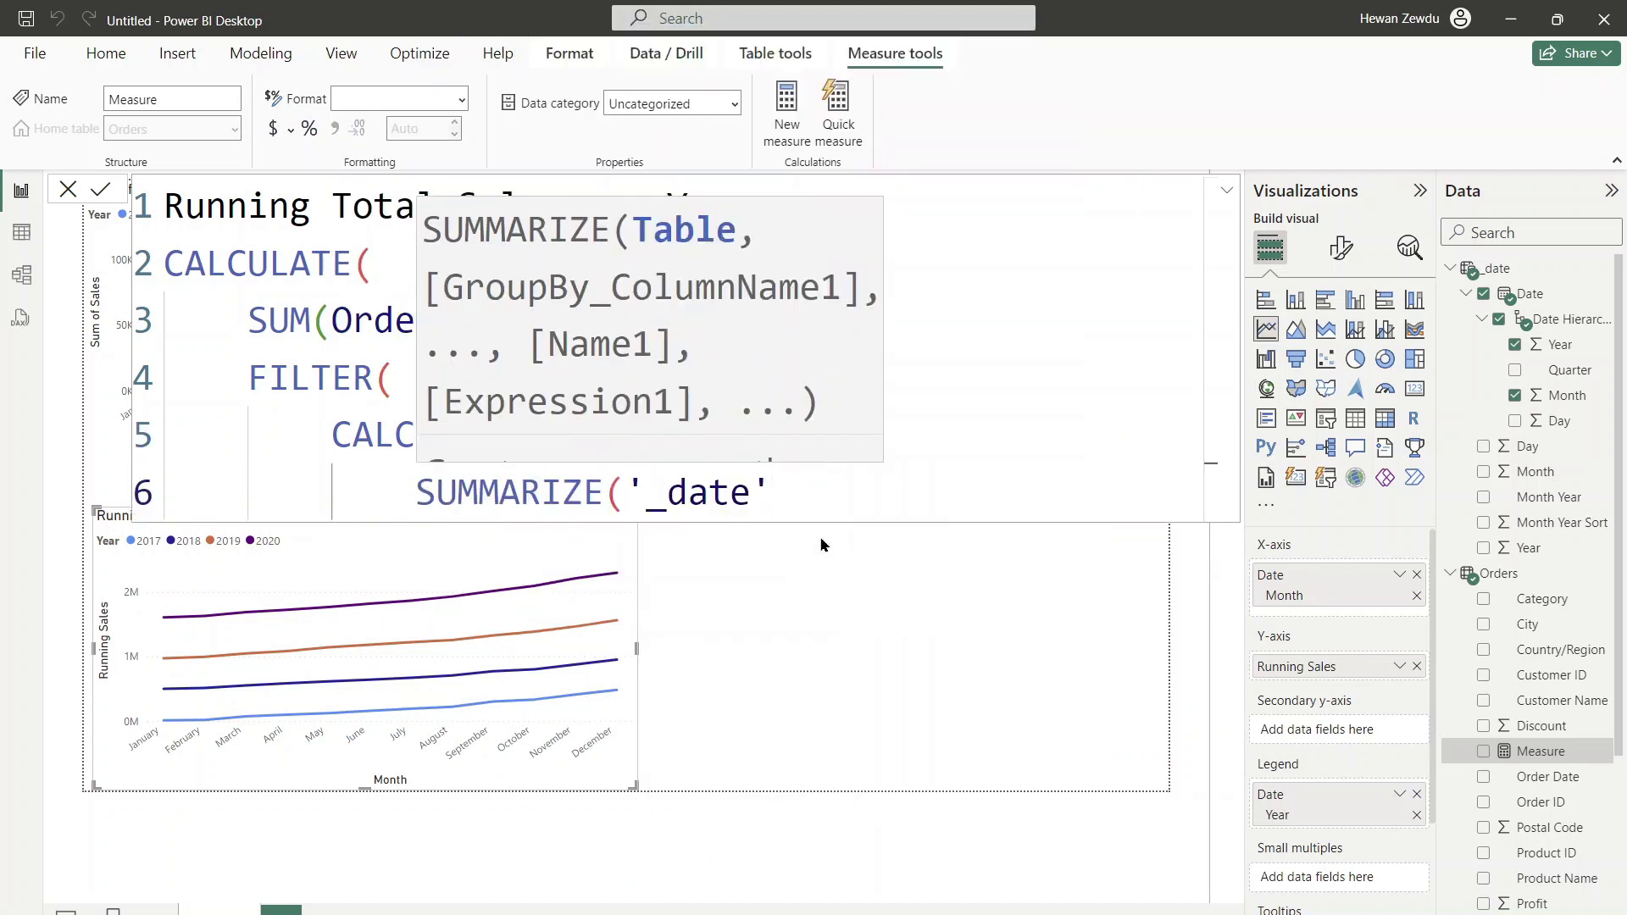
type(", _date")
left_click(1080, 767)
type(", 'd")
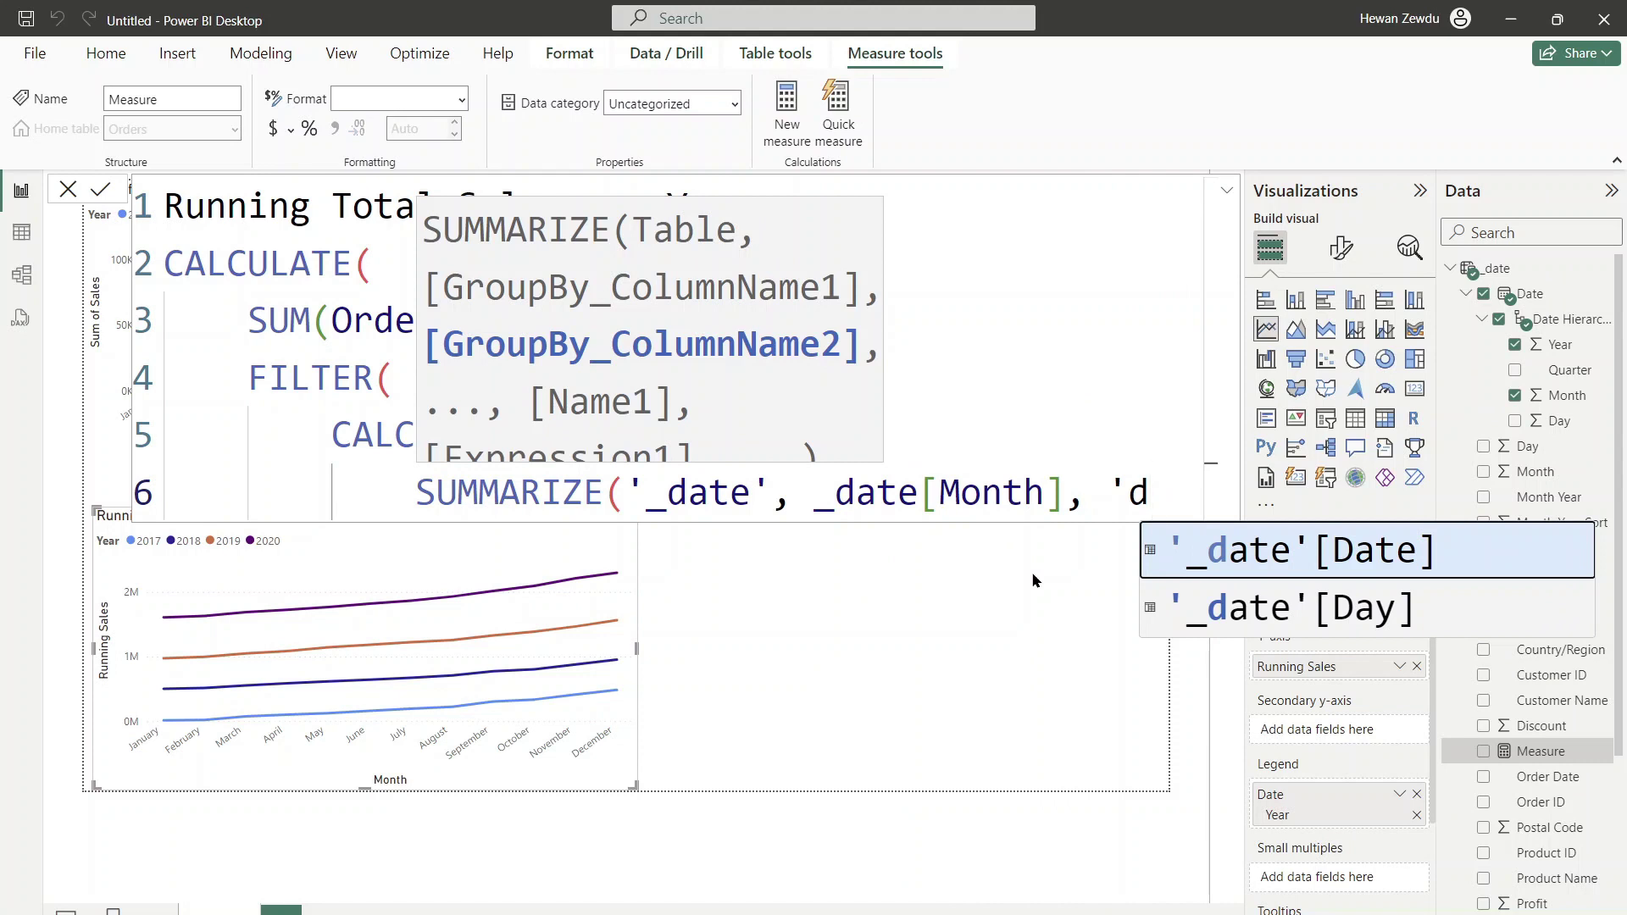
key("BackSpace")
key("BackSpace")
key("BackSpace")
key("BackSpace")
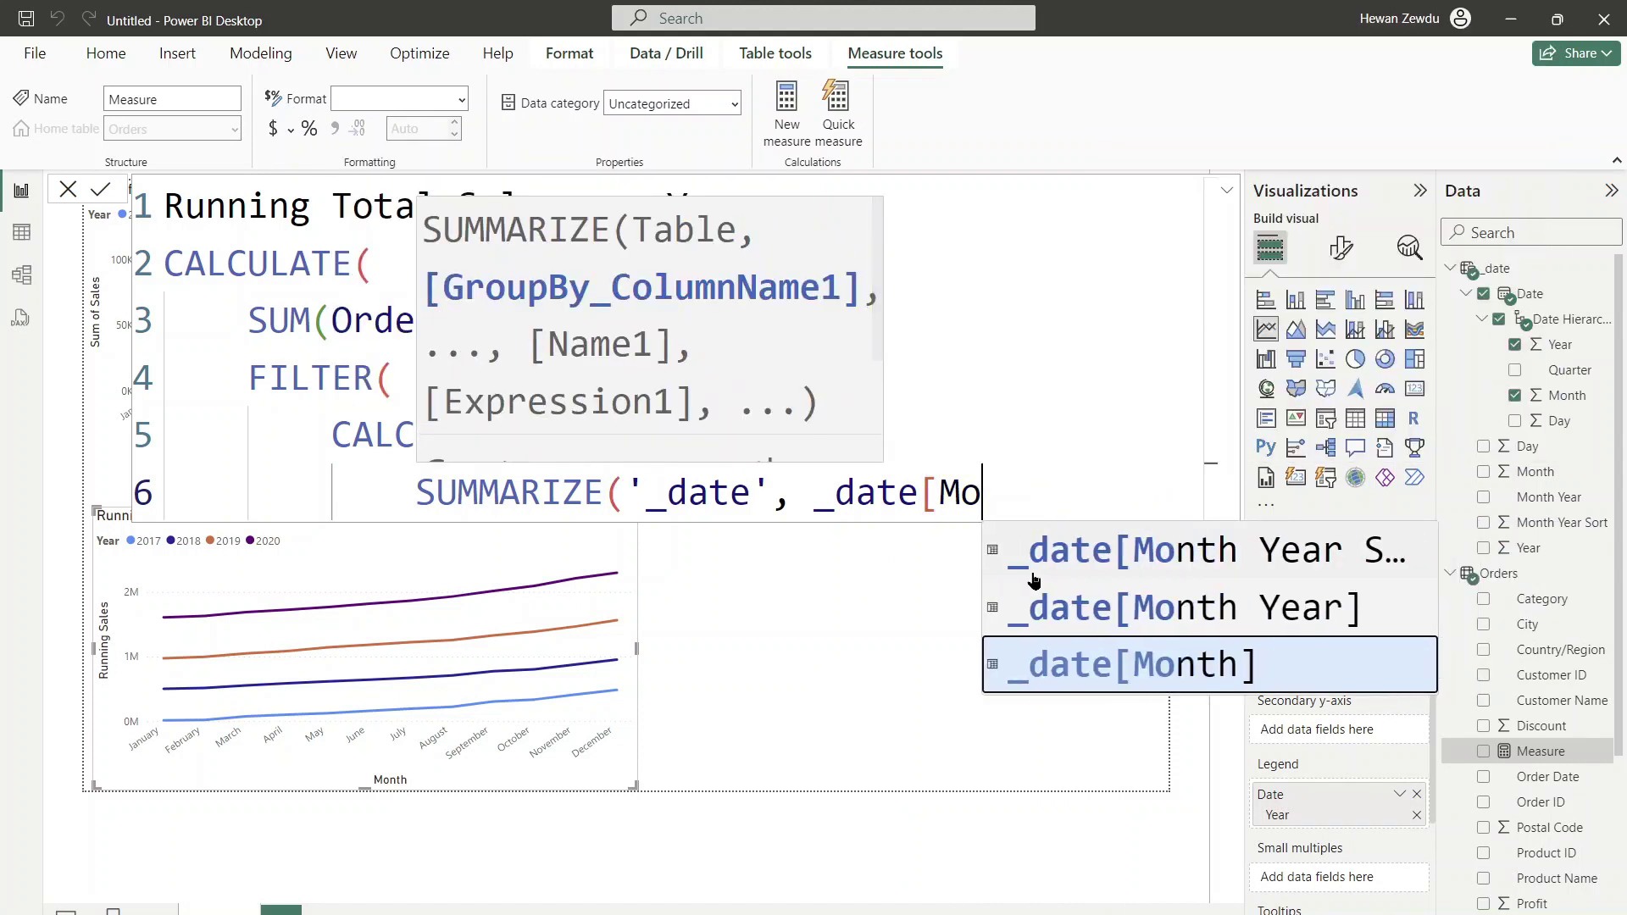
type("n")
left_click(1095, 648)
type(")")
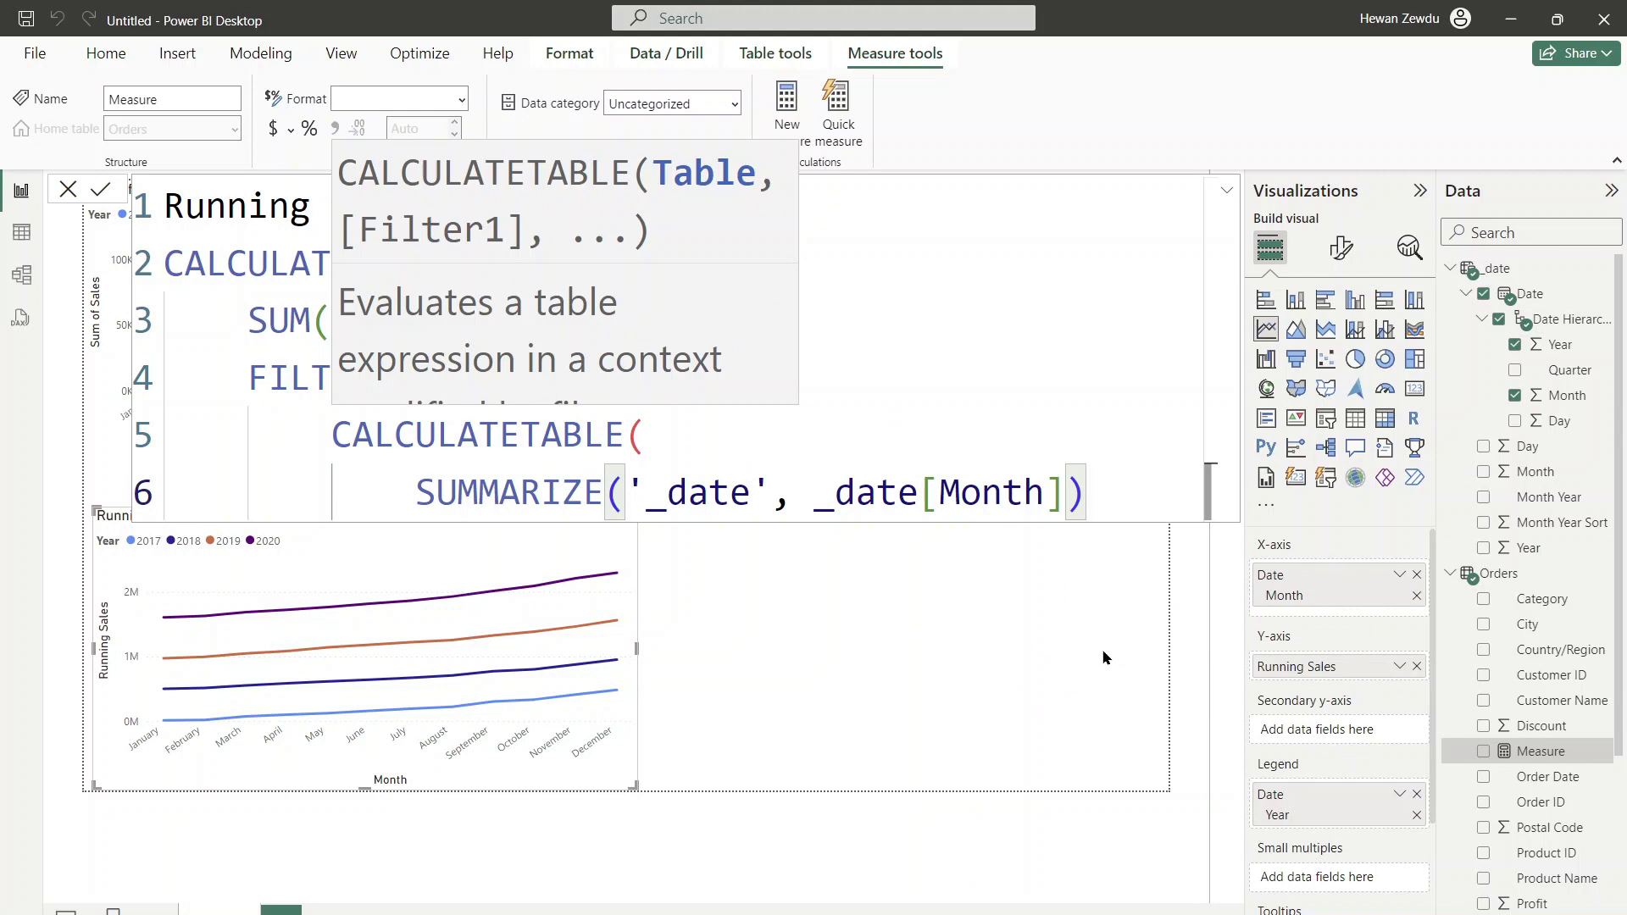
type(",")
Step: Add ALLSELECTED(_date) as the CALCULATETABLE filter
key("Return")
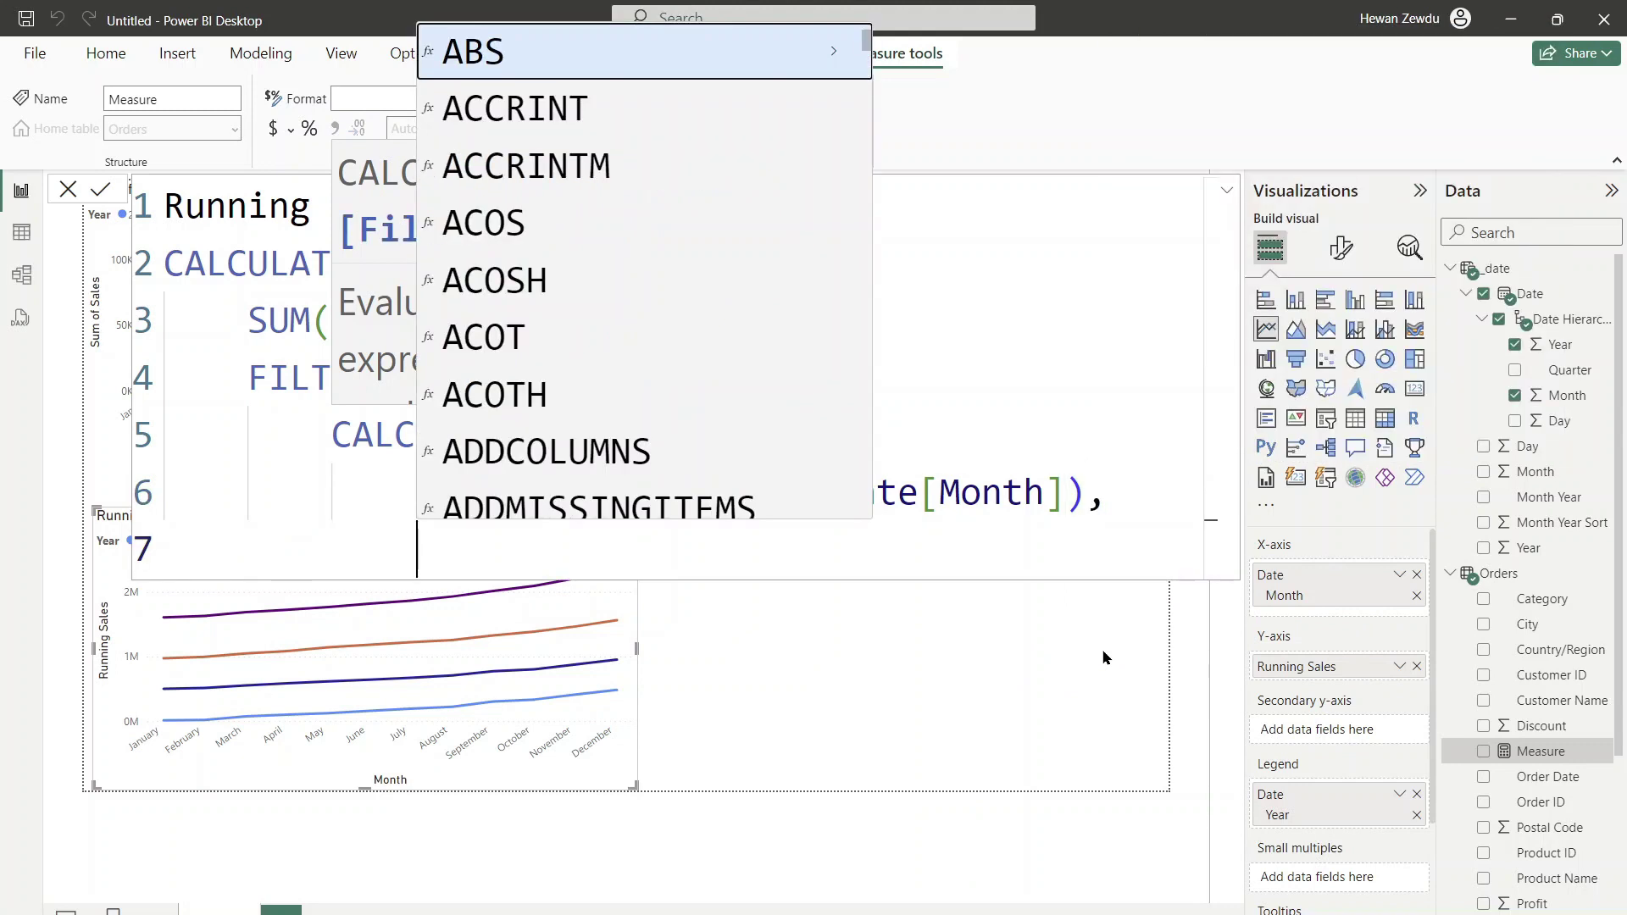
type("allse")
key("Tab")
type("_date)")
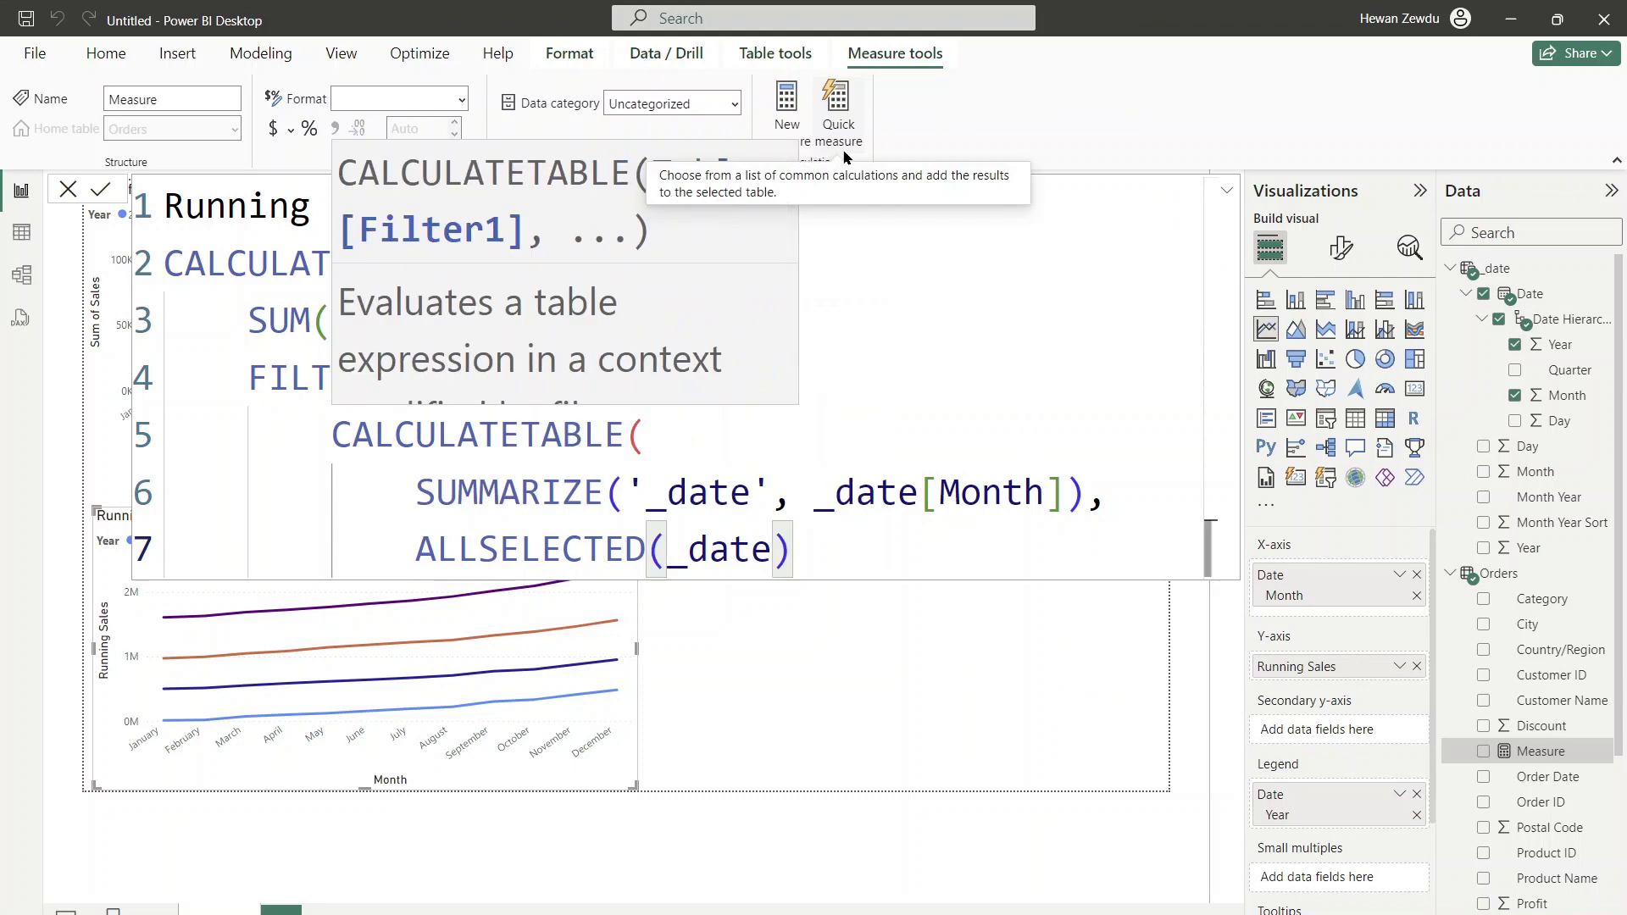
key("Return")
type("0")
key("BackSpace")
type("),")
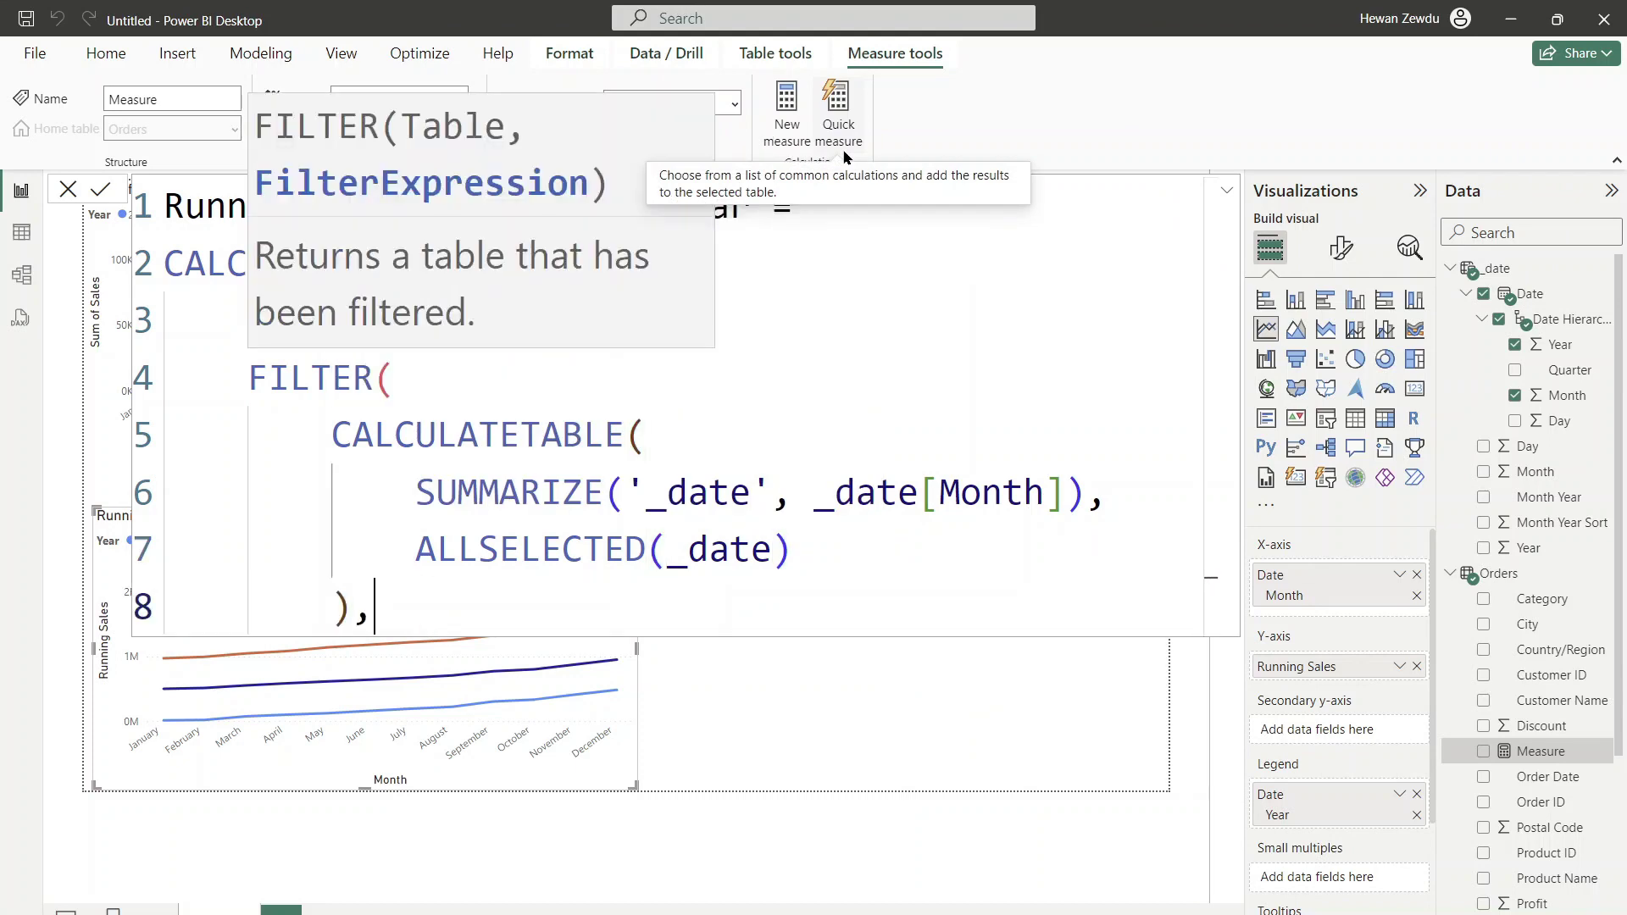
key("Return")
Step: Add the filter condition ISONORAFTER('_date'[Month], MAX('_date'[Month]), DESC)
type("isnot")
key("BackSpace")
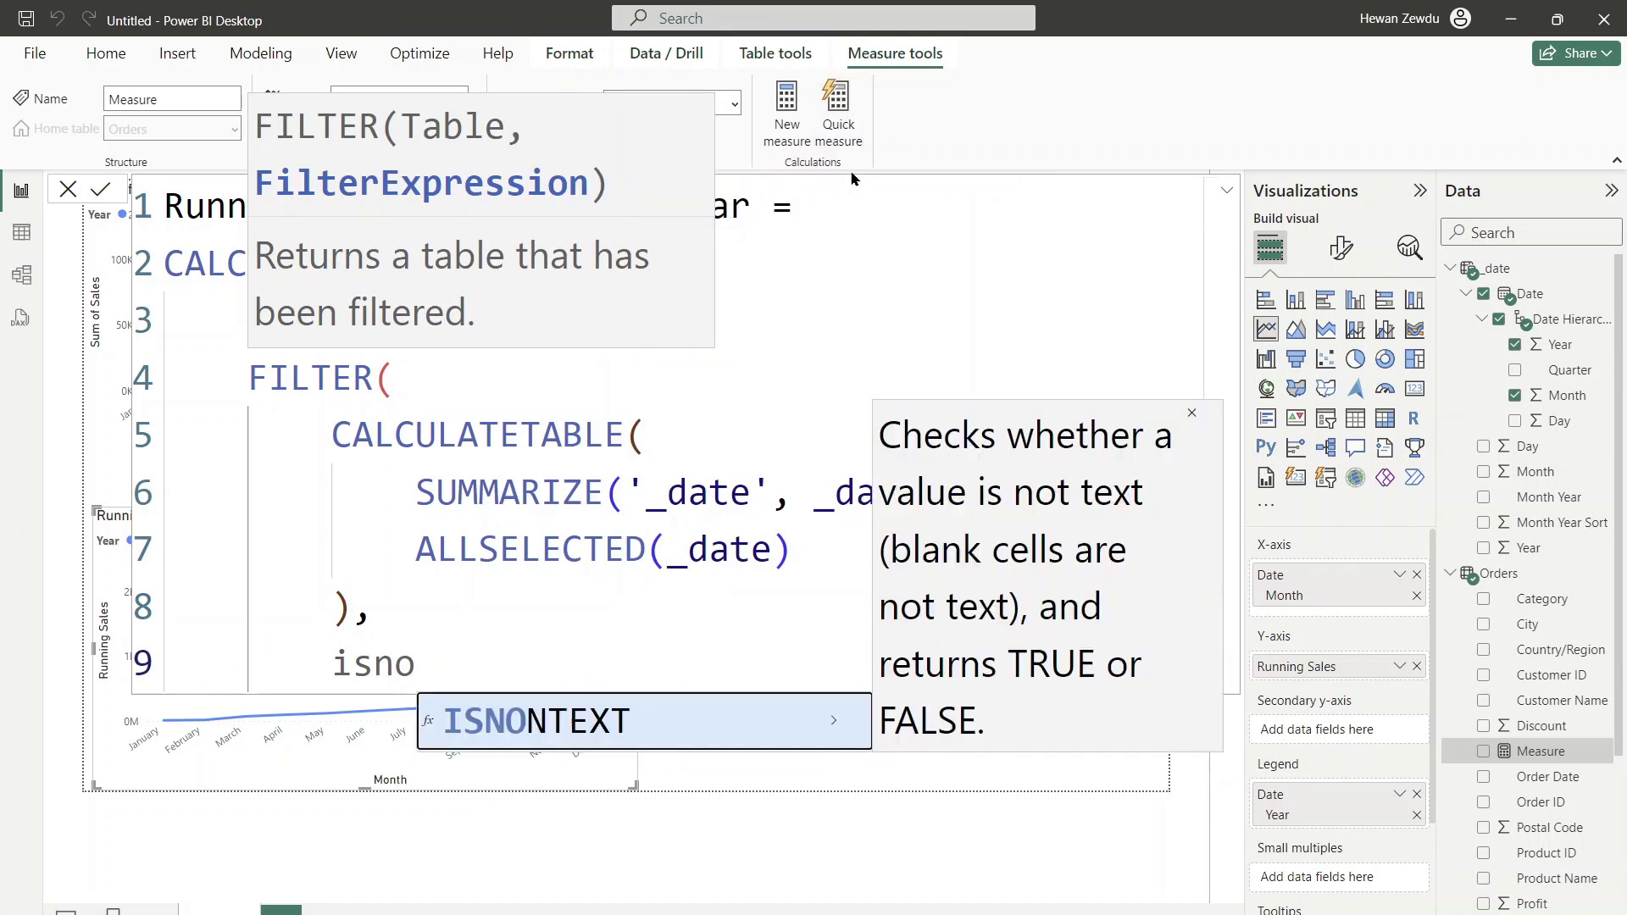
key("BackSpace")
key("BackSpace")
type("on")
key("Tab")
key("Return")
type("'")
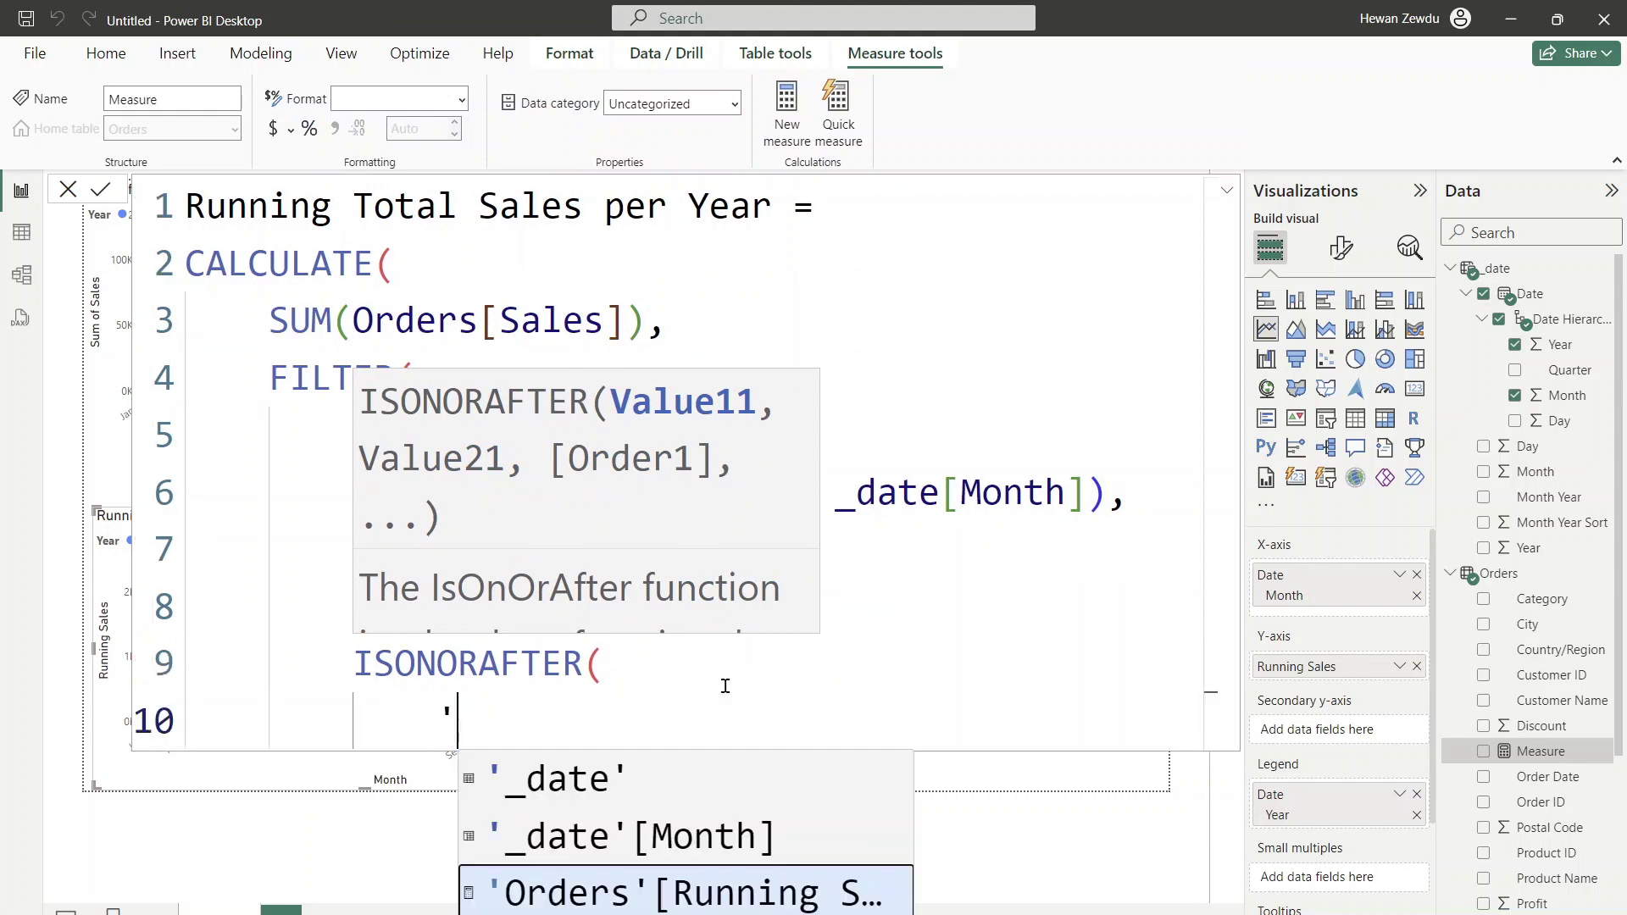
type("_date'[")
key("Tab")
type(")))")
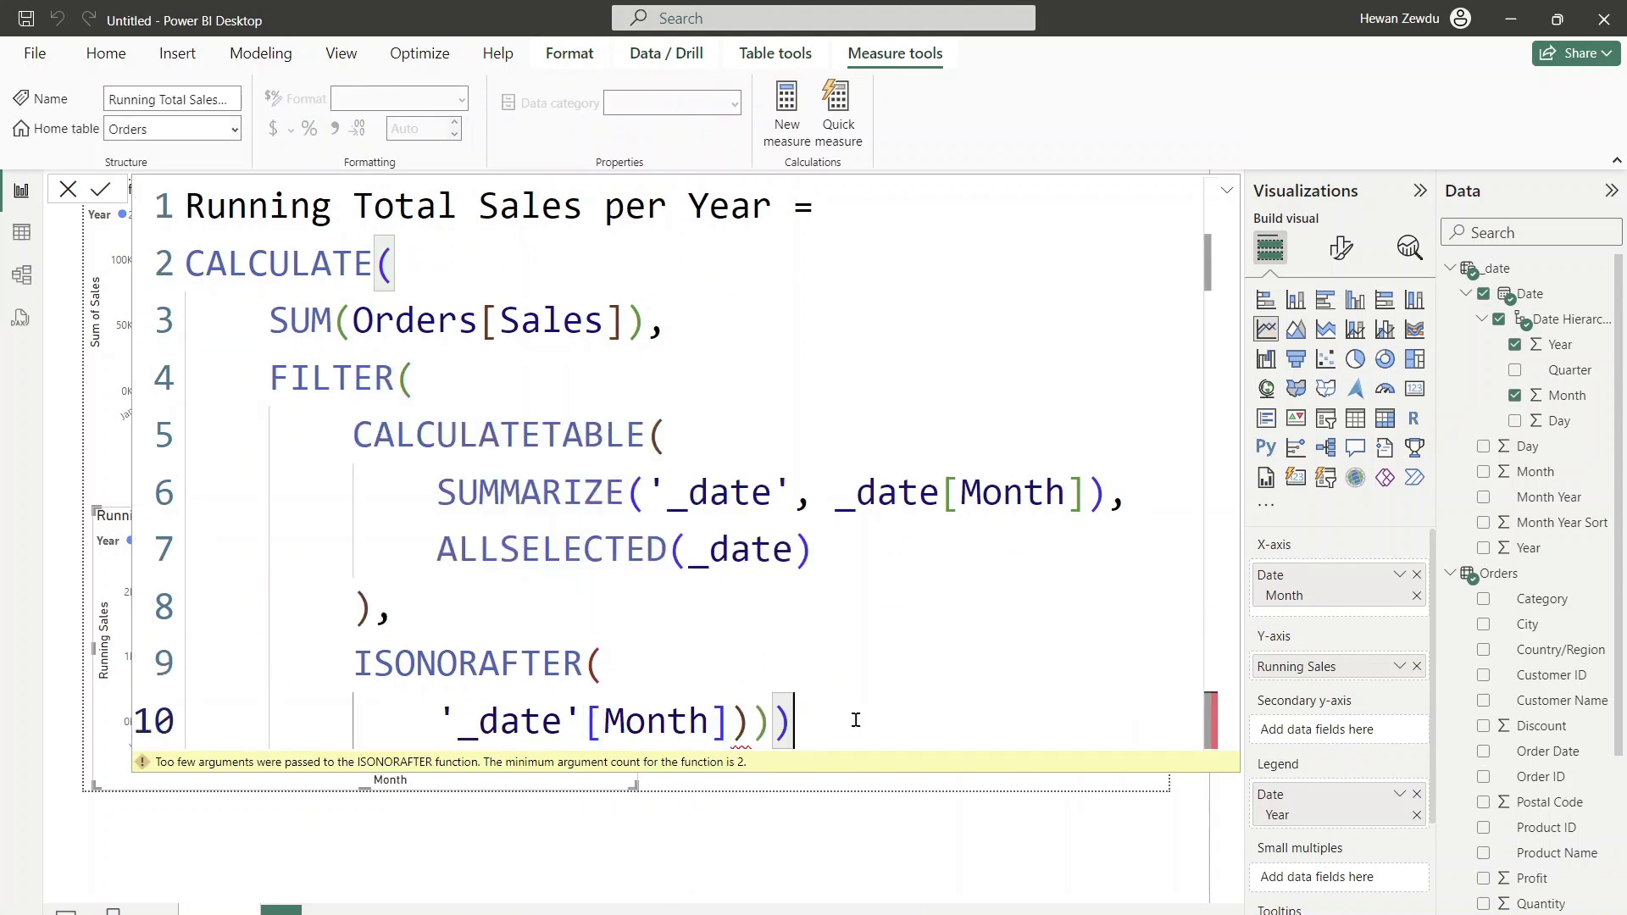
key("Left")
key("Left")
key("Left")
key("Return")
key("Return")
left_click(754, 688)
type(", max")
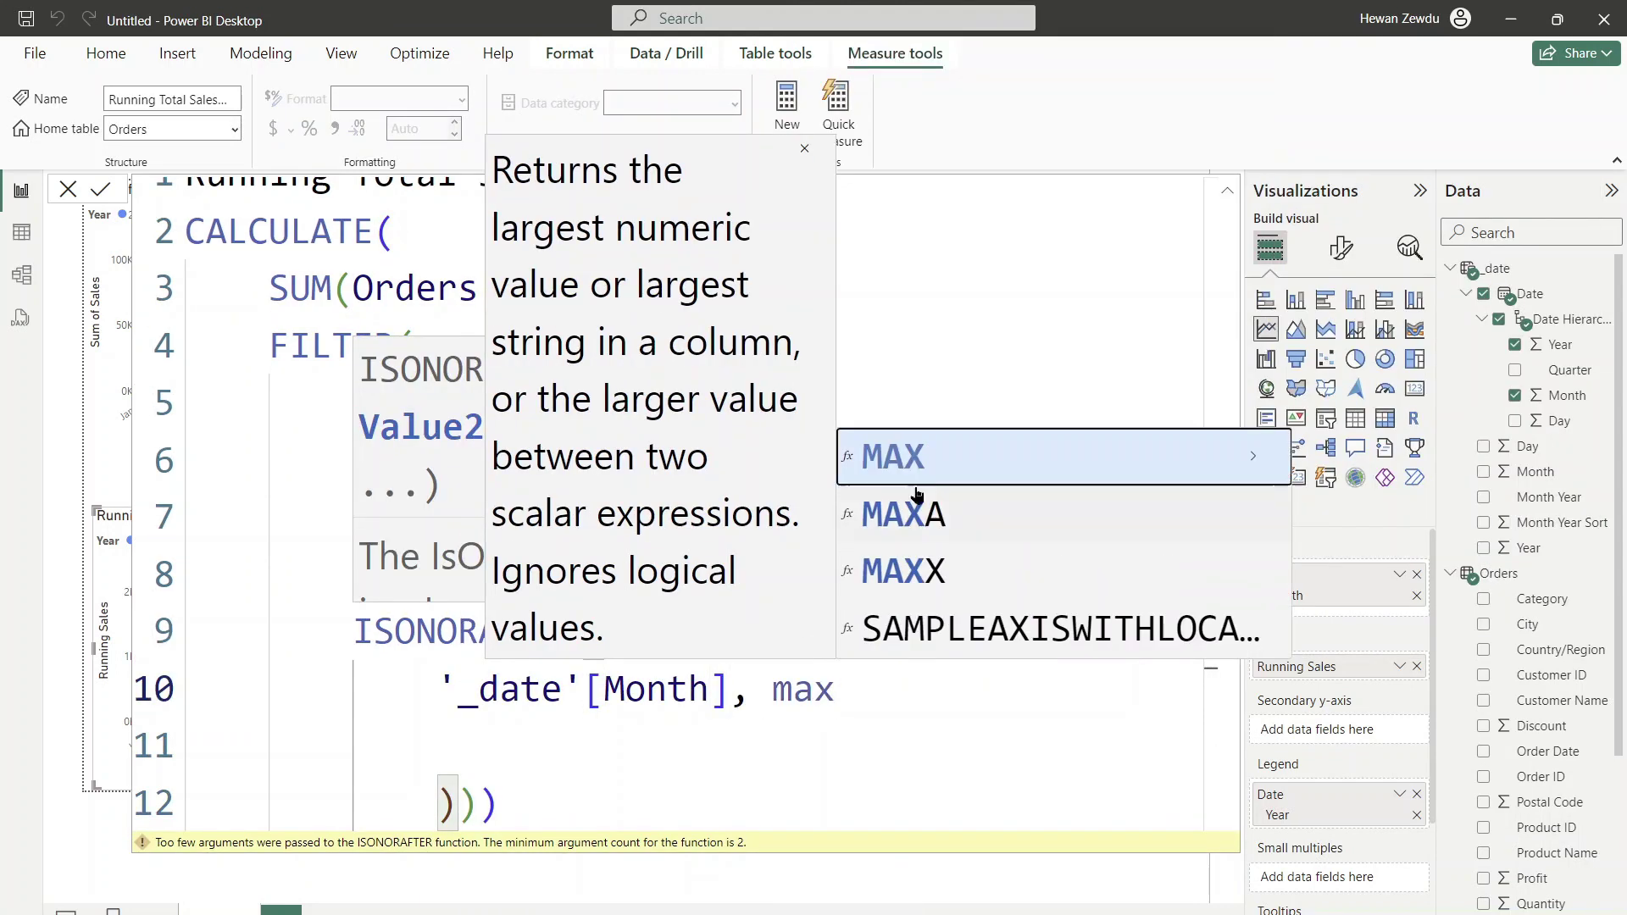
type("('_date'[Month]")
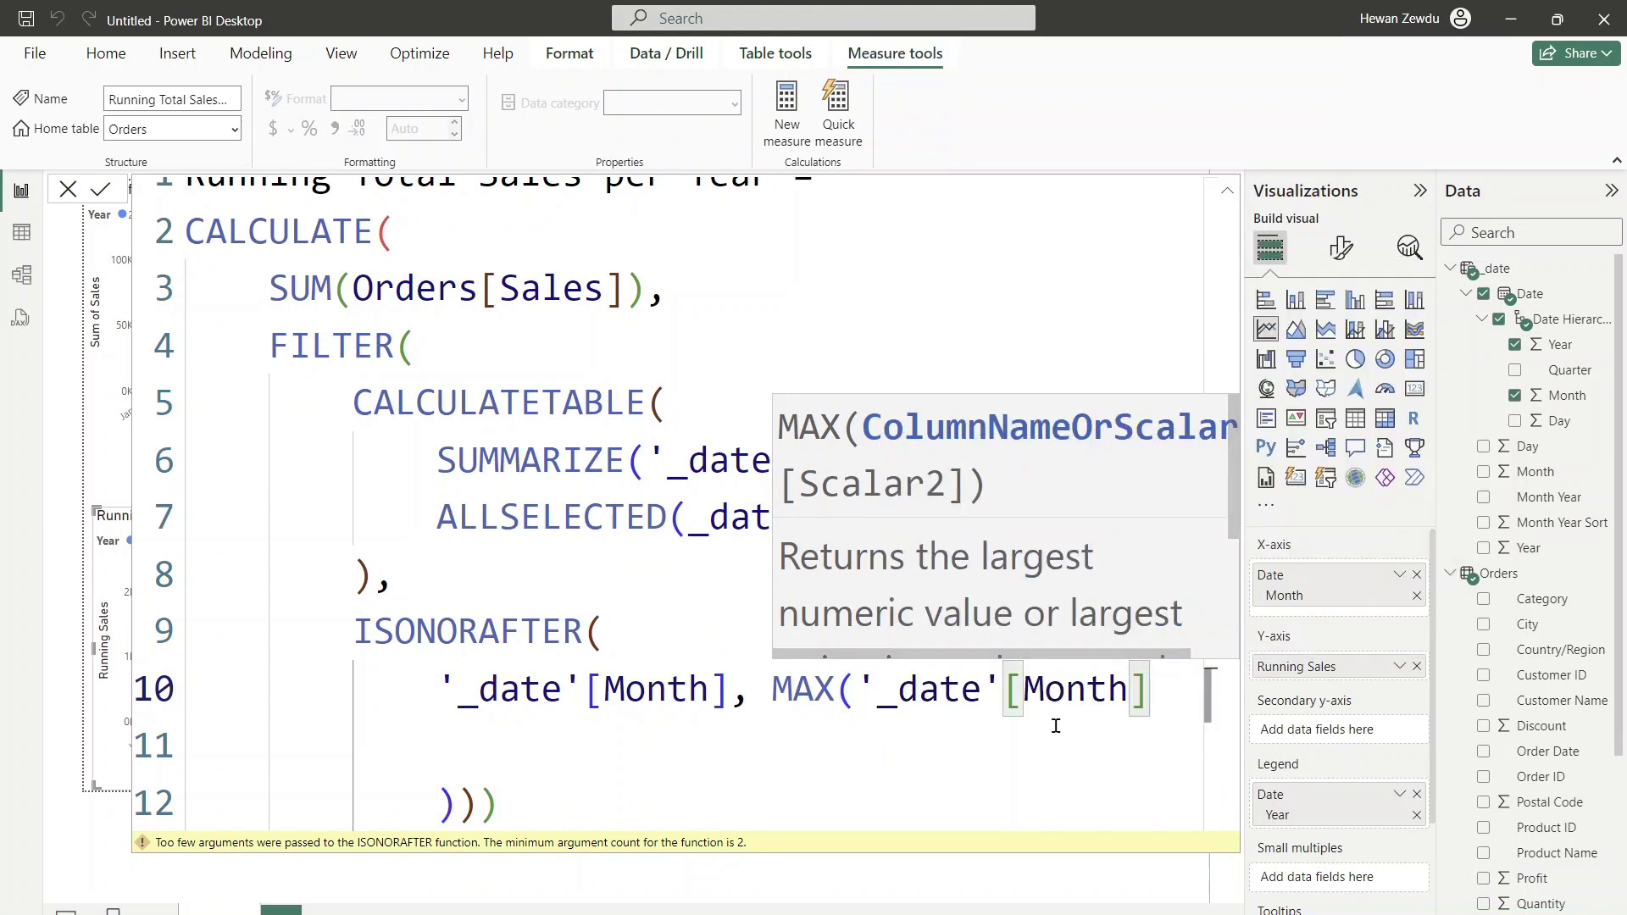
type("), DESC")
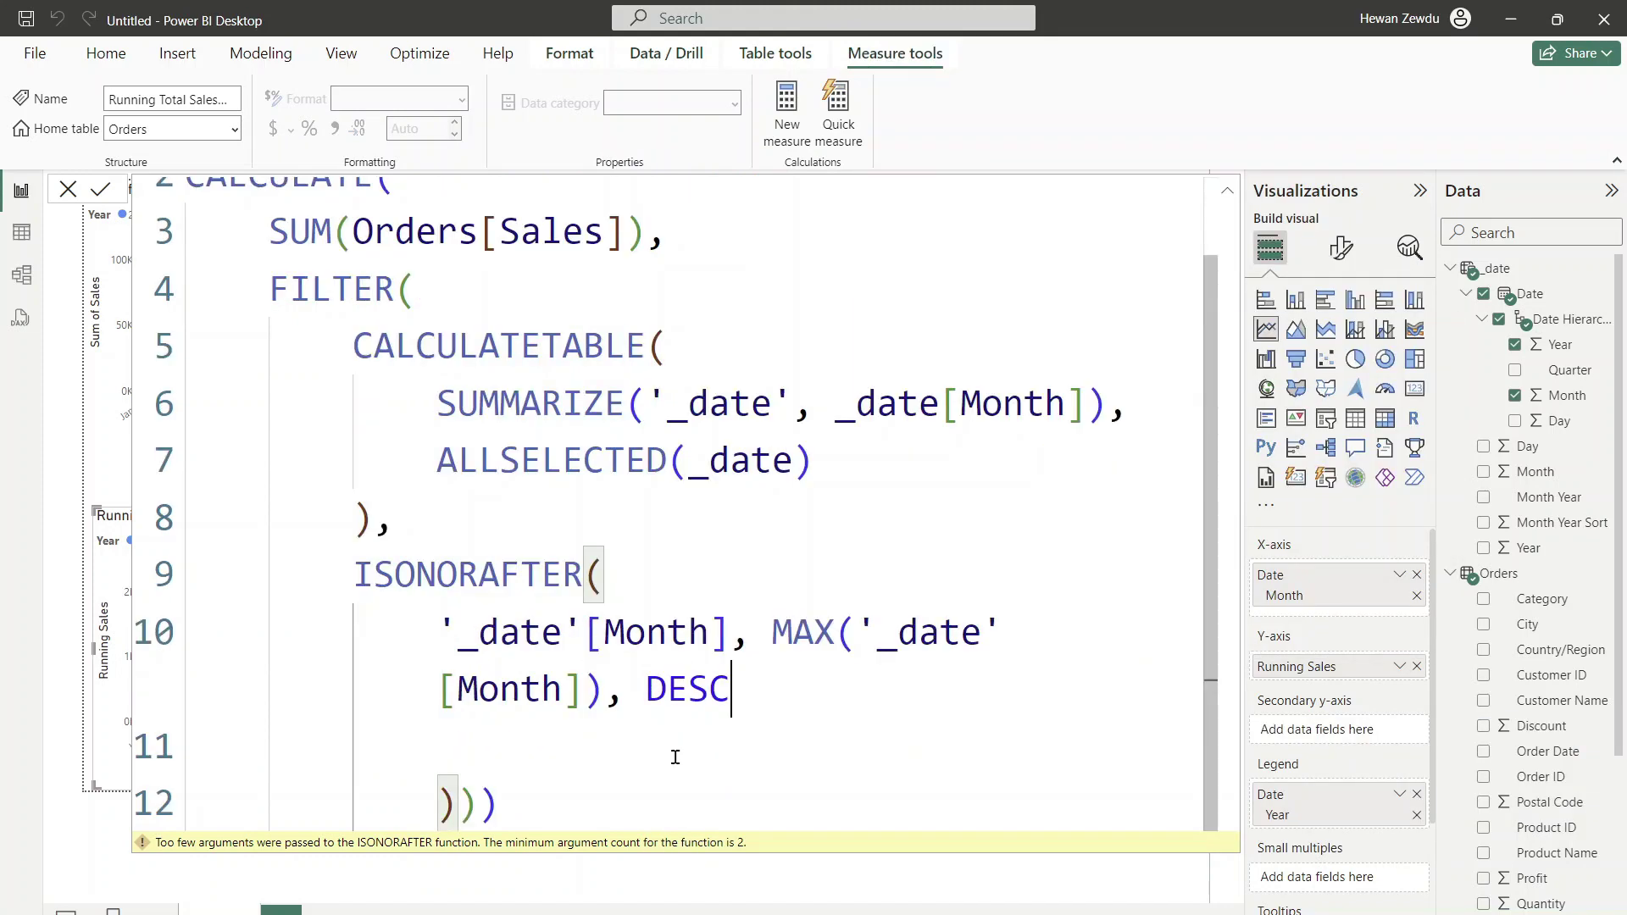
left_click(675, 756)
Step: Commit the measure and add a line chart plotting Running Total Sales per Year
left_click(860, 889)
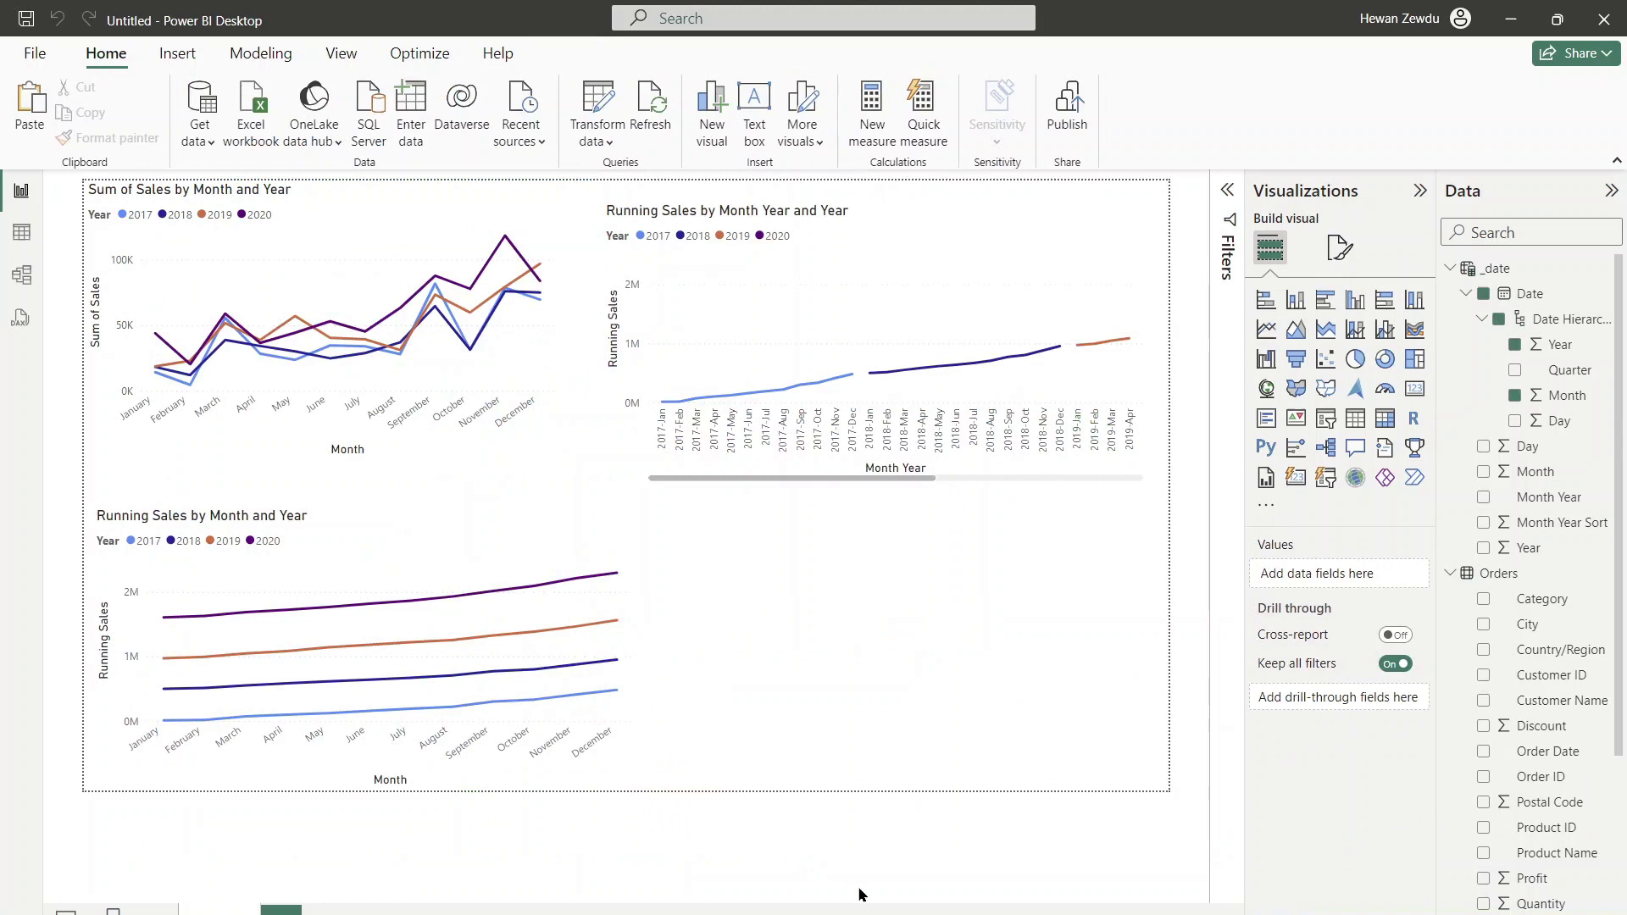
scroll(1489, 564, "down", 3)
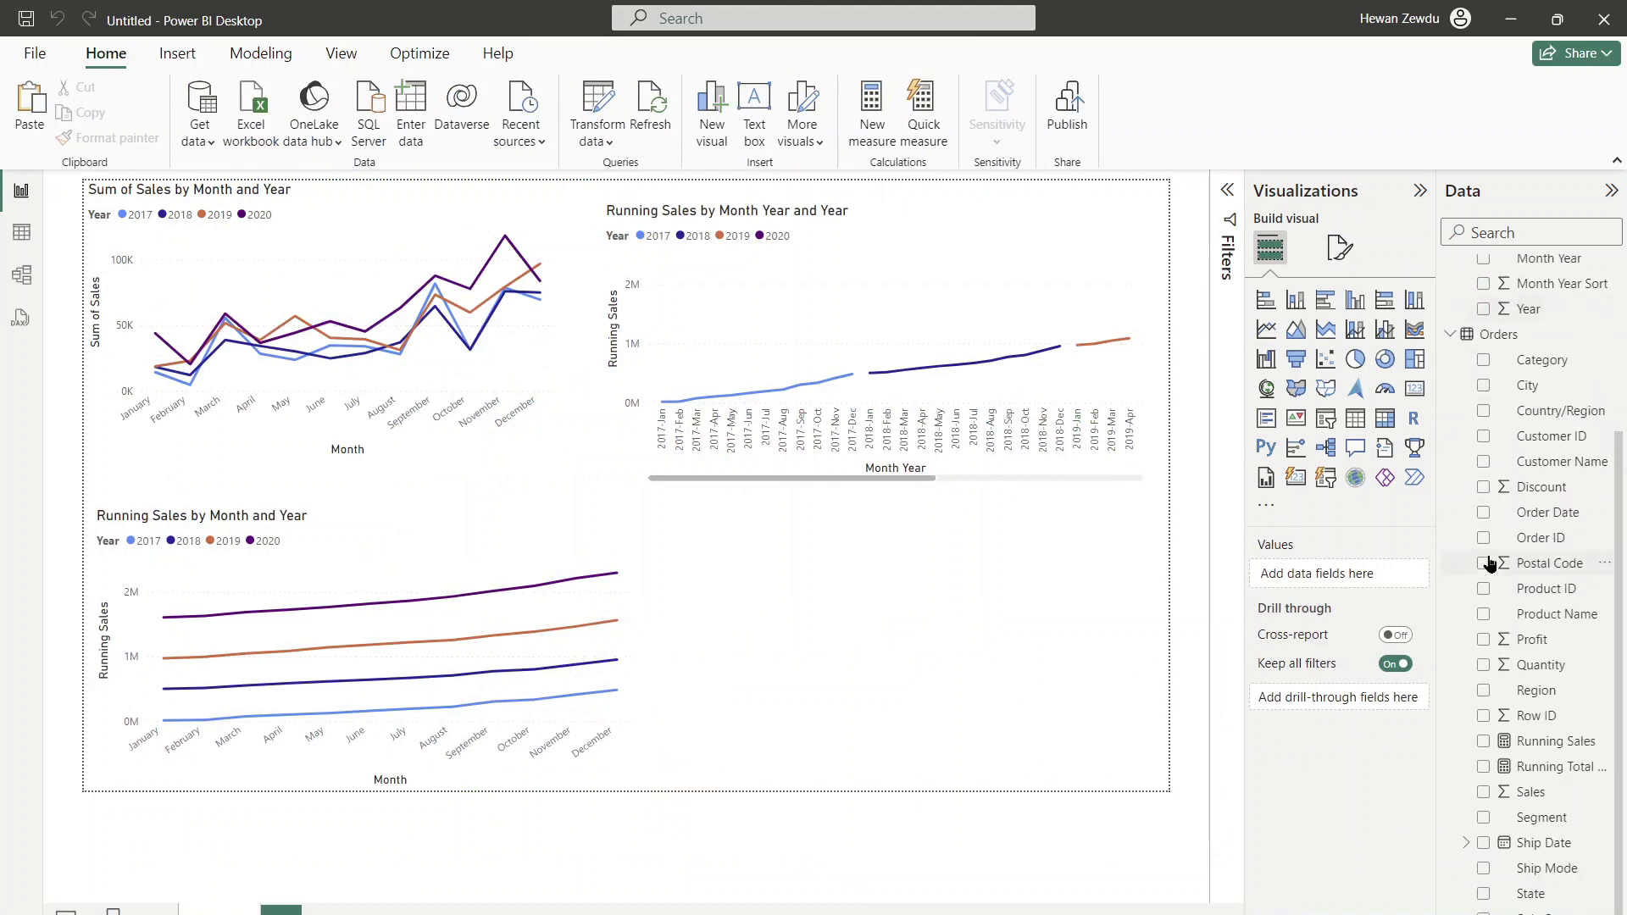
left_click(1500, 236)
type("run")
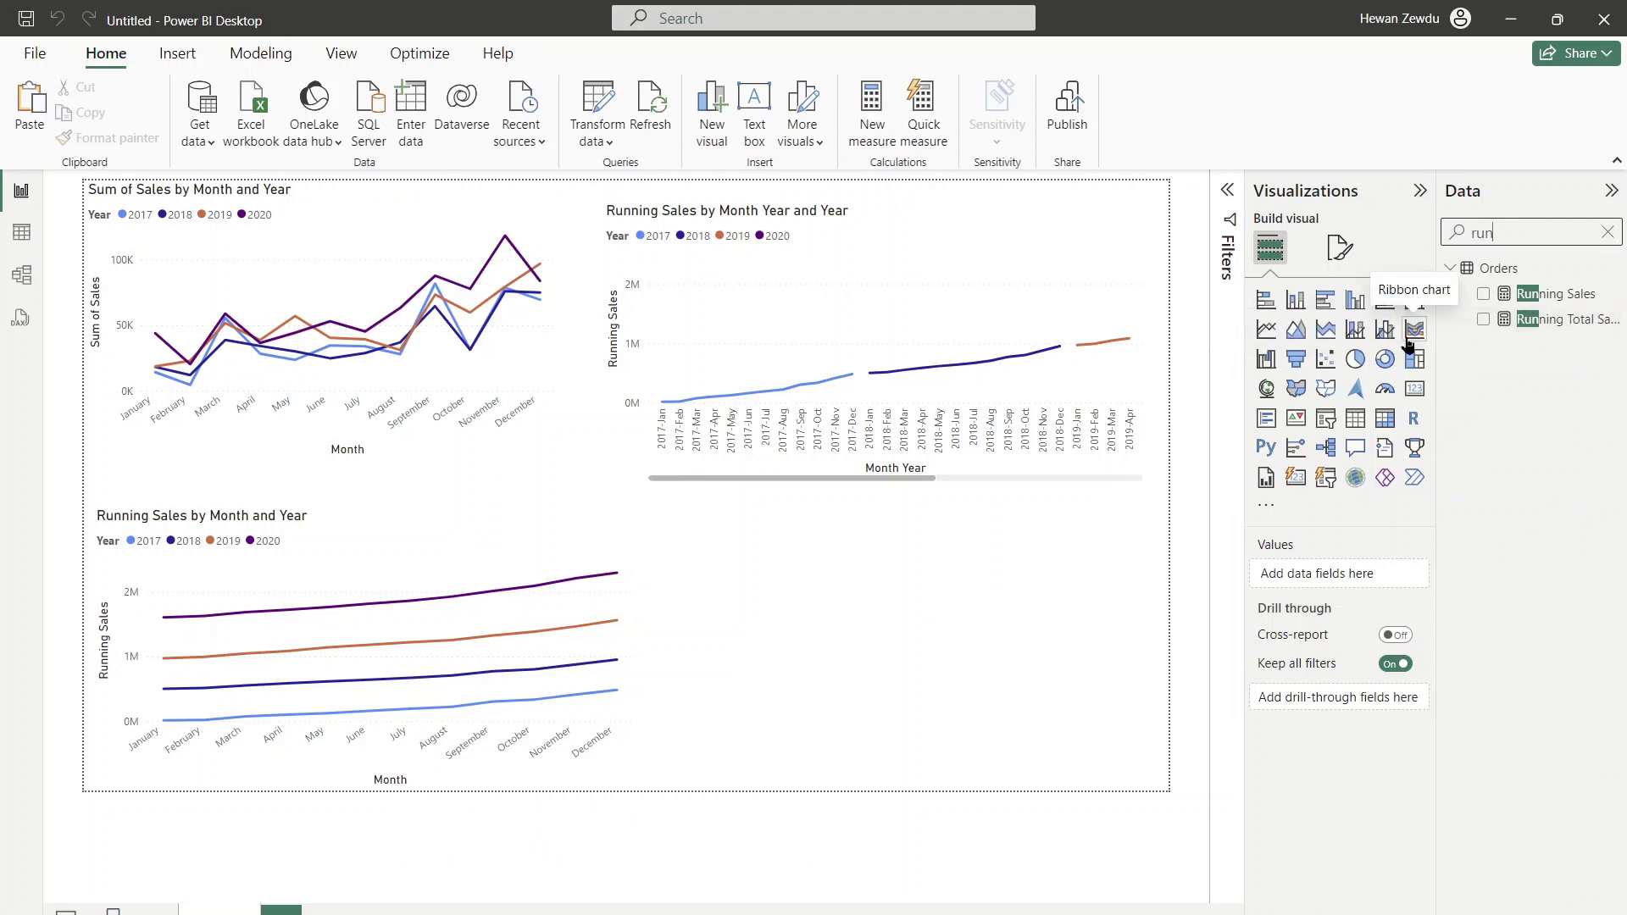
left_click(1267, 331)
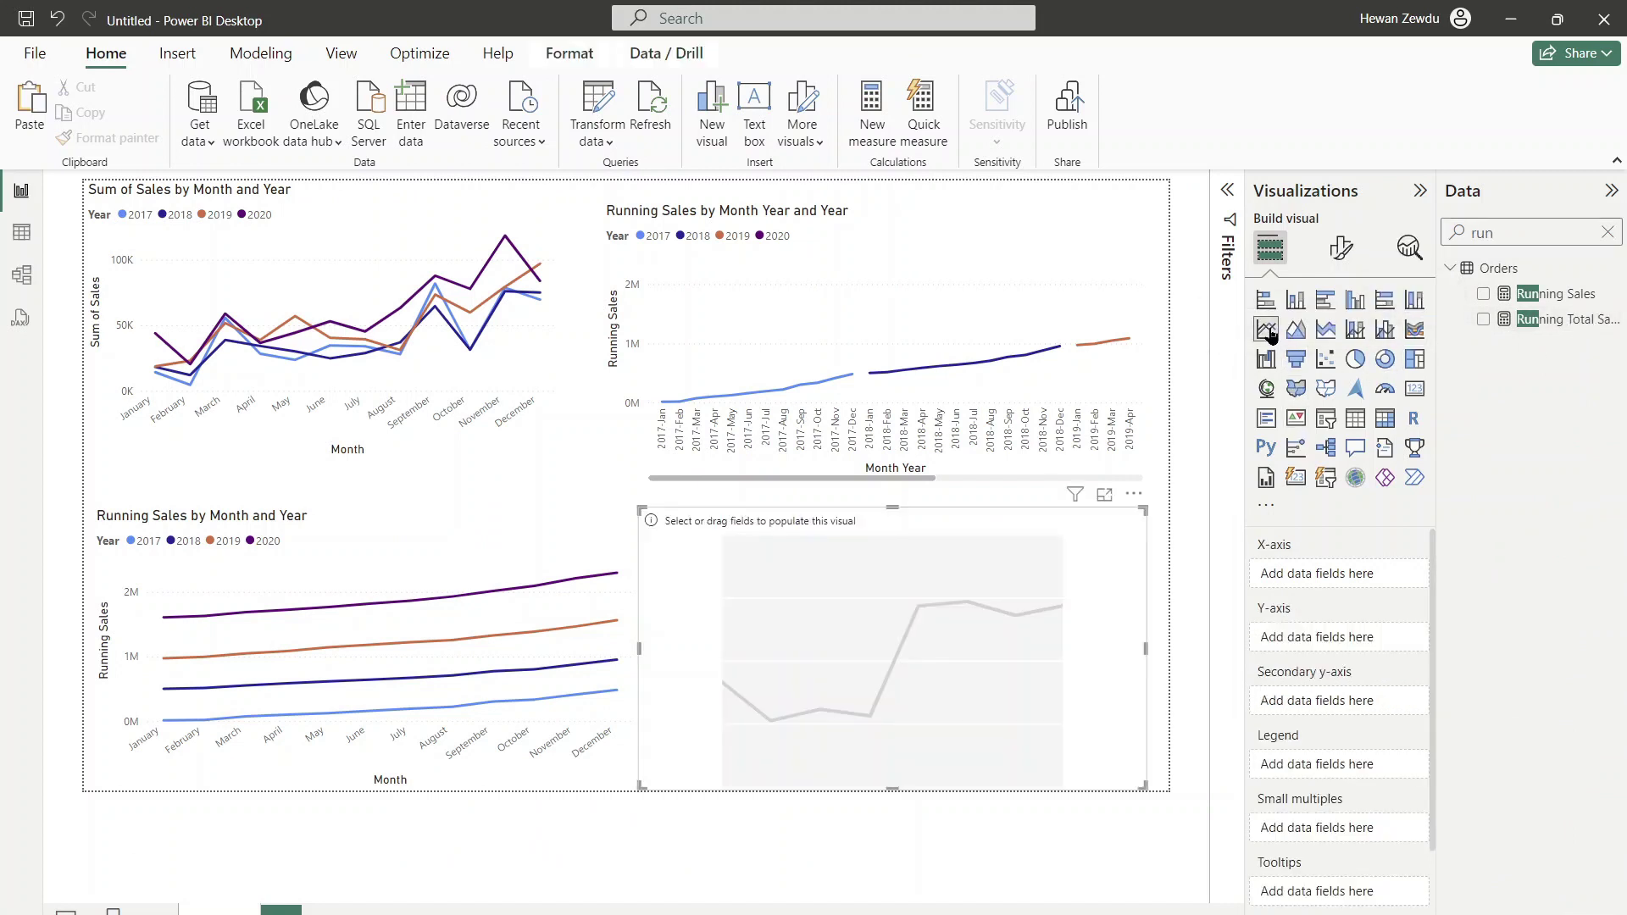
left_click_drag(1539, 320, 1334, 639)
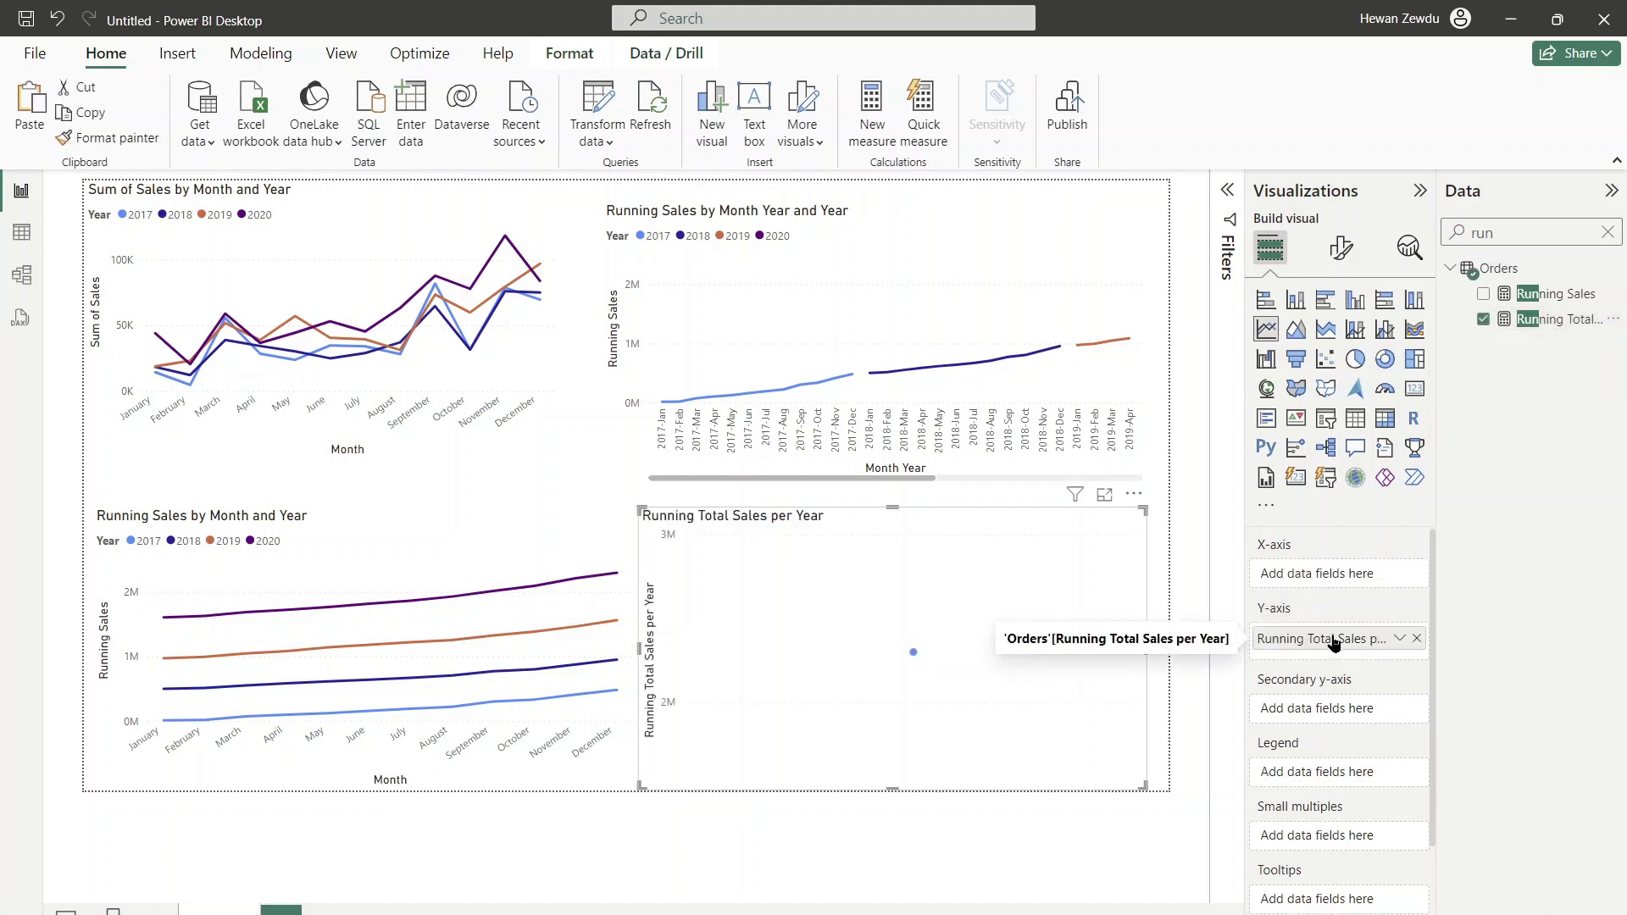
Step: Put Month on the x-axis and Year in the legend
left_click(1607, 232)
type("mont")
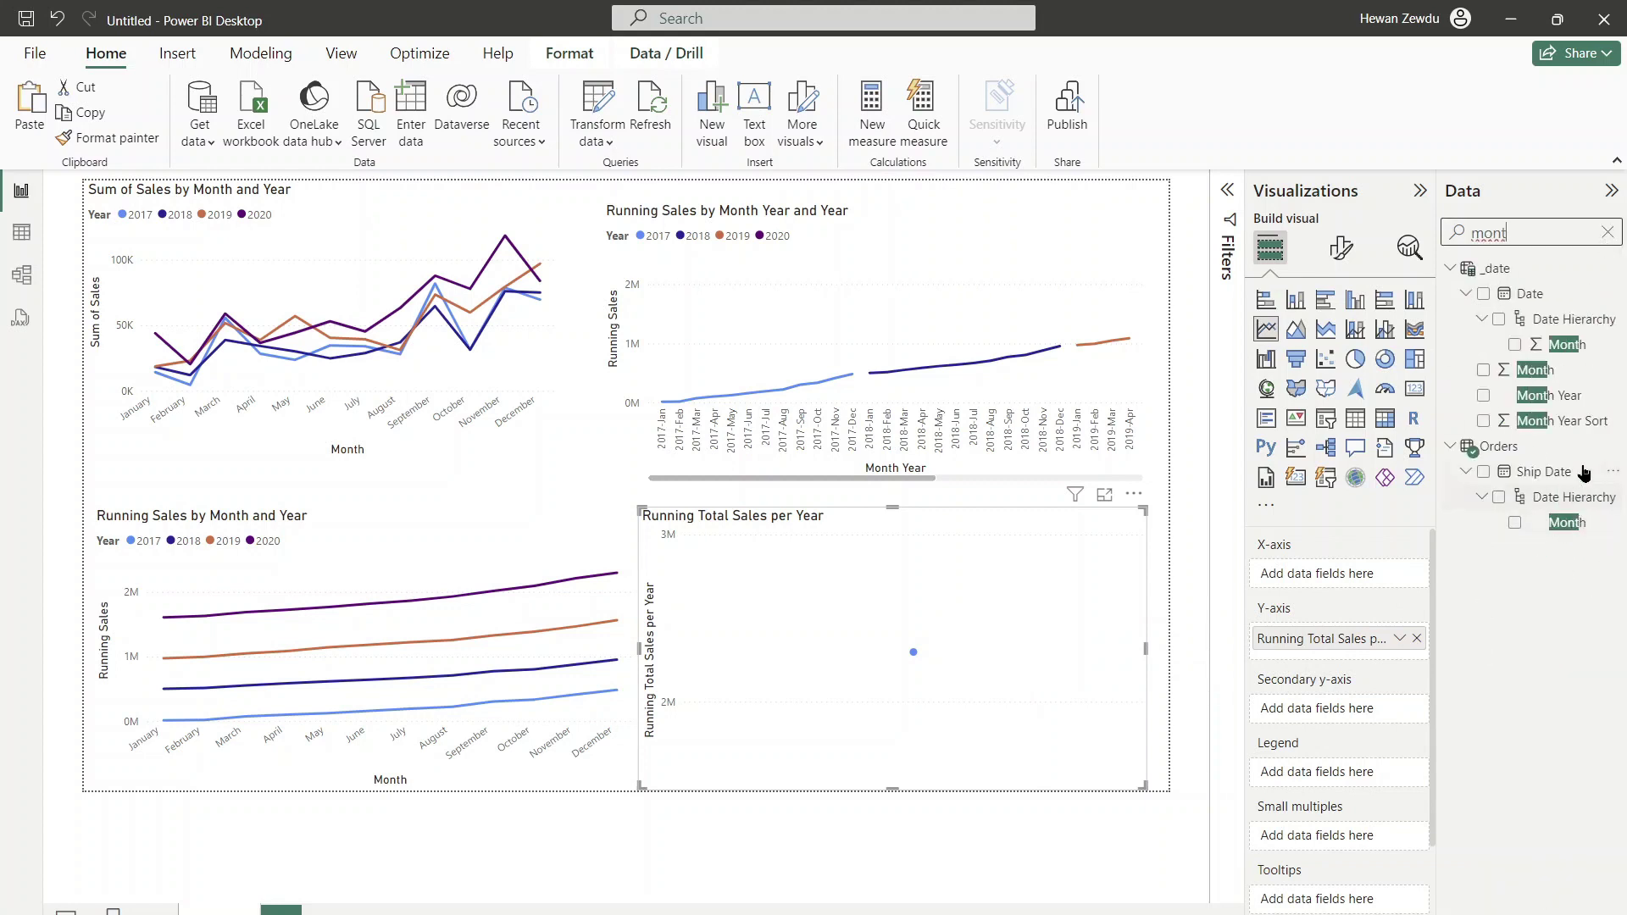
left_click_drag(1577, 378, 1364, 580)
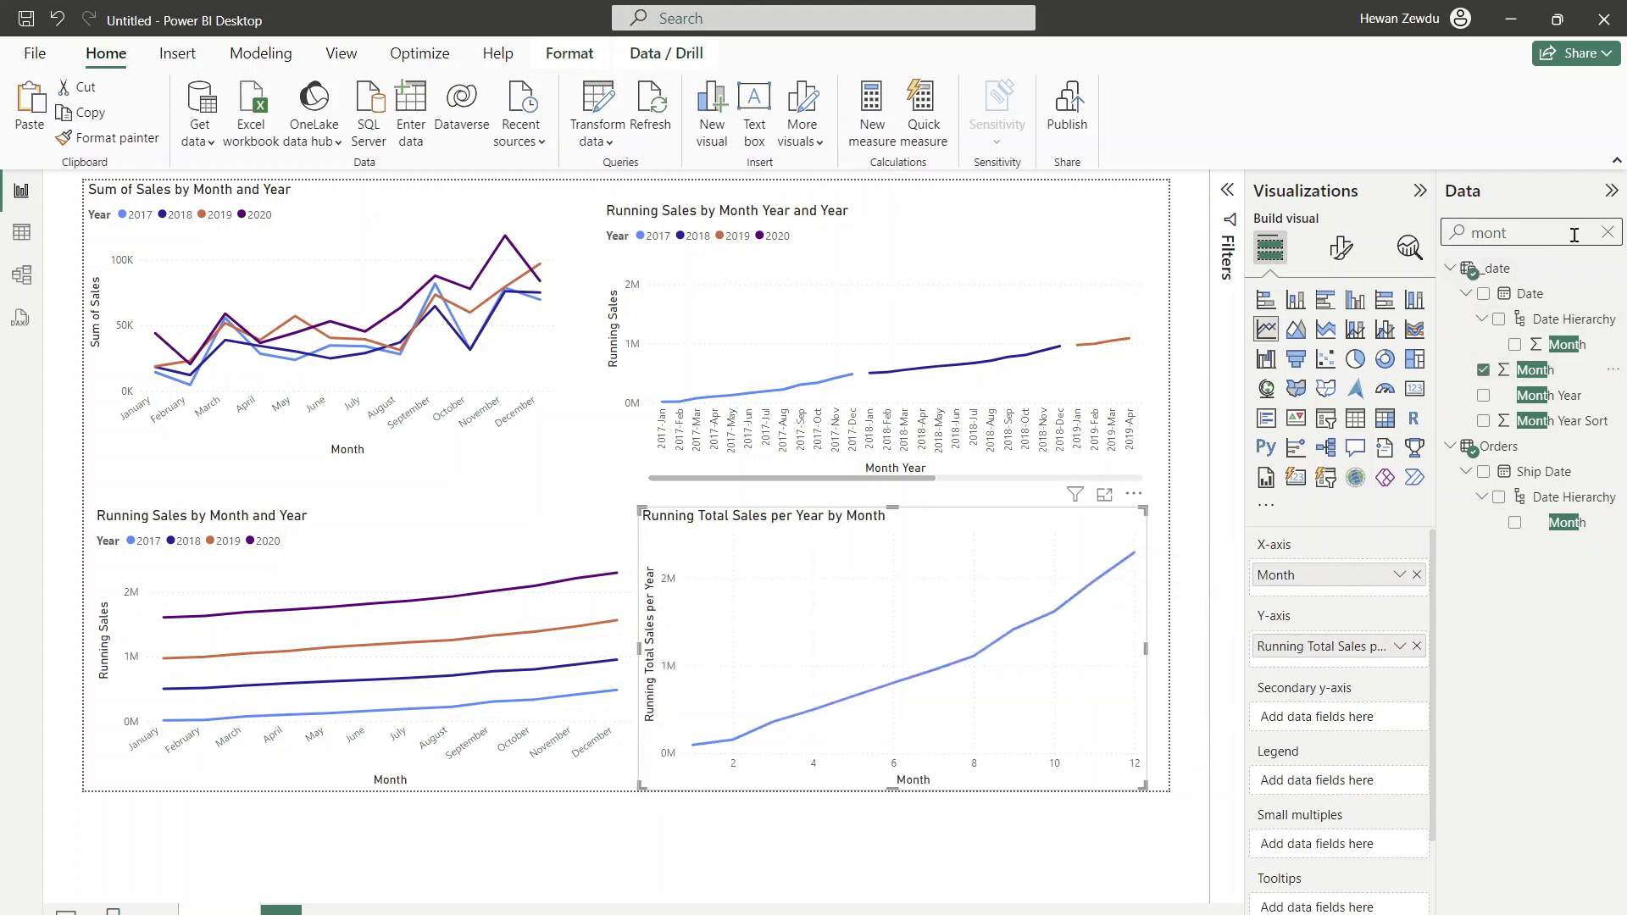
left_click(1607, 231)
type("year")
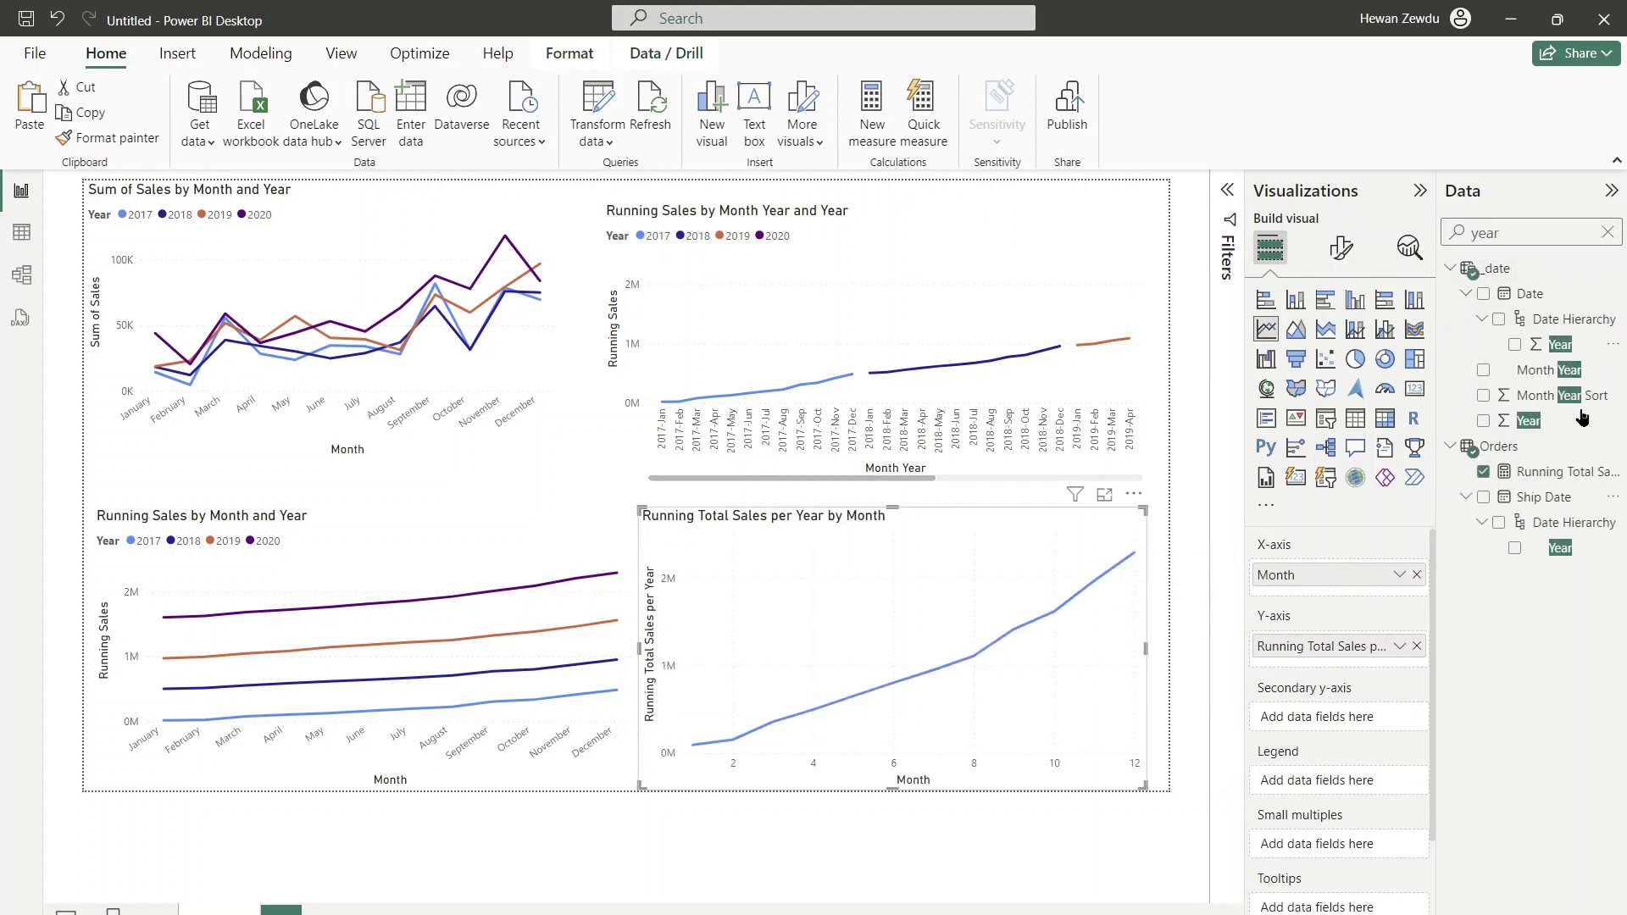
left_click_drag(1586, 347, 1378, 784)
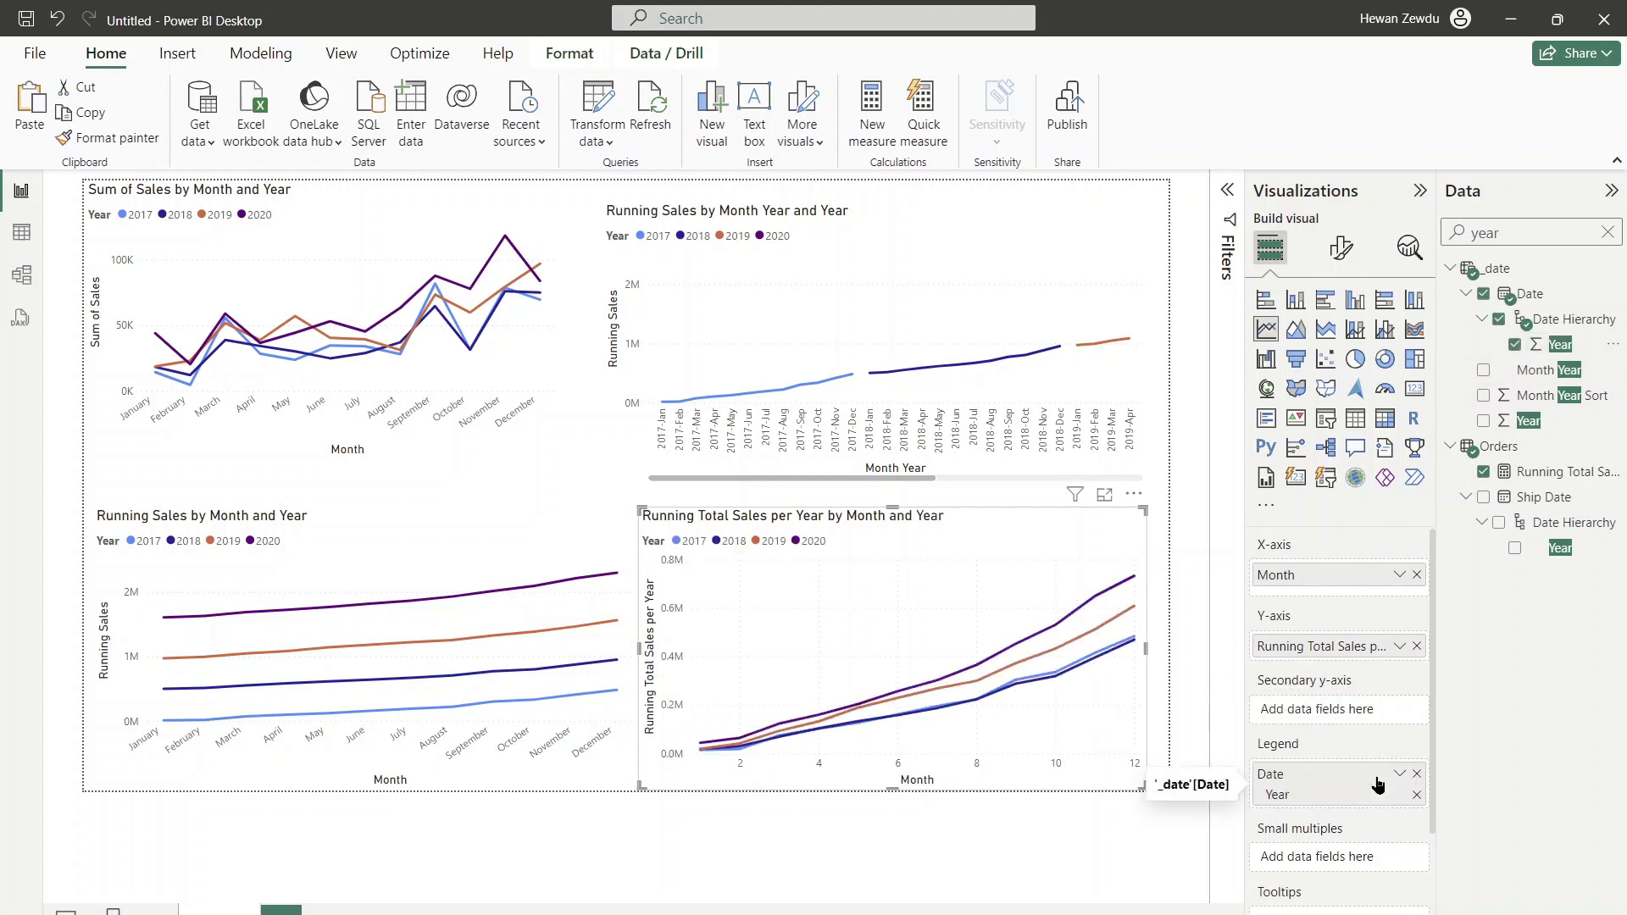